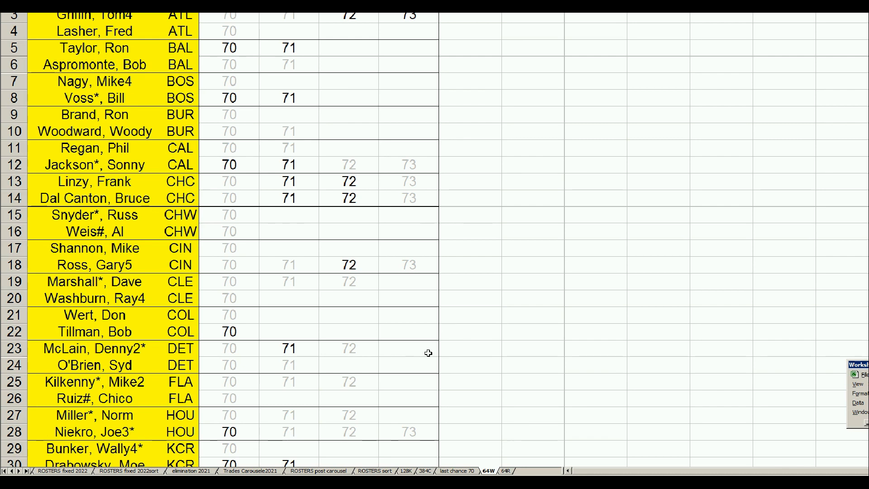
Look through the 64W sheet's player list and its 70 to 73 year columns
left_click(188, 69)
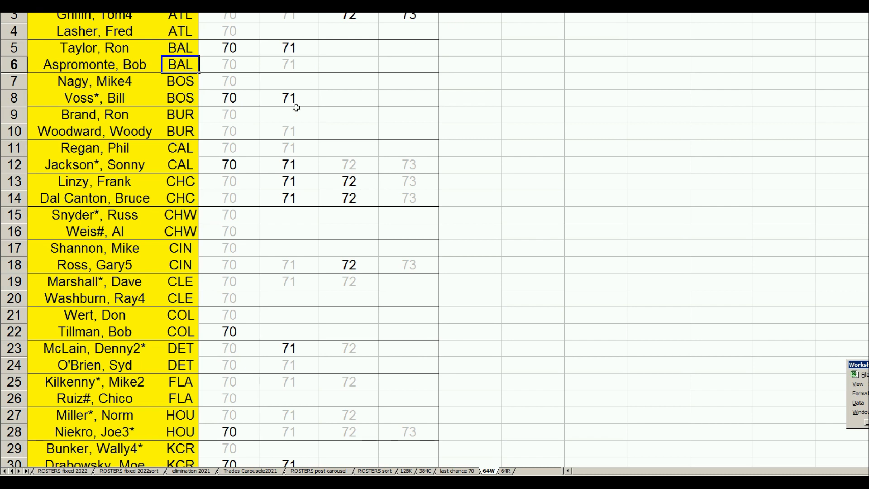
left_click(294, 235)
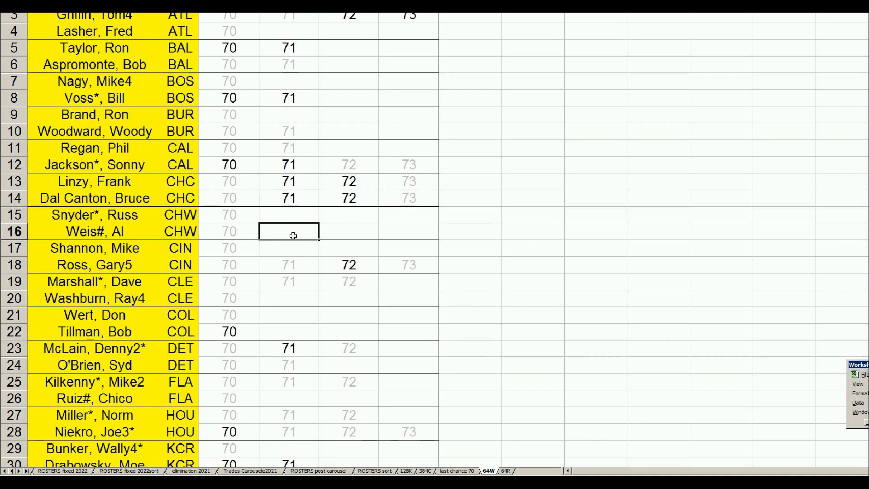
scroll(293, 235, "down", 6)
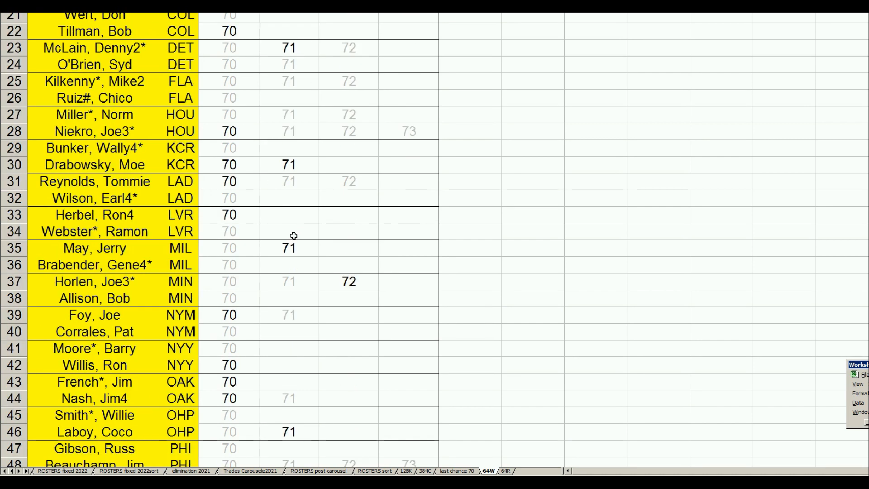
scroll(293, 235, "up", 5)
scroll(294, 235, "up", 1)
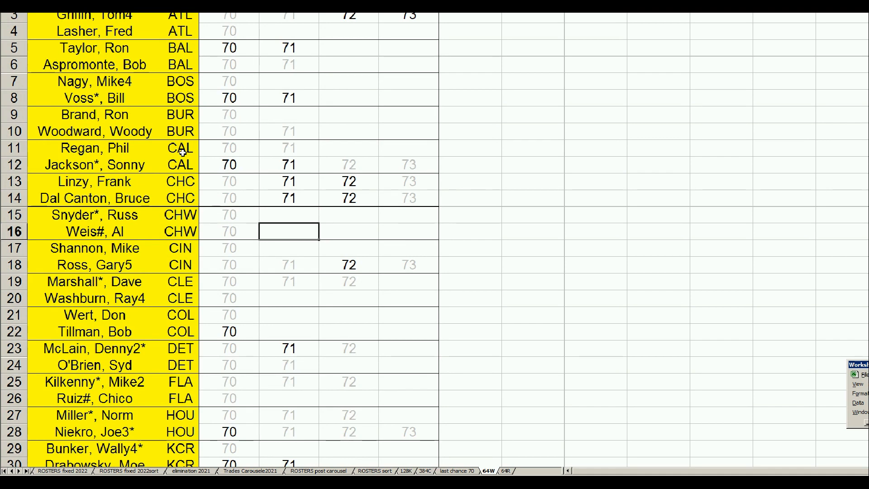
Show the 64R sheet and review its player list from the first rows
left_click(505, 470)
left_click(158, 281)
scroll(158, 280, "up", 13)
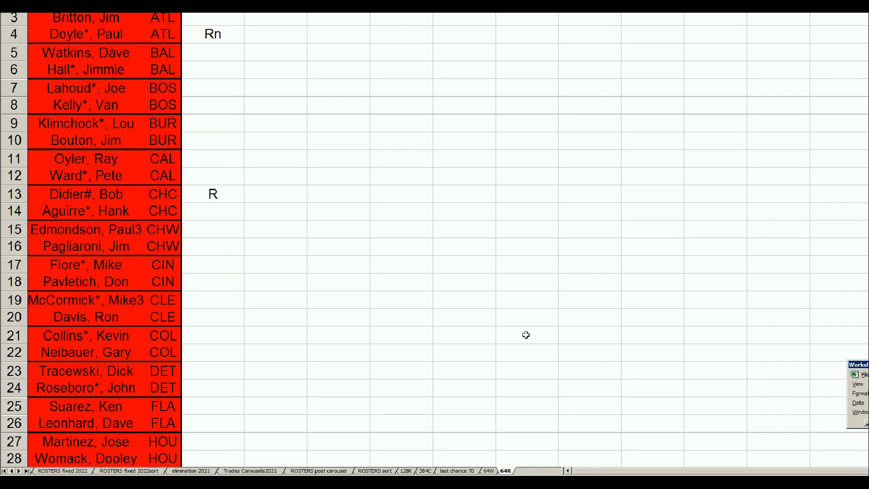
Look through the player statistics rows on the "last chance 70" sheet
left_click(458, 471)
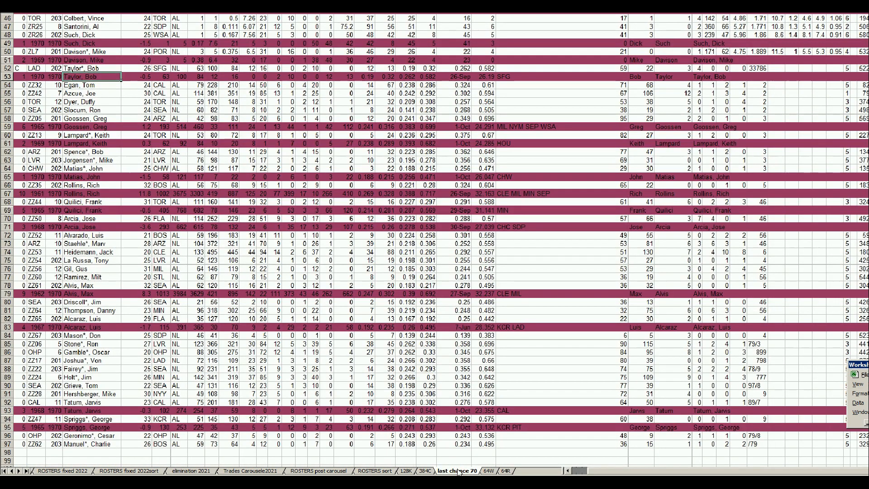
left_click(96, 269)
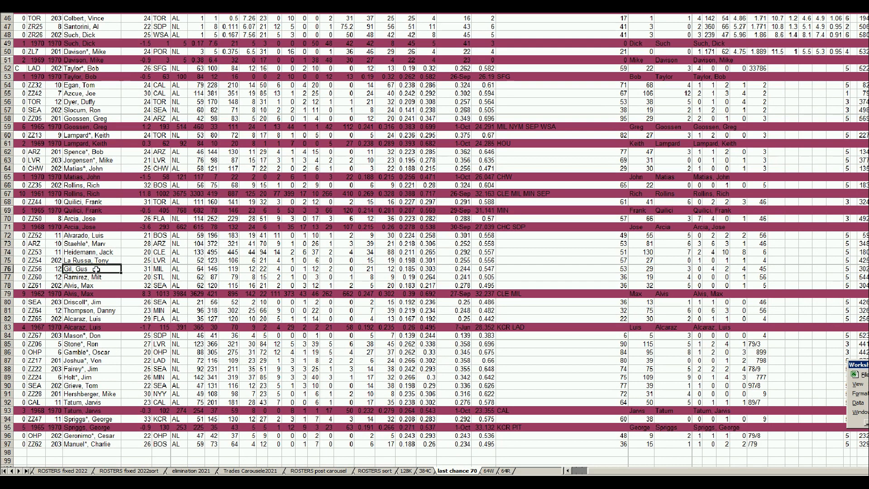
scroll(96, 269, "up", 13)
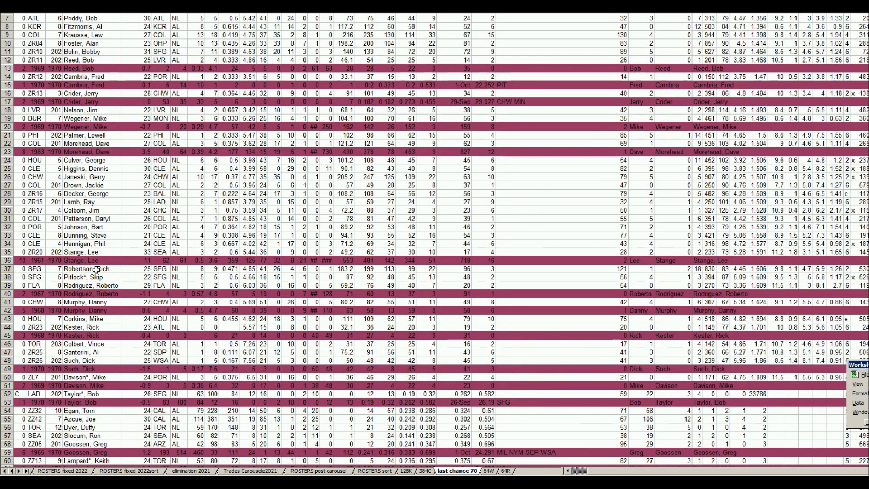
scroll(119, 262, "down", 14)
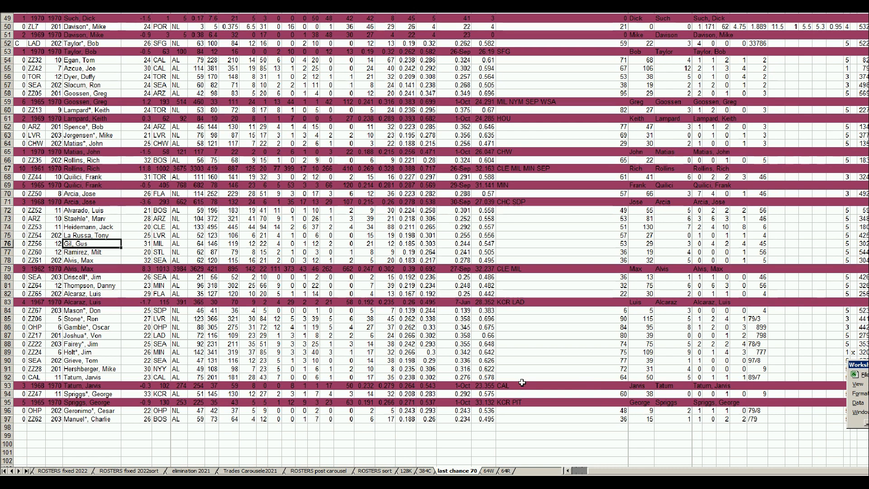
Show the 128K sheet and go back to the start of its player list
left_click(407, 470)
left_click(151, 150)
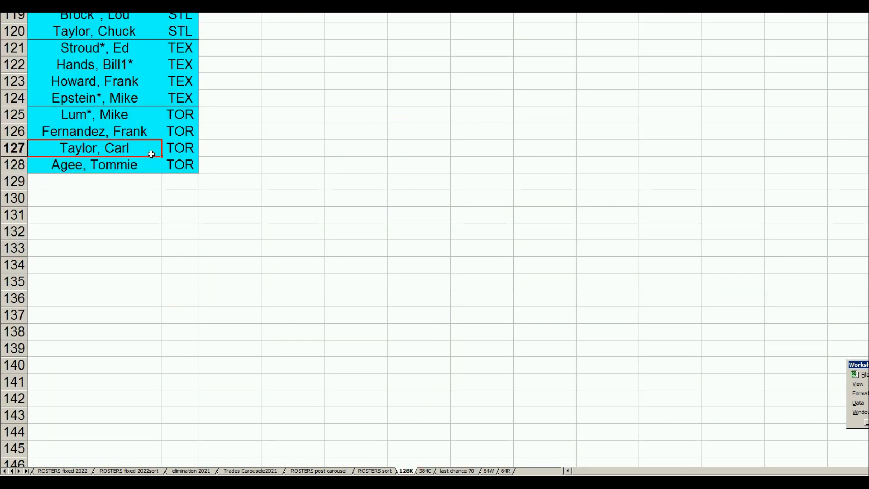
key("Page_Up")
key("Page_Up")
key("Page_Up")
key("Page_Up")
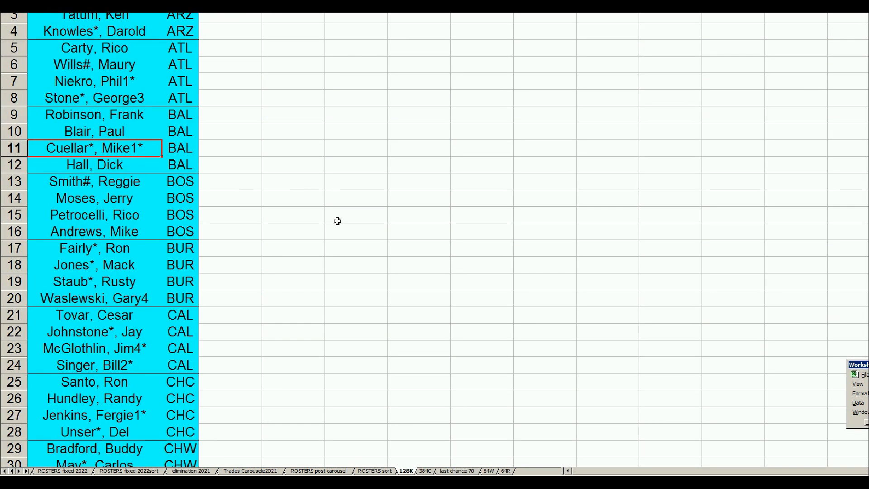
Show the 384C sheet and highlight the LVR team's block, rows 193 to 204, through the 73 column
left_click(425, 471)
left_click(179, 59)
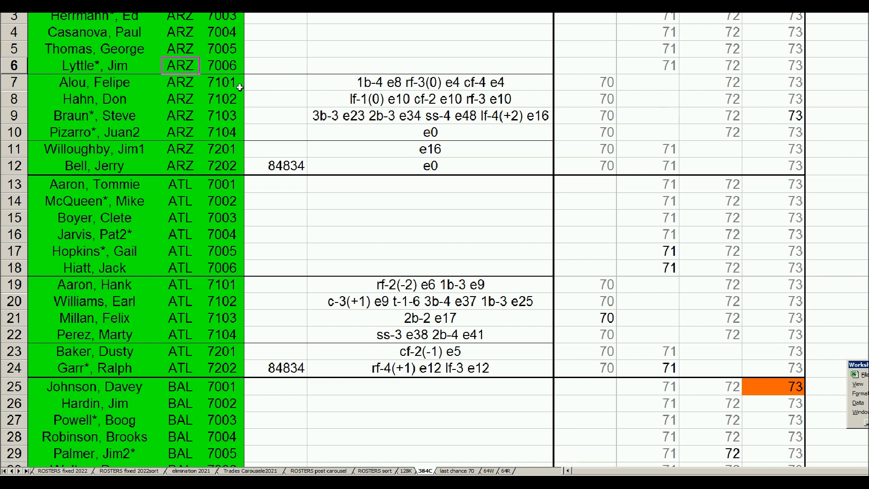
left_click(226, 92)
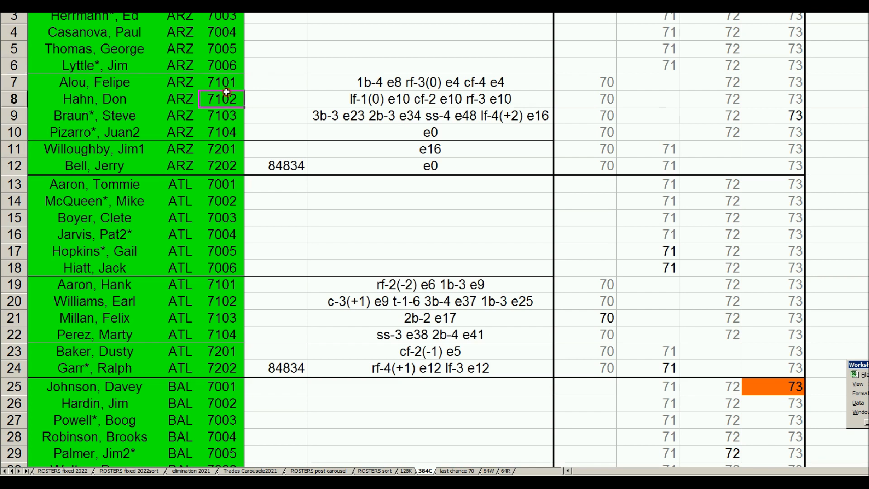
key("Page_Down")
key("Page_Down")
key("Page_Down")
key("Page_Down")
key("Page_Down")
key("Page_Down")
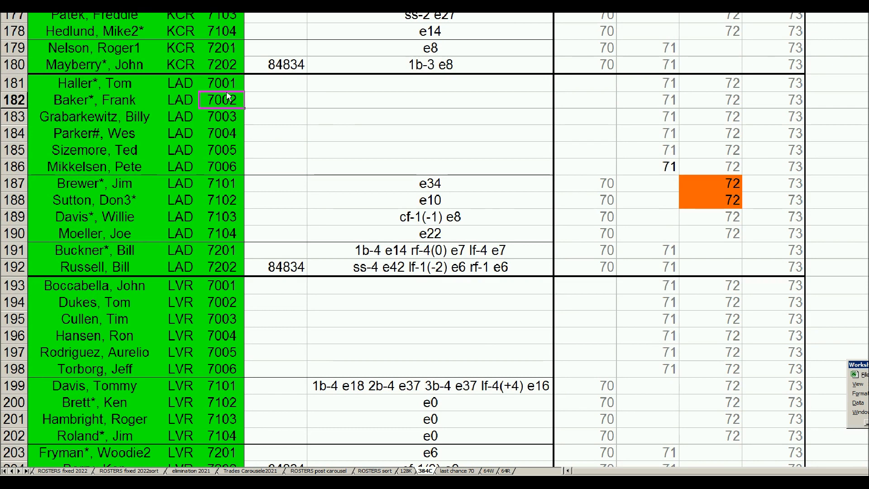
scroll(312, 199, "down", 5)
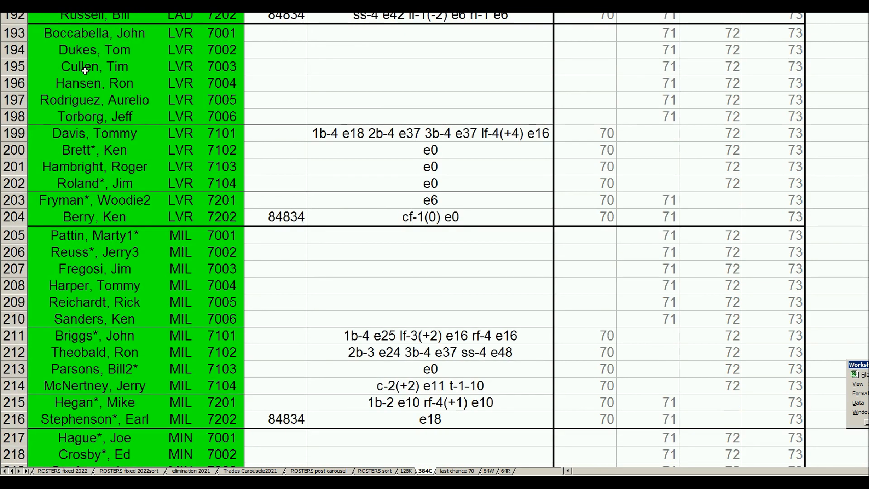
left_click_drag(83, 33, 763, 216)
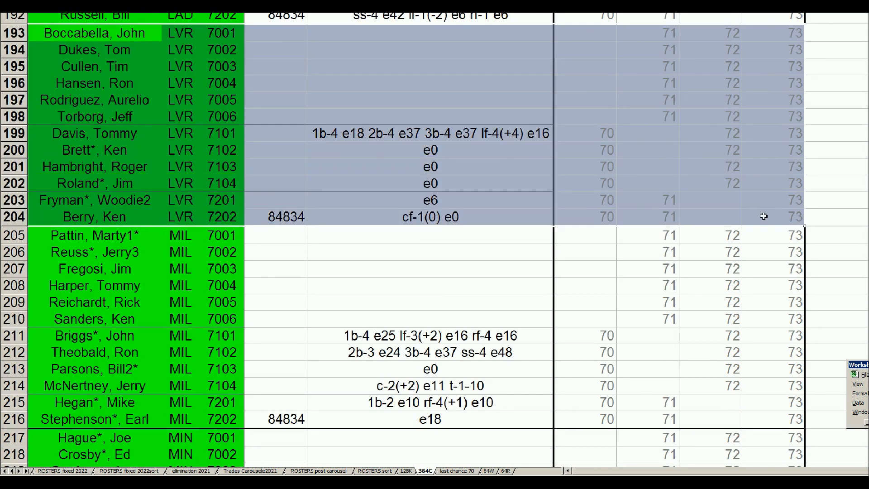
Examine the LVR players coded 7101 to 7202 in rows 199 to 204, including the fielding ratings of player 7101
left_click(123, 136)
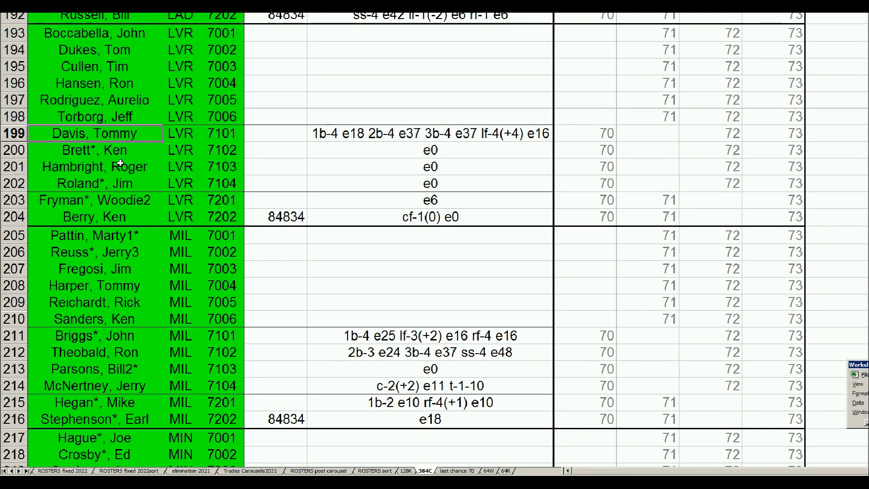
left_click(107, 184)
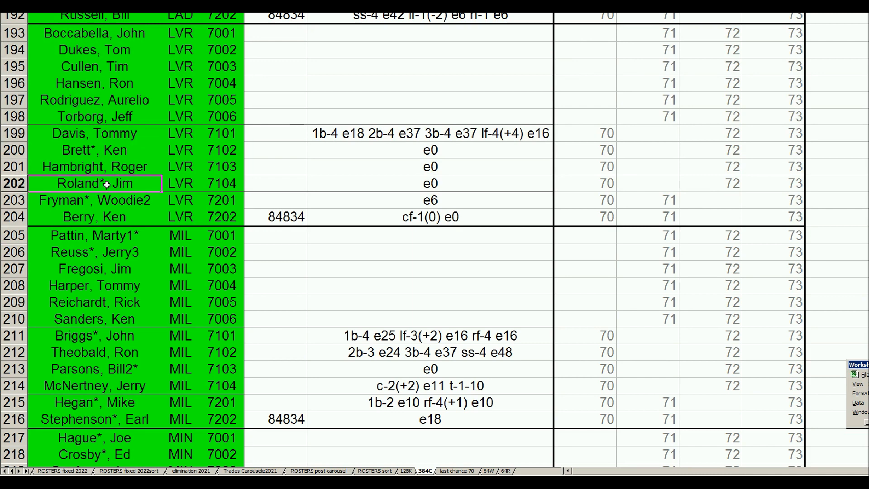
left_click(114, 219)
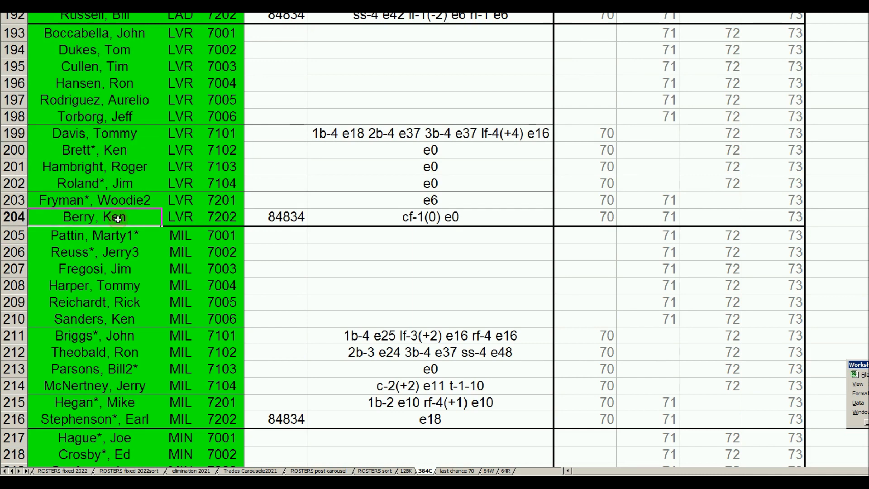
left_click(120, 199)
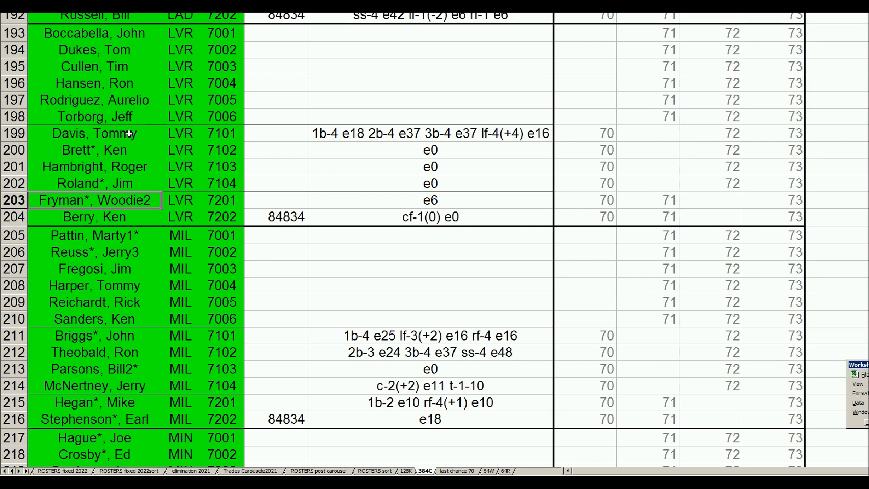
left_click_drag(129, 133, 278, 135)
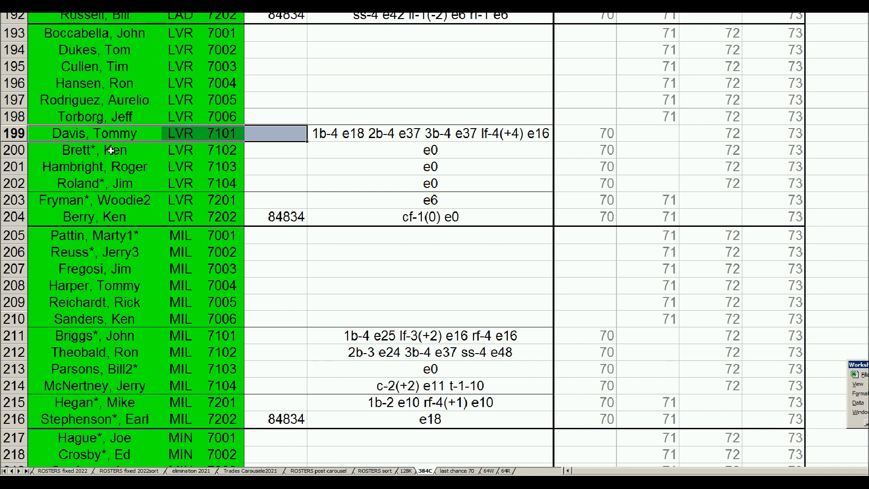
left_click(132, 183)
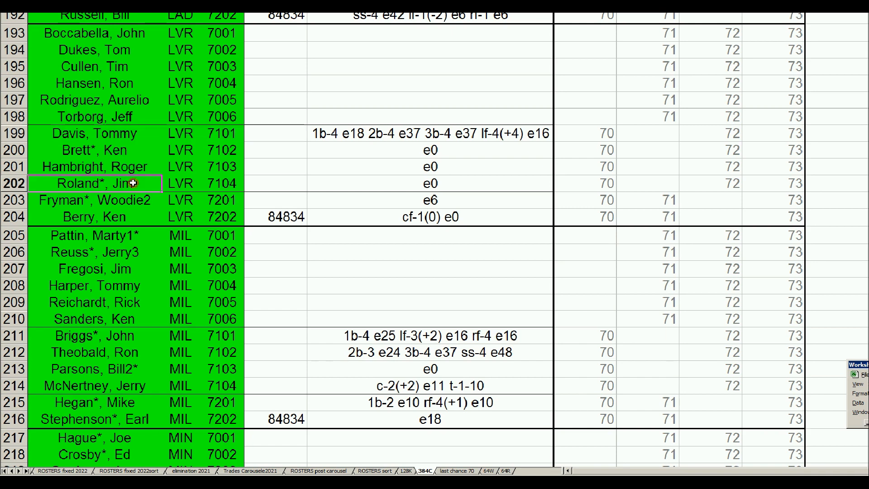
left_click_drag(127, 136, 357, 135)
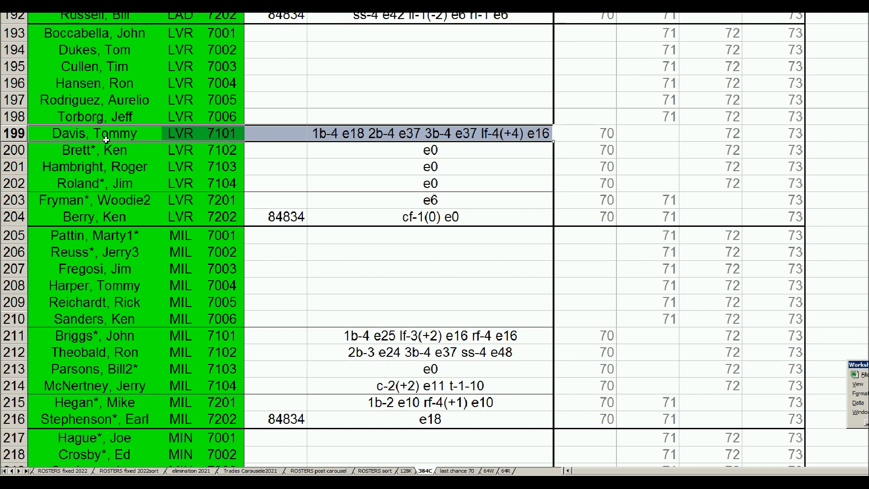
left_click(121, 184)
left_click(135, 202)
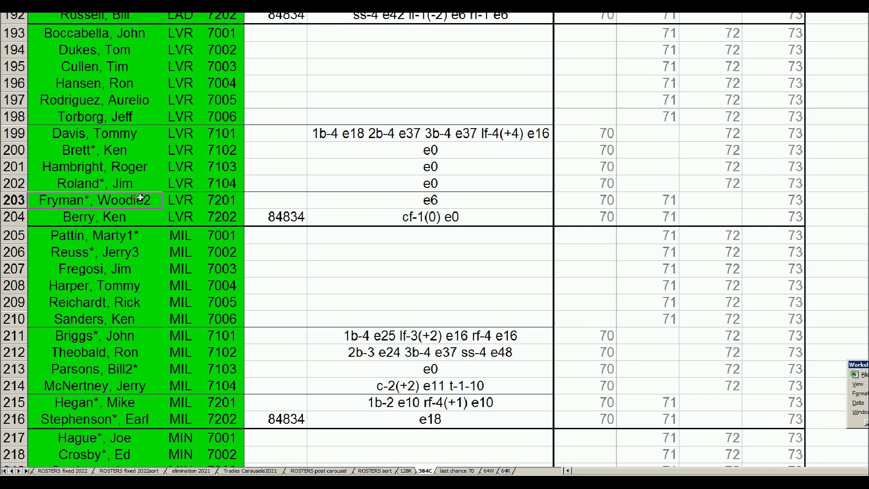
left_click(144, 214)
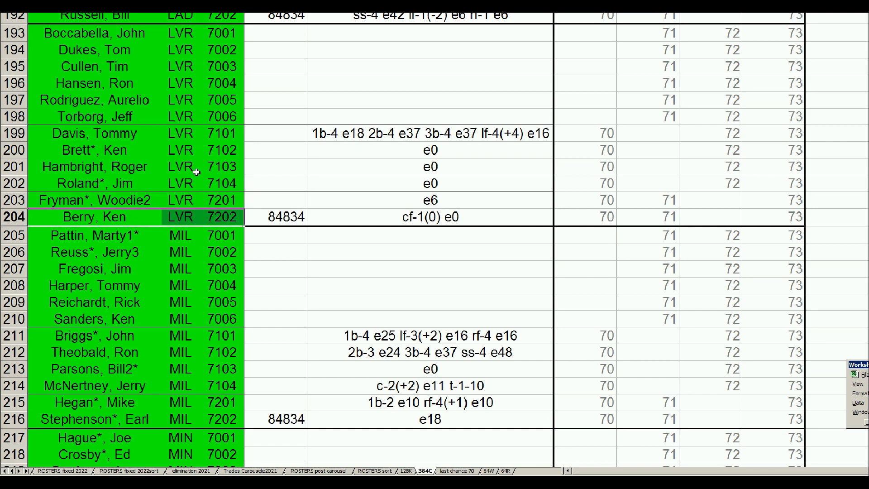
left_click(141, 184)
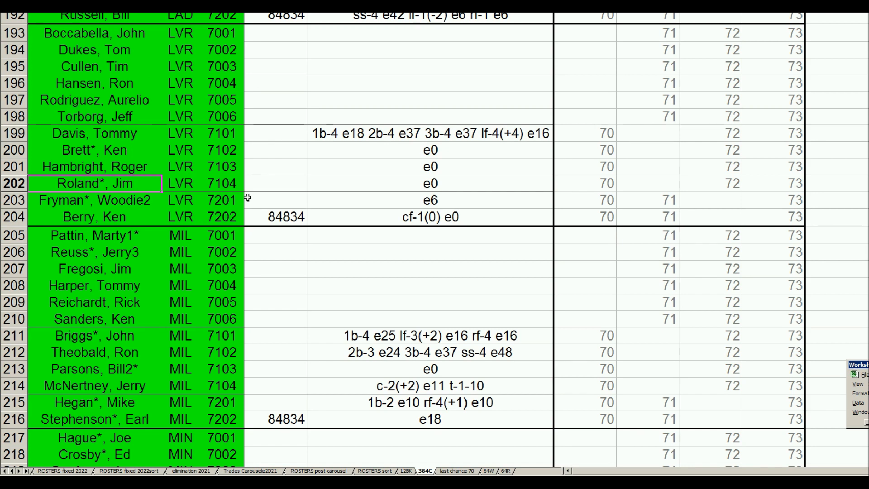
left_click(124, 154)
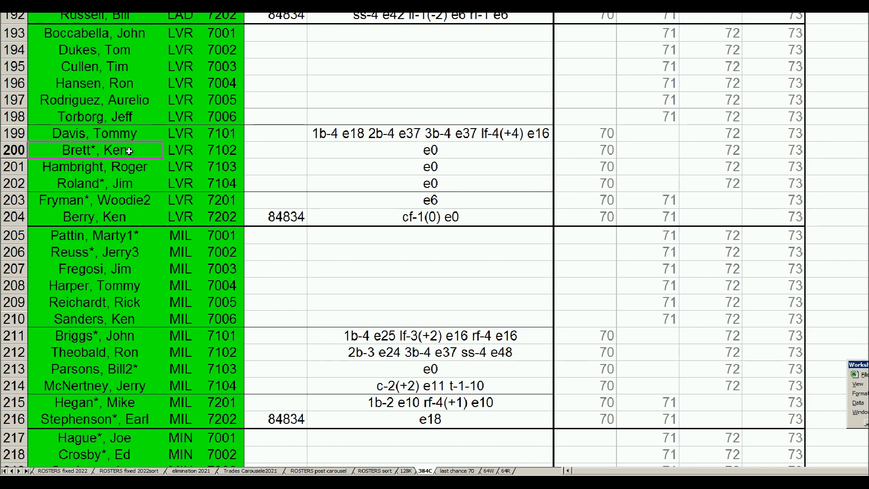
Return to the start of the 384C list and reduce the workbook window so the Baseball Reference page shows too
key("Page_Up")
key("Page_Up")
key("Page_Up")
key("Page_Up")
key("Page_Up")
key("Page_Up")
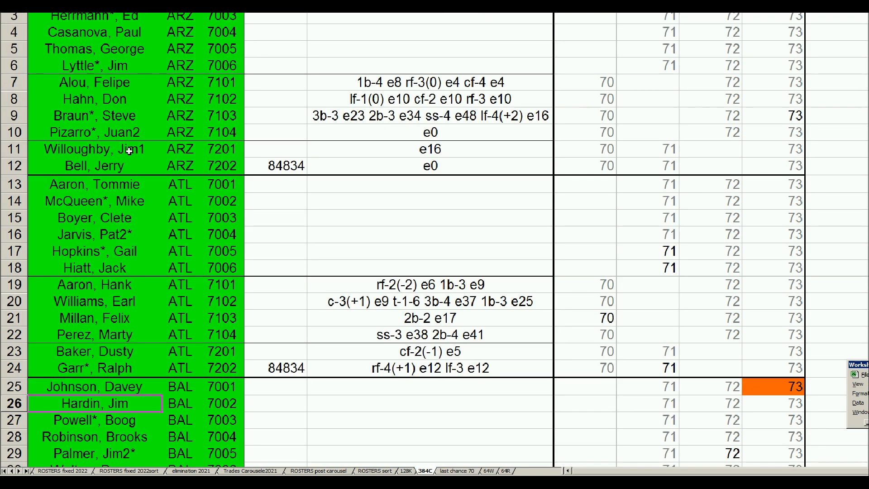
left_click(858, 5)
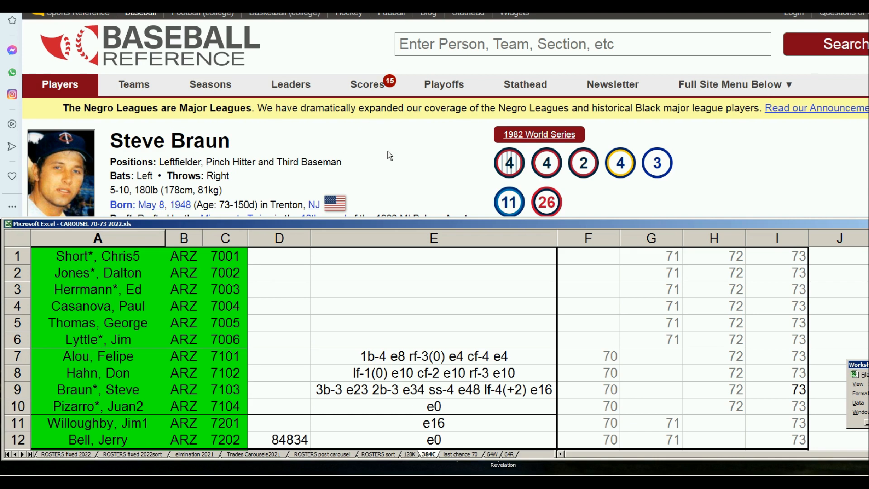
Examine the ARZ team's year columns F to I, highlighting the blank cells F1:F6 and G7:G10
left_click(142, 269)
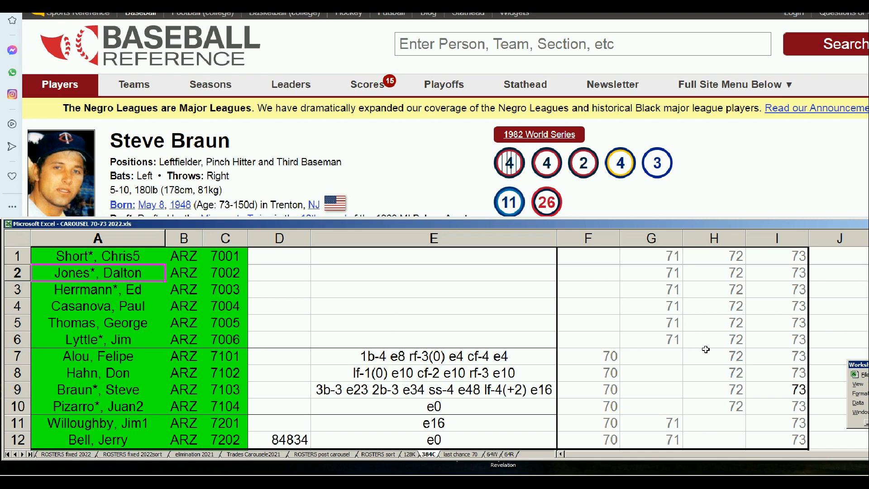
left_click_drag(591, 252, 774, 436)
left_click(609, 310)
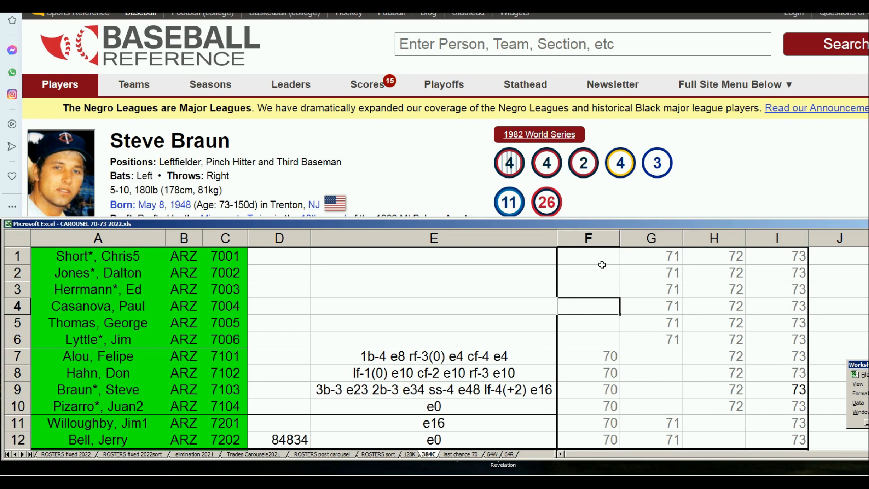
left_click(598, 354)
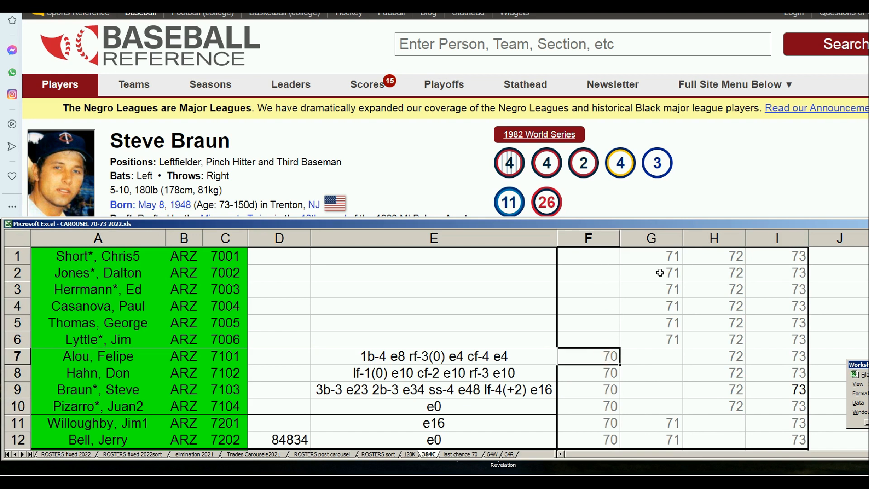
left_click(613, 259)
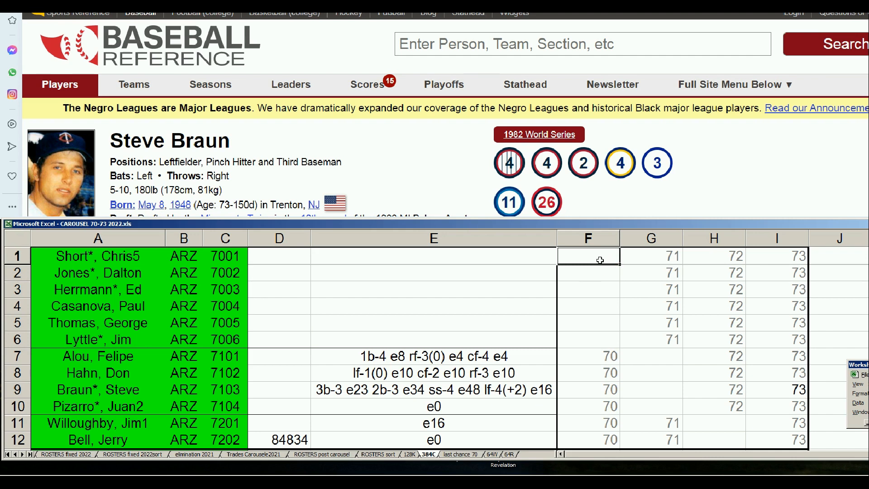
left_click_drag(599, 261, 605, 334)
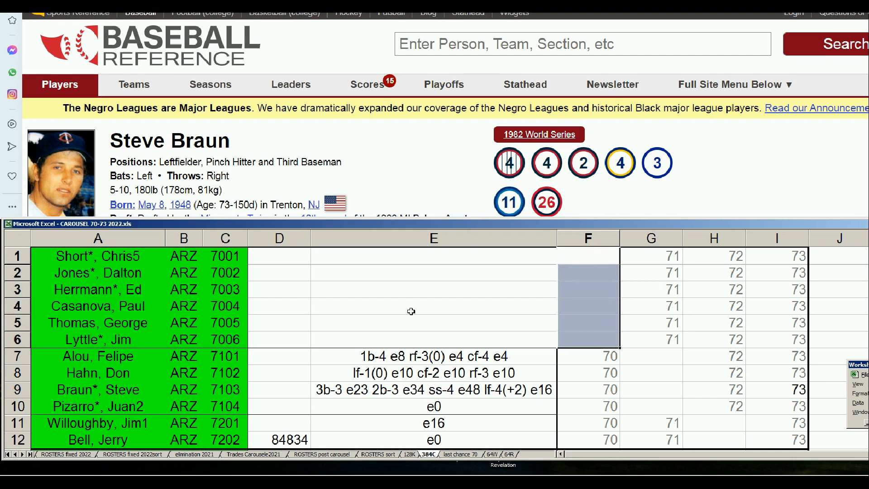
left_click(667, 289)
left_click_drag(610, 257, 603, 335)
left_click_drag(652, 356, 661, 406)
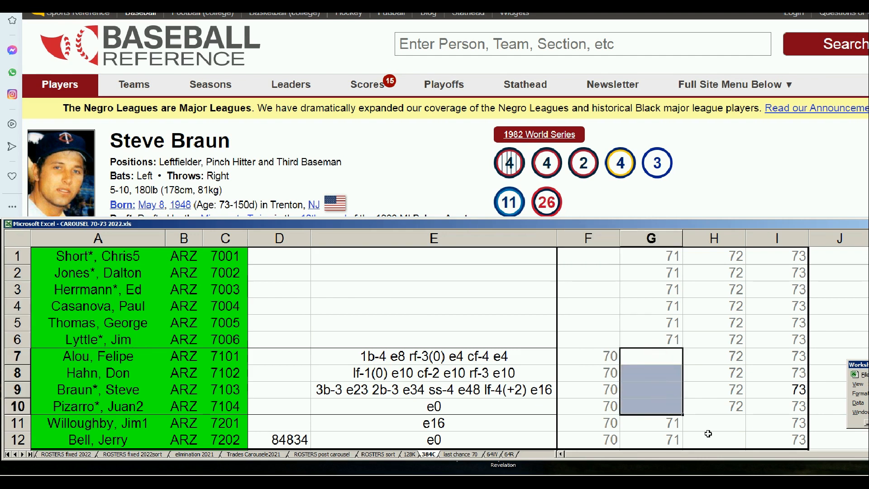
Highlight the ARZ team's blank cells H11:H12 and its 73 column, ending on cell I9 of player 7103
left_click_drag(721, 421, 727, 435)
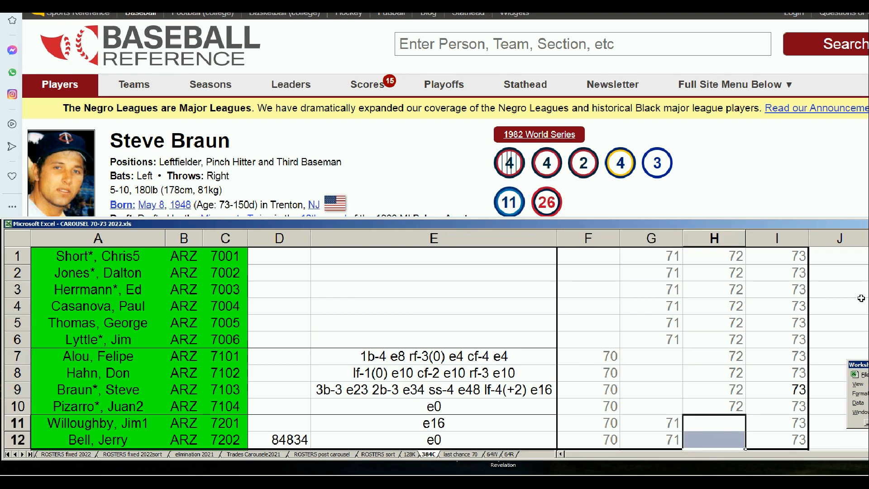
left_click_drag(799, 256, 803, 431)
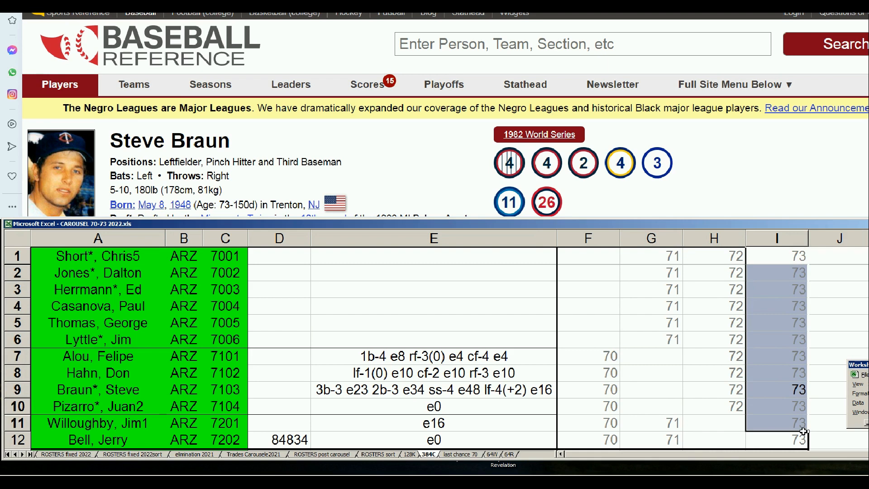
left_click(783, 340)
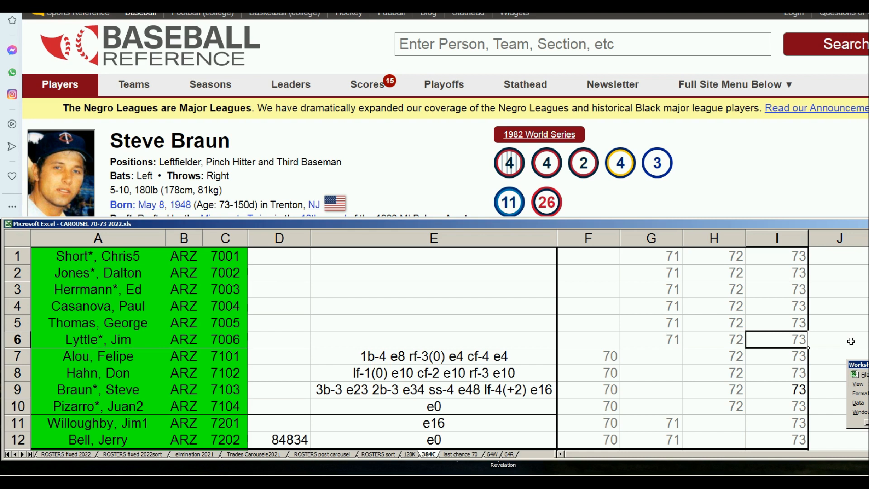
left_click(796, 393)
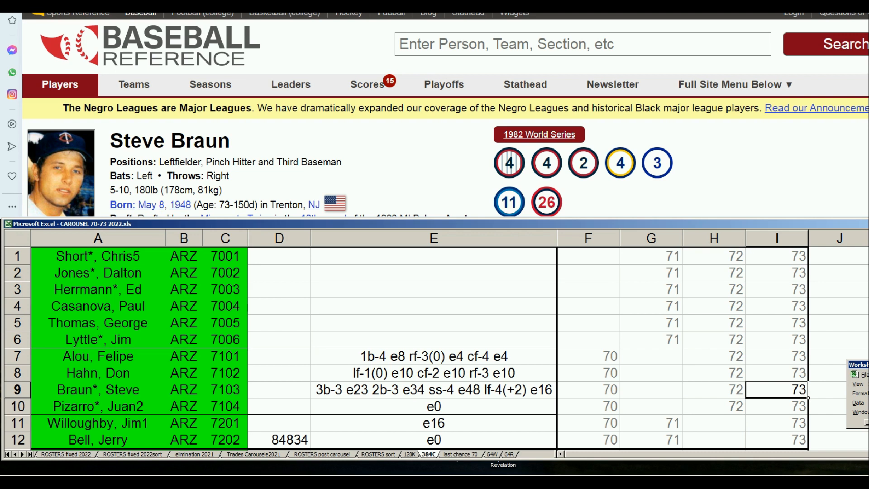
Bring the Standard Batting table on Steve Braun's Baseball Reference page into view, starting at the 1971 season
scroll(446, 115, "down", 2)
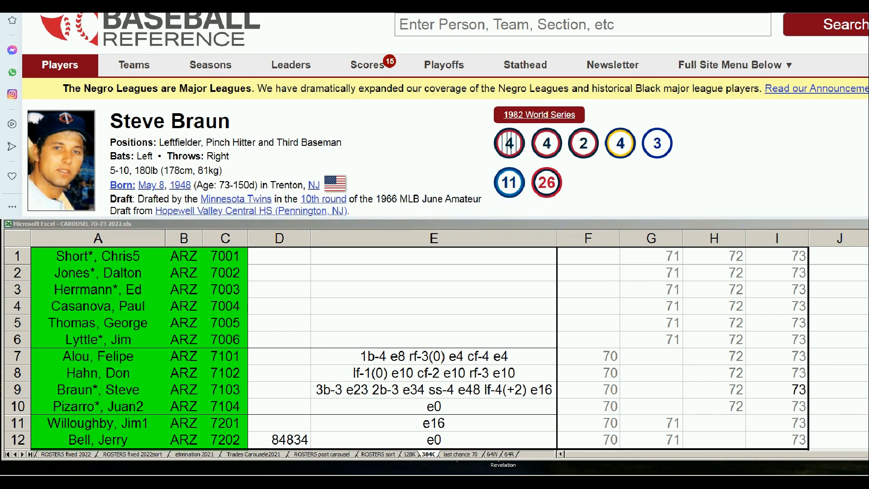
scroll(446, 114, "down", 1)
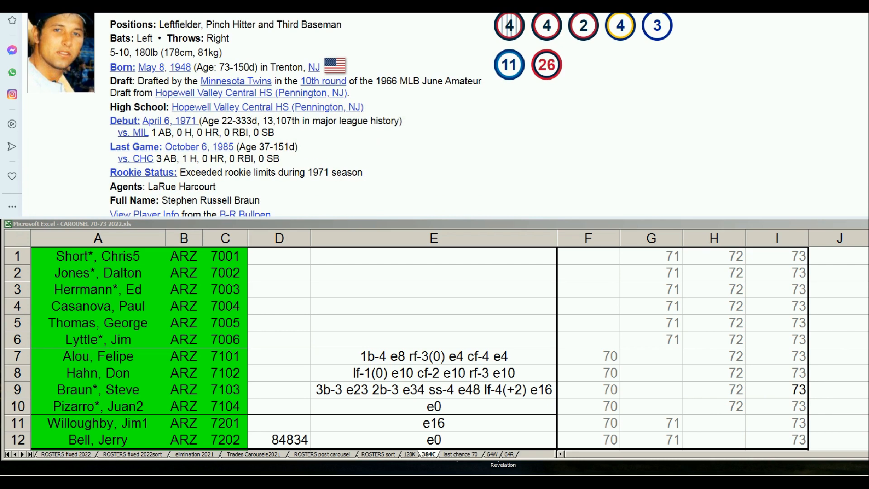
scroll(445, 114, "down", 3)
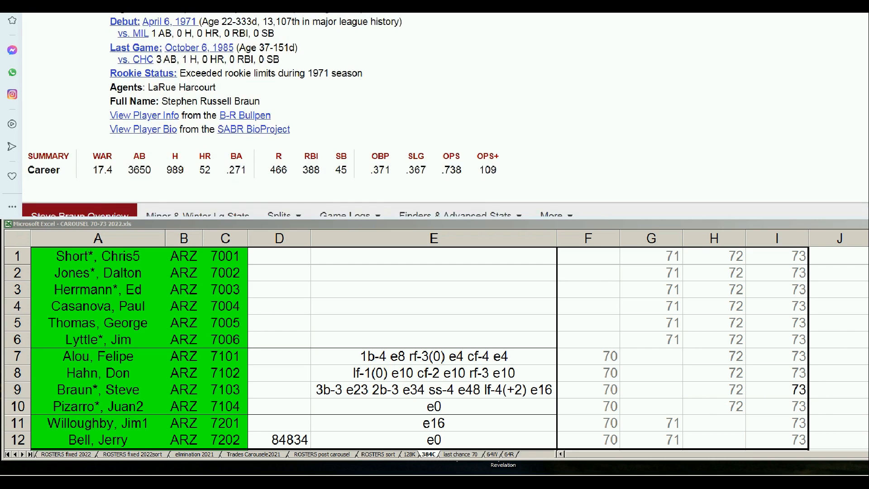
scroll(445, 114, "down", 3)
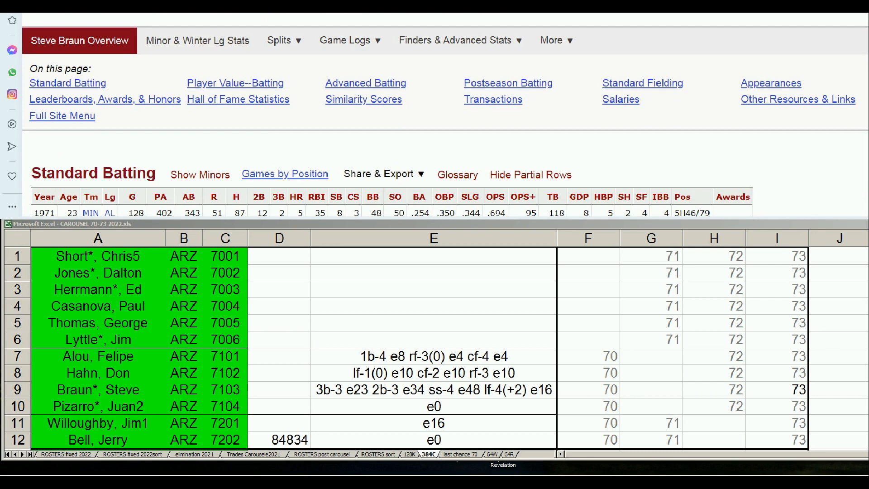
scroll(274, 107, "down", 3)
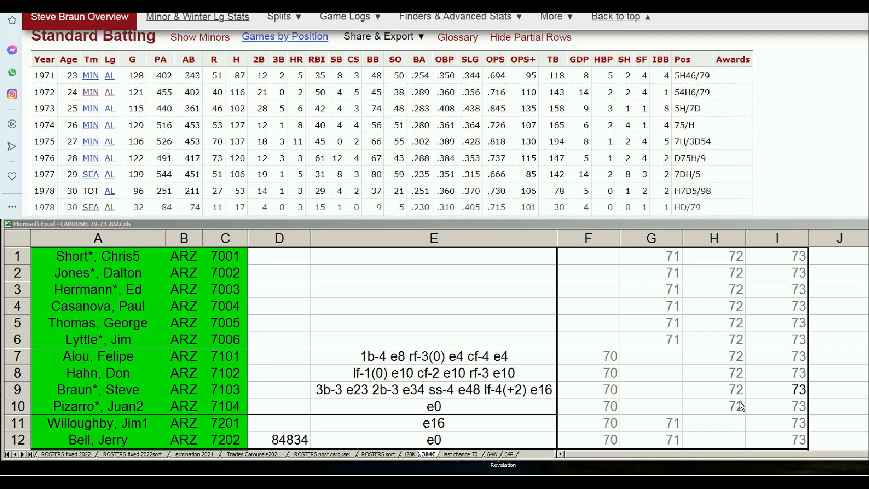
Compare player 7103's blank cell G9 with the black 73 in I9, also pointing out code 7004 in C4
left_click(753, 390)
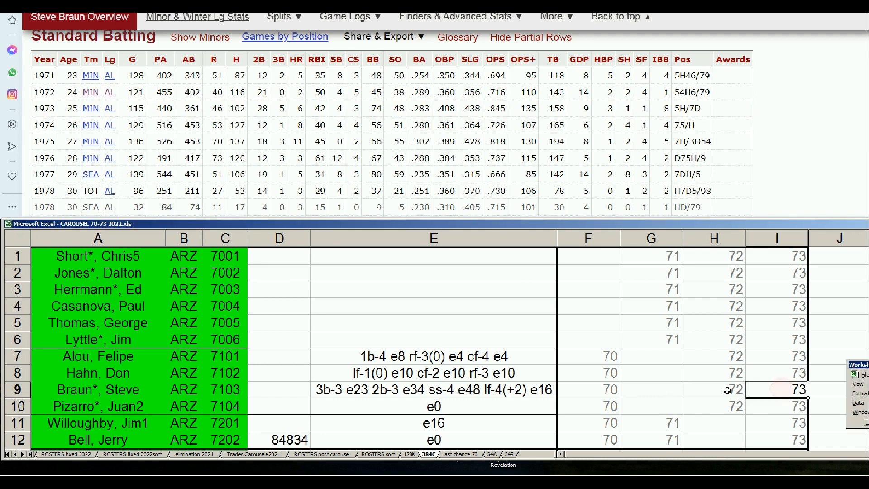
left_click(661, 390)
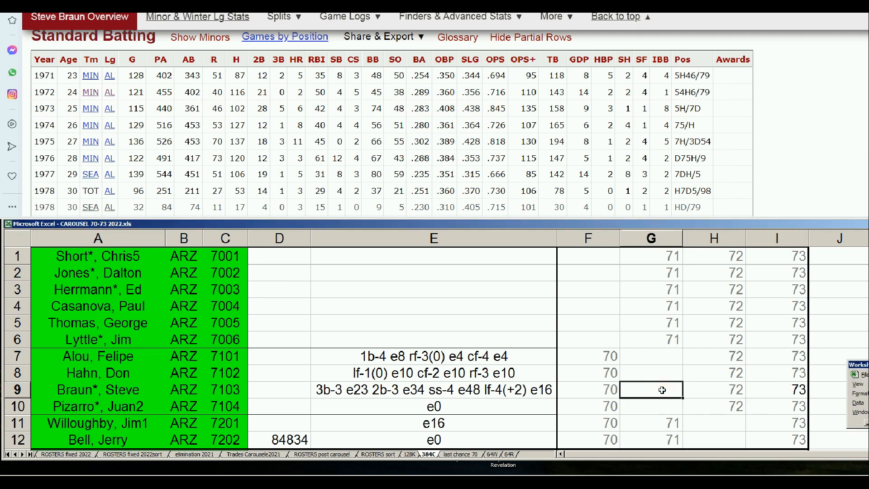
left_click(783, 393)
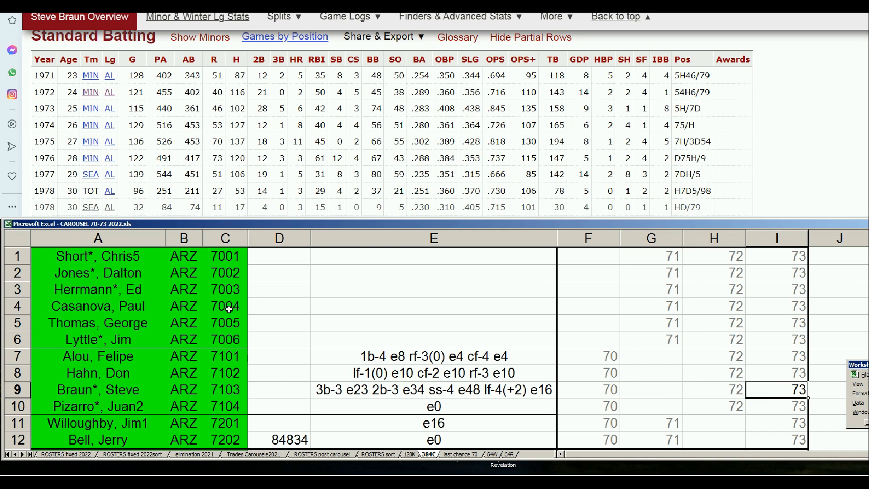
left_click(232, 307)
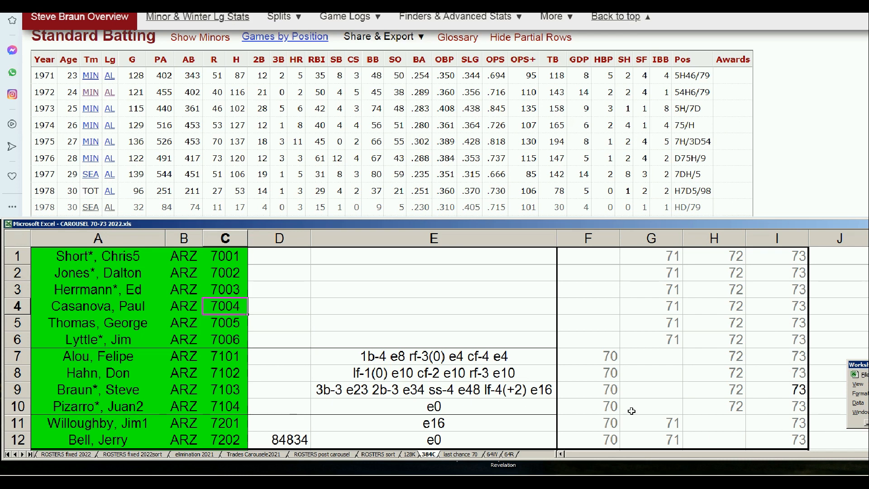
left_click(659, 392)
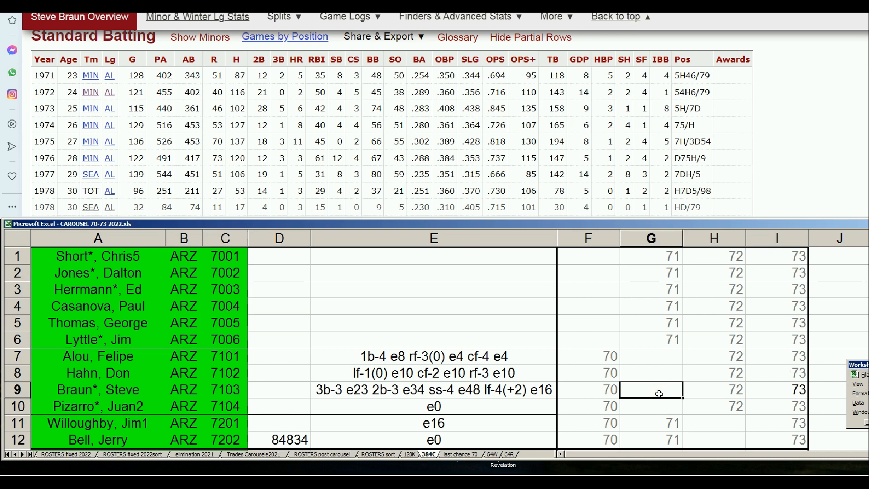
left_click(795, 392)
left_click(669, 393)
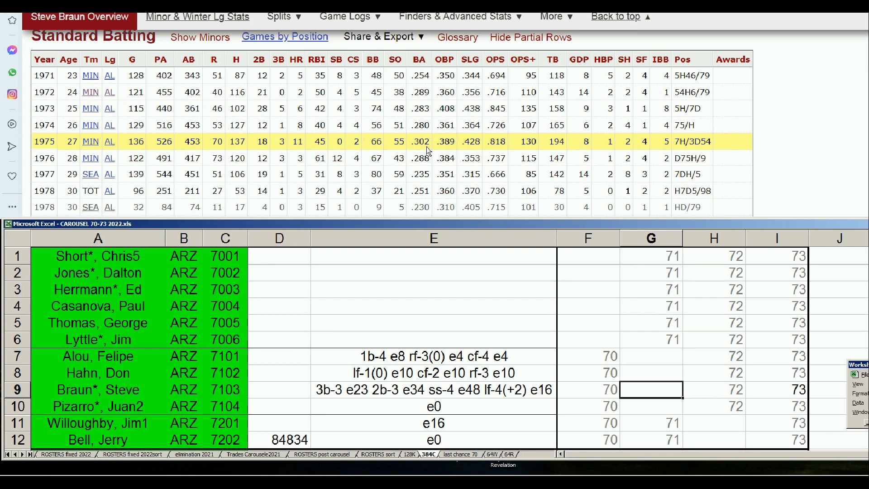
Show the ATL team's block in rows 13 to 24 and point out the black 71 cells G17 and G18
left_click(140, 359)
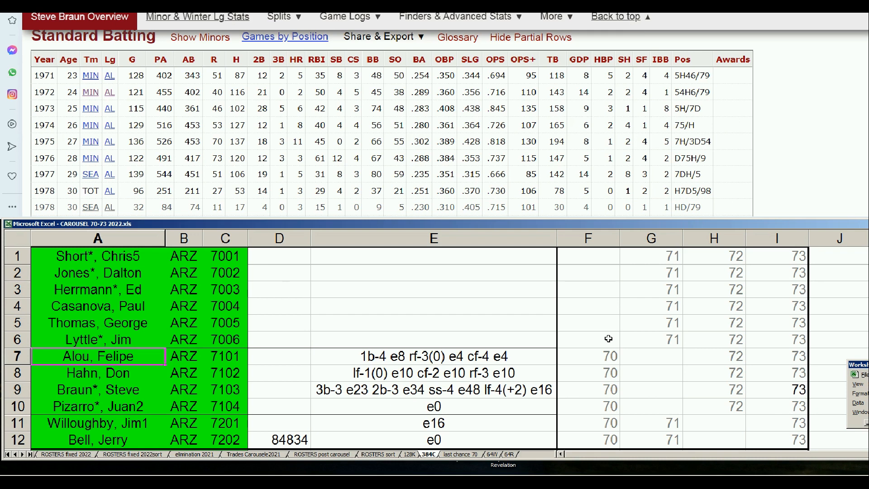
left_click(160, 325)
key("Page_Down")
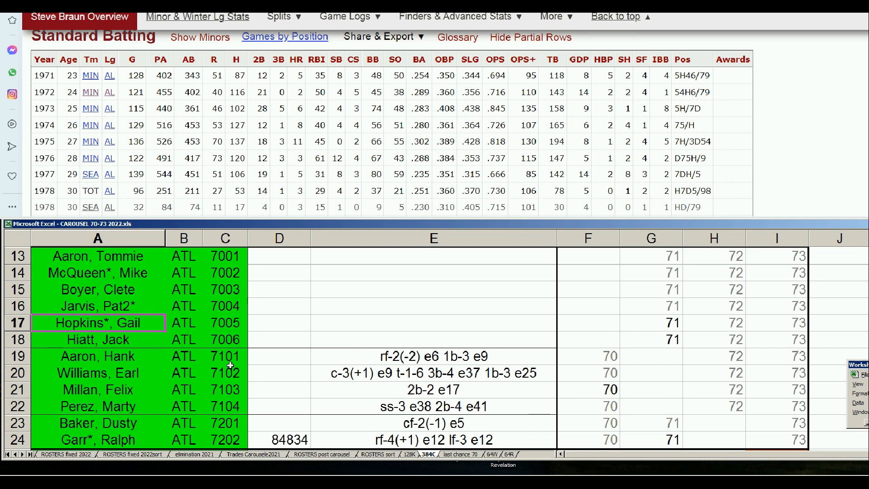
left_click(662, 322)
left_click(665, 338)
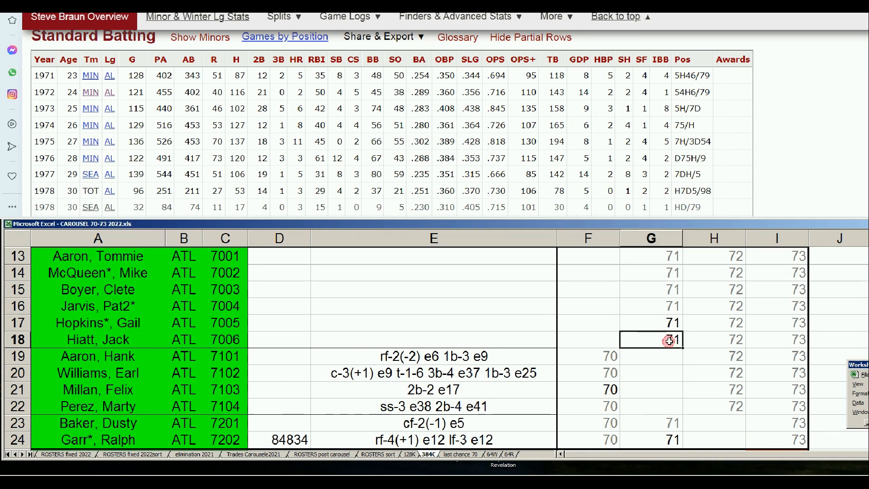
left_click(672, 326)
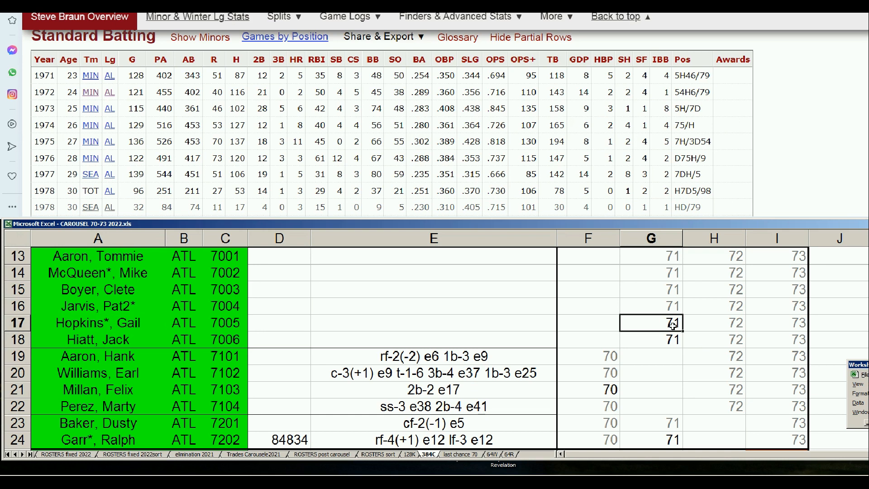
left_click(615, 323)
left_click(649, 323)
left_click(650, 337)
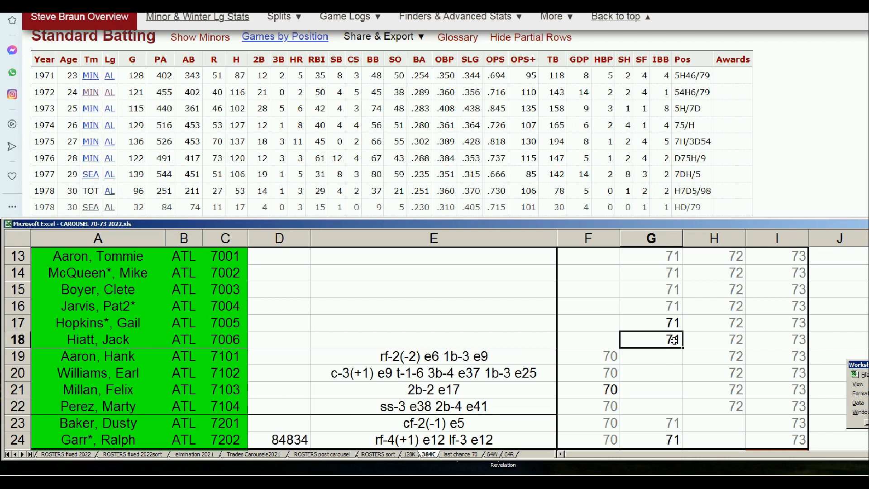
Compare the ATL block's black 70 in F21 and blank cell G21 with the black 71 in G24
left_click(611, 390)
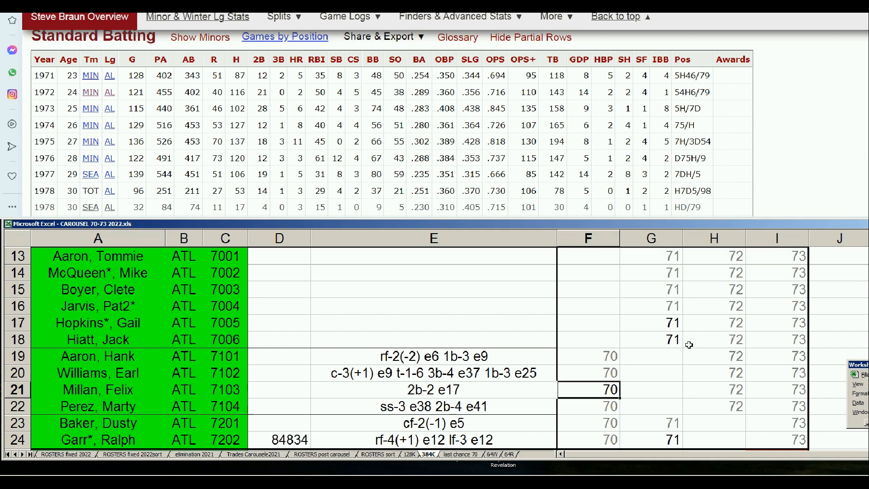
left_click(646, 392)
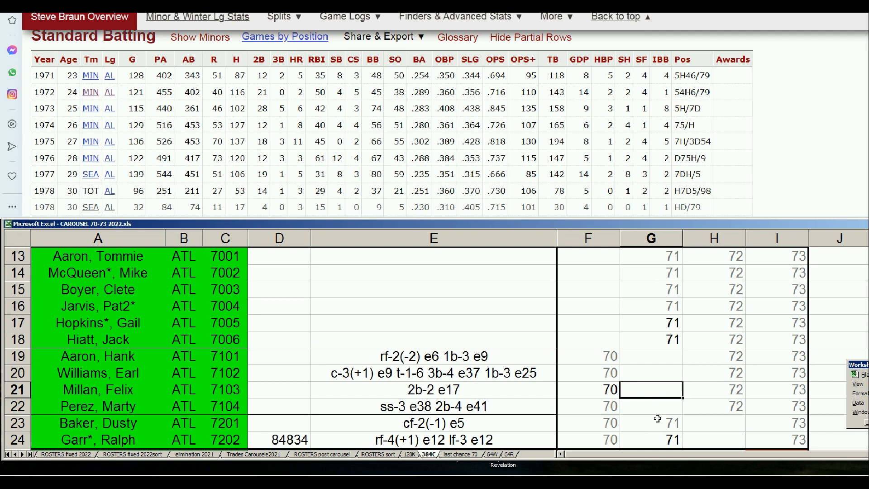
left_click(676, 442)
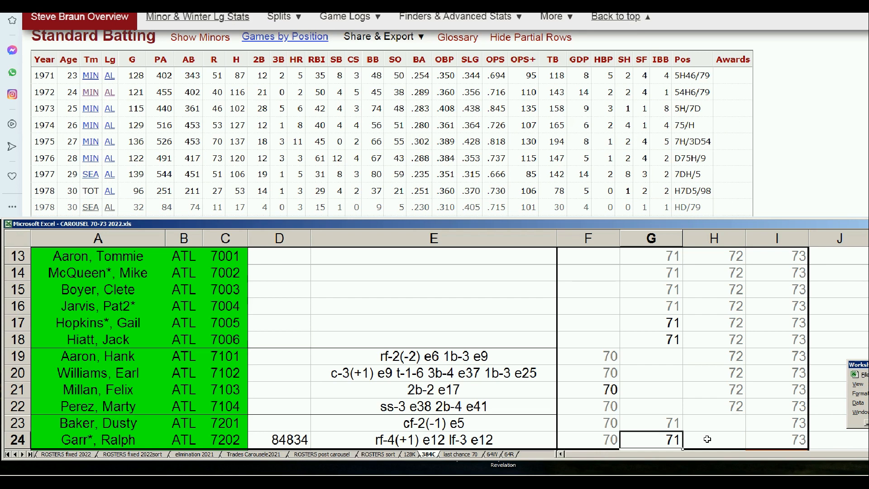
left_click(600, 393)
left_click(641, 435)
left_click(612, 392)
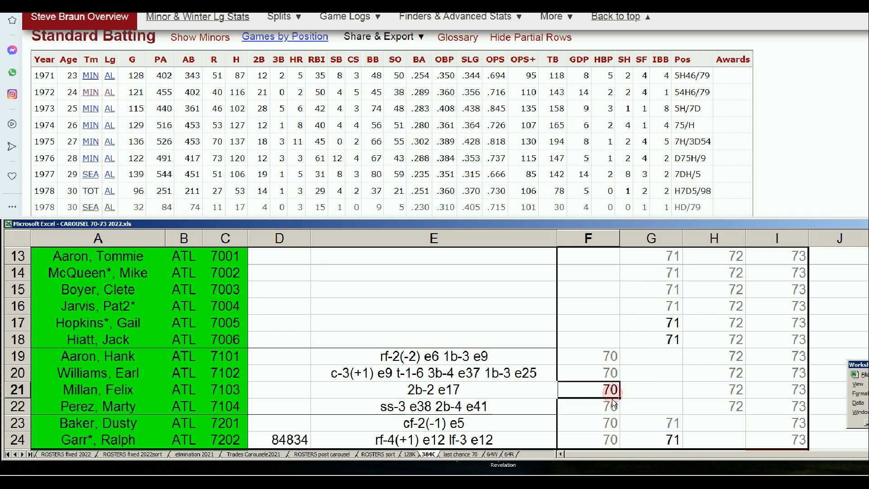
left_click(660, 439)
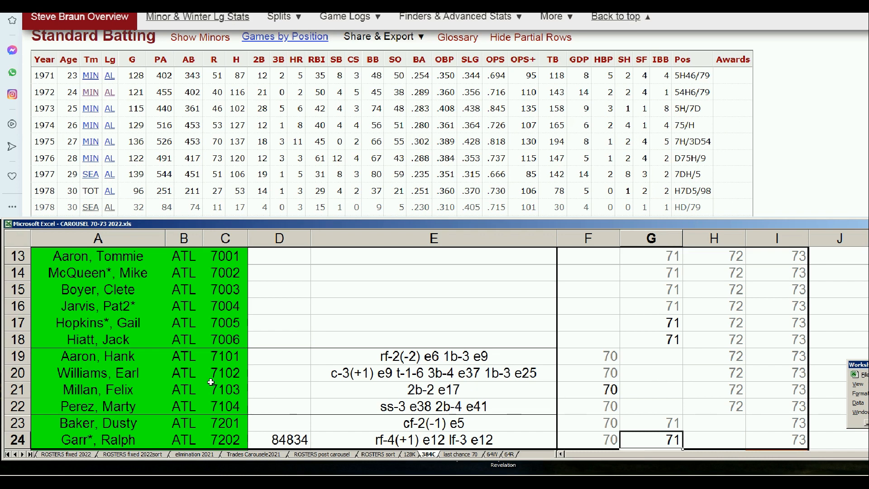
Show the BAL team's block in rows 25 to 36 and point out the orange 73 cell I25
left_click(229, 373)
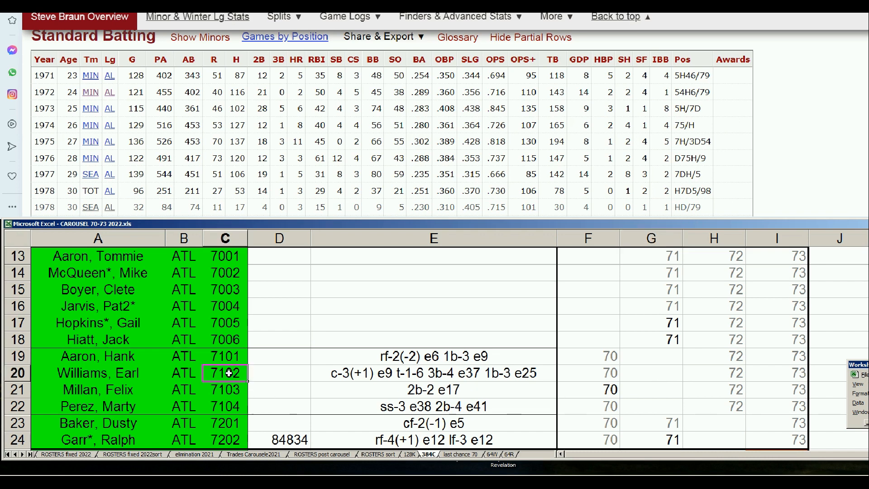
key("Page_Down")
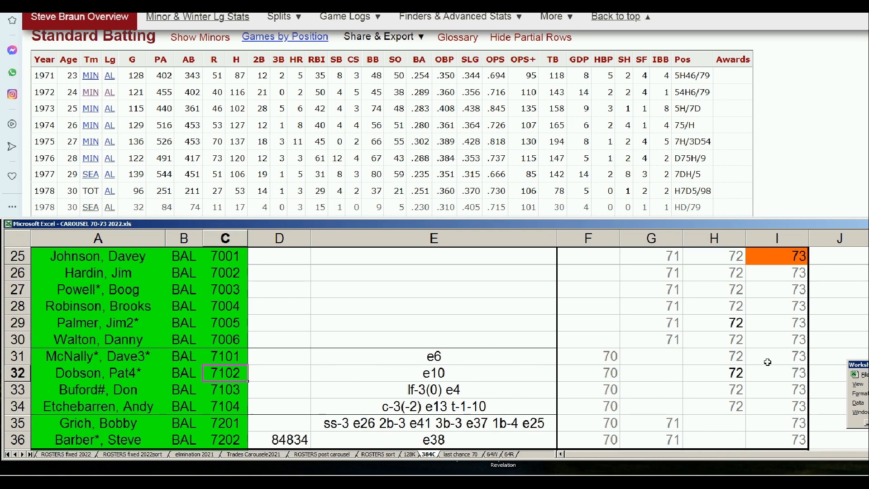
left_click(793, 255)
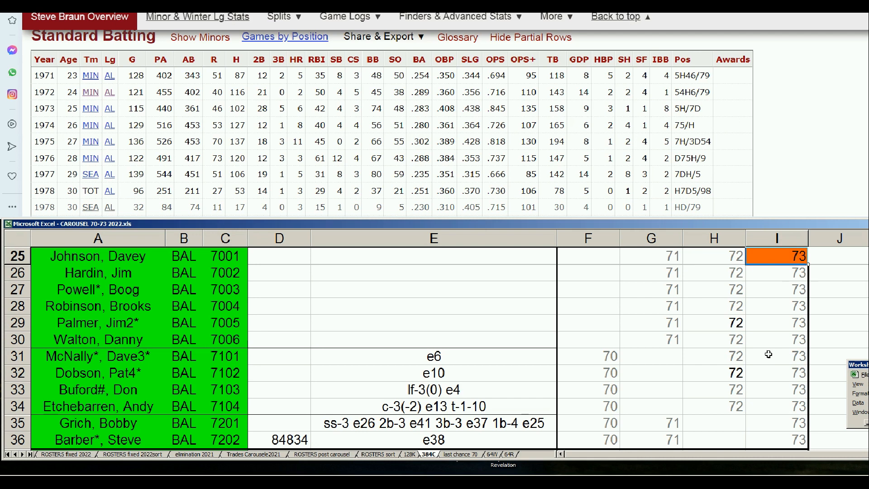
left_click(796, 275)
left_click(799, 261)
Search Baseball Reference for "davey johnson" and open the page of the major league player active 1965-1978
left_click(615, 16)
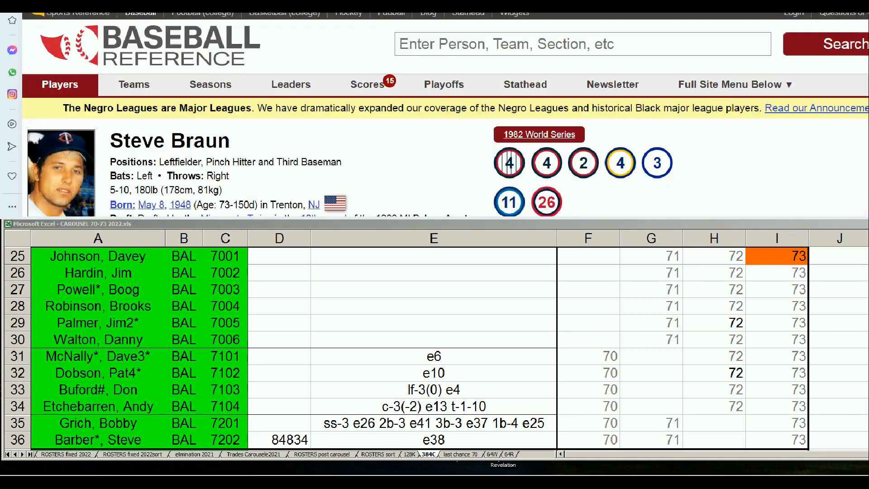
left_click(729, 49)
type("davery")
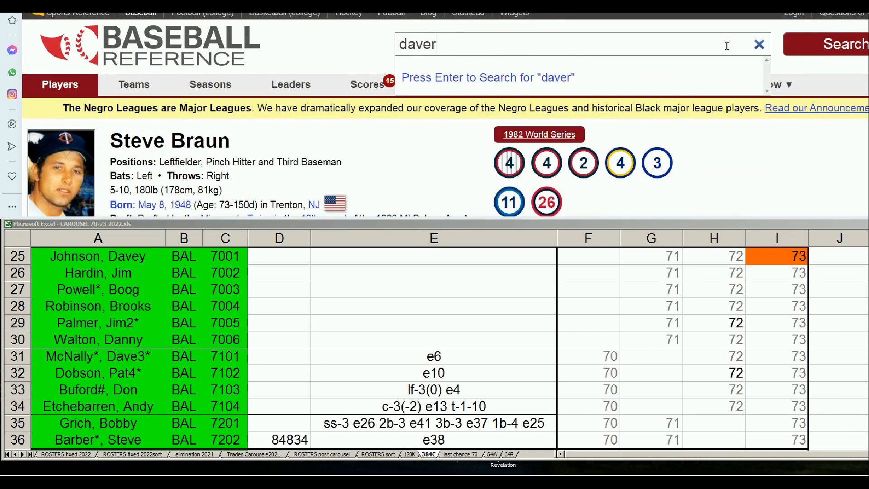
key("BackSpace")
key("BackSpace")
type("y johnson")
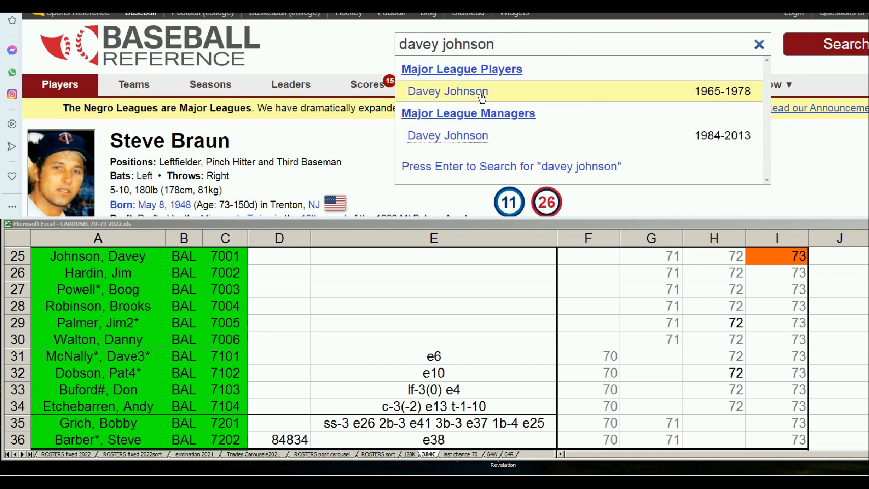
left_click(465, 95)
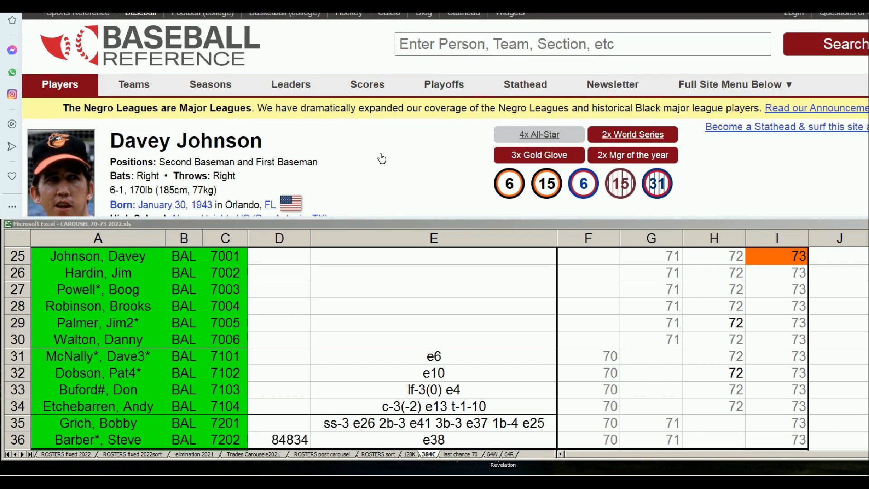
Bring Davey Johnson's Standard Batting table into view through the 1973 season and the years after it
scroll(380, 153, "down", 9)
scroll(384, 159, "down", 3)
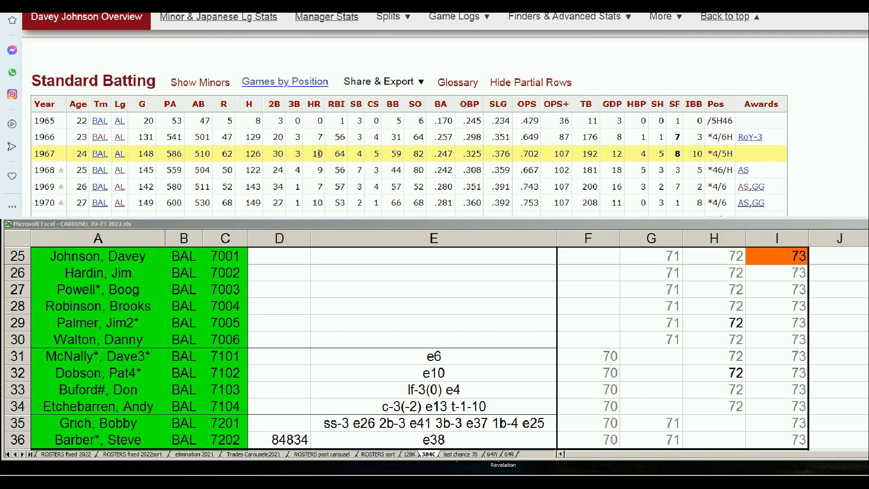
scroll(322, 185, "down", 1)
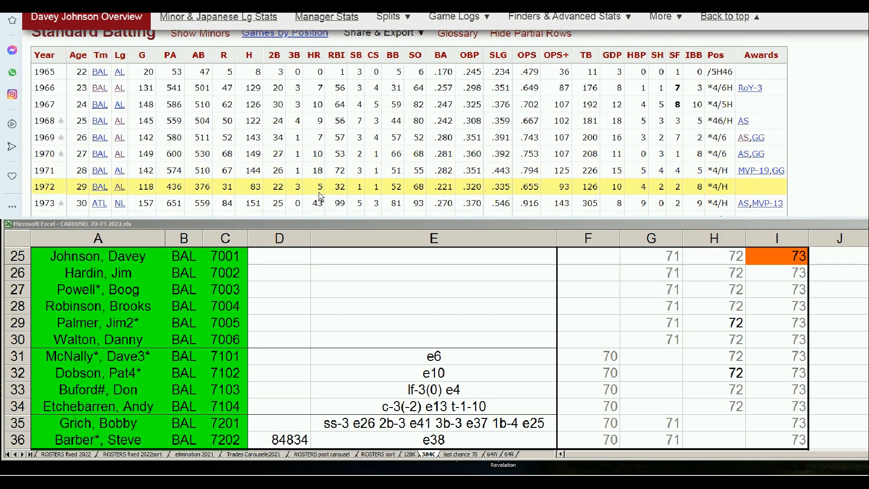
scroll(323, 202, "down", 1)
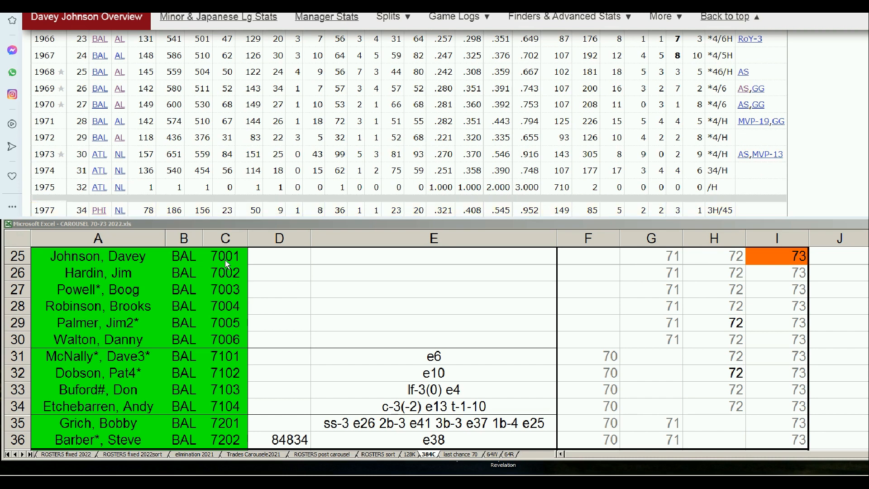
Compare Davey Johnson's Standard Batting seasons with his 72 in H25 and orange 73 in I25
left_click(49, 126)
left_click(732, 257)
left_click(784, 262)
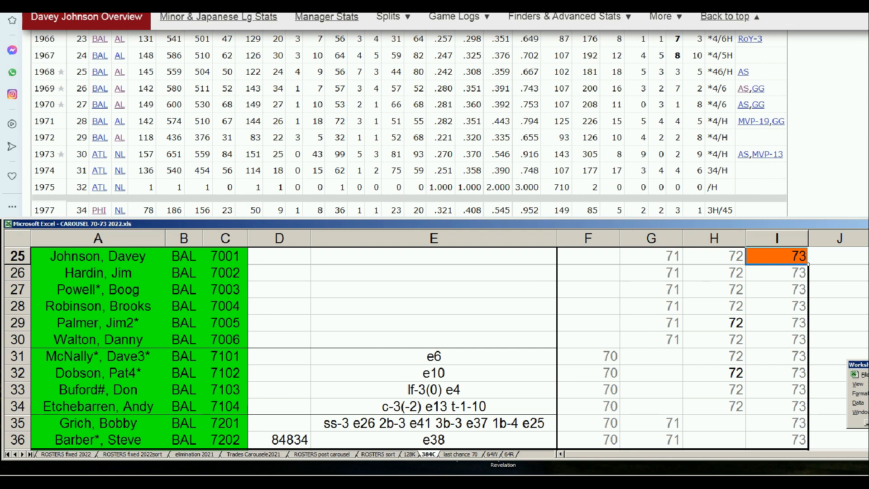
Examine the Transactions section of Davey Johnson's page for his trades between teams, and return to the page header
scroll(404, 122, "down", 15)
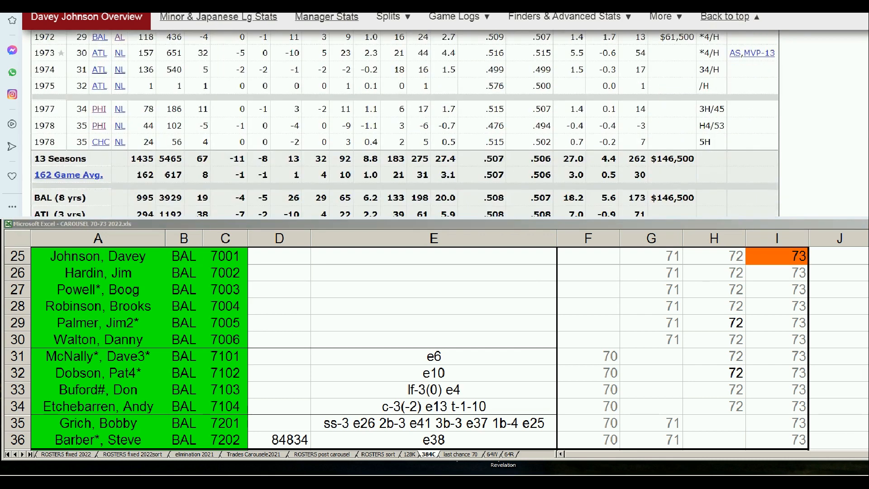
scroll(404, 122, "down", 15)
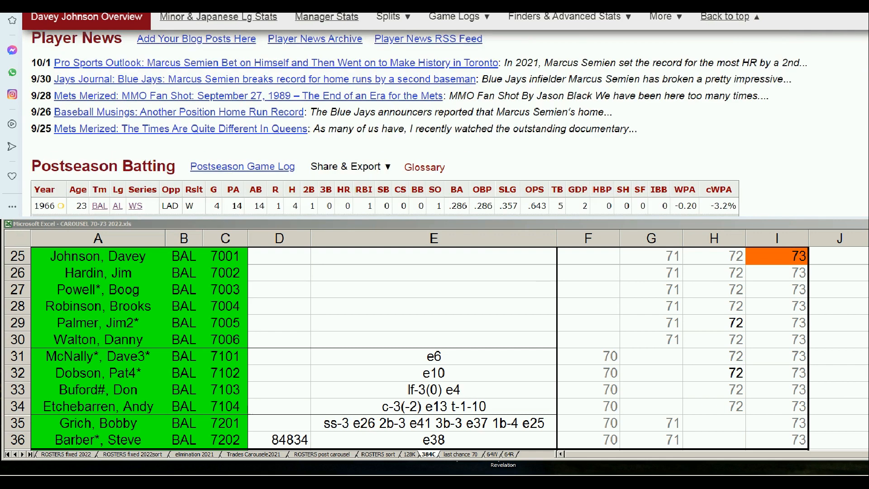
scroll(404, 122, "down", 10)
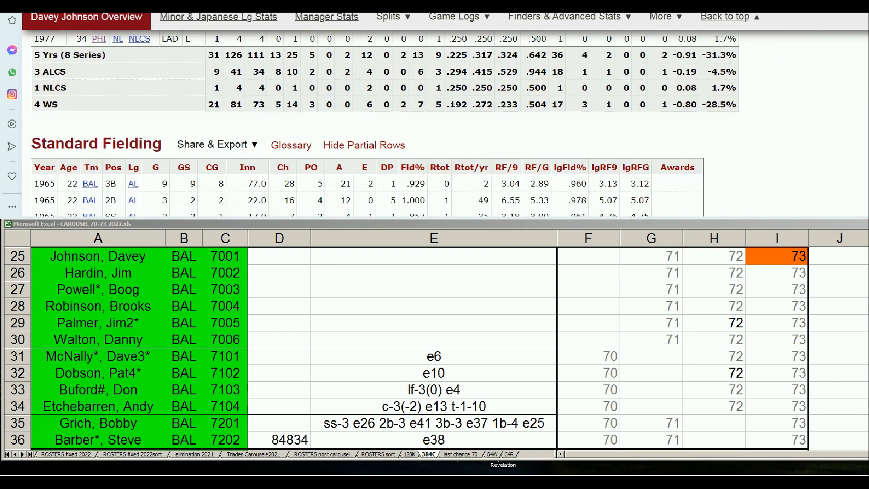
scroll(404, 122, "down", 10)
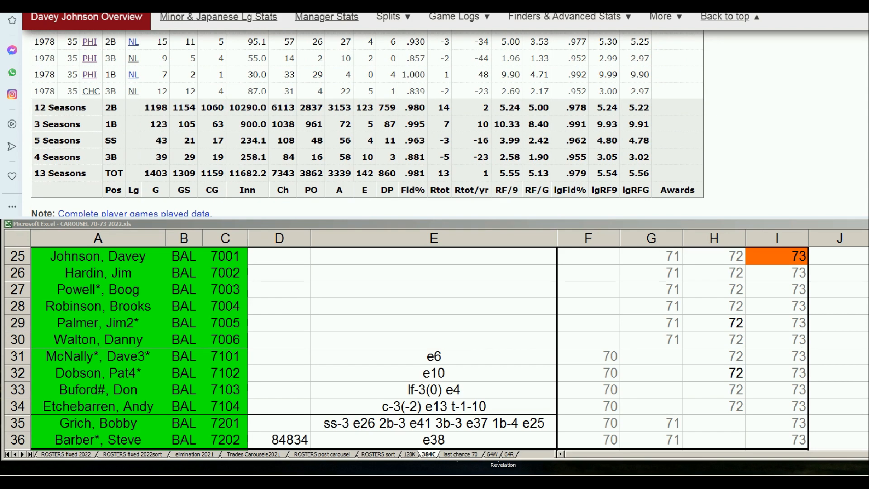
scroll(367, 122, "down", 10)
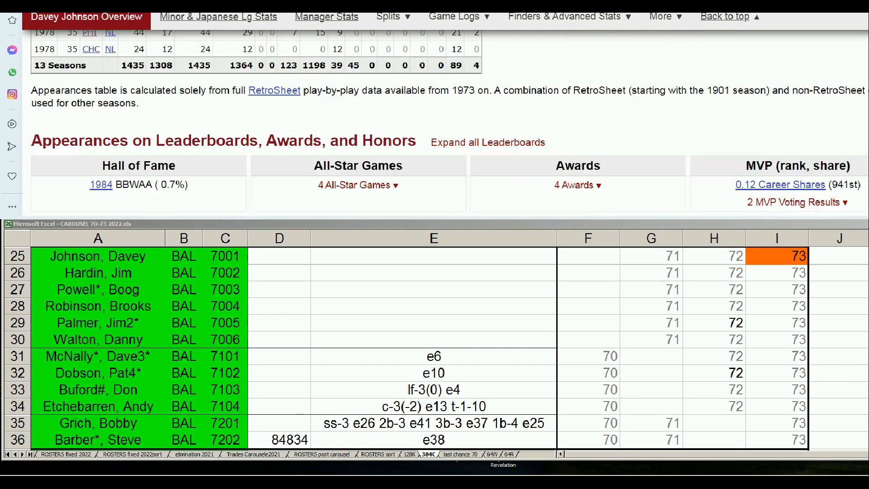
scroll(449, 122, "down", 1)
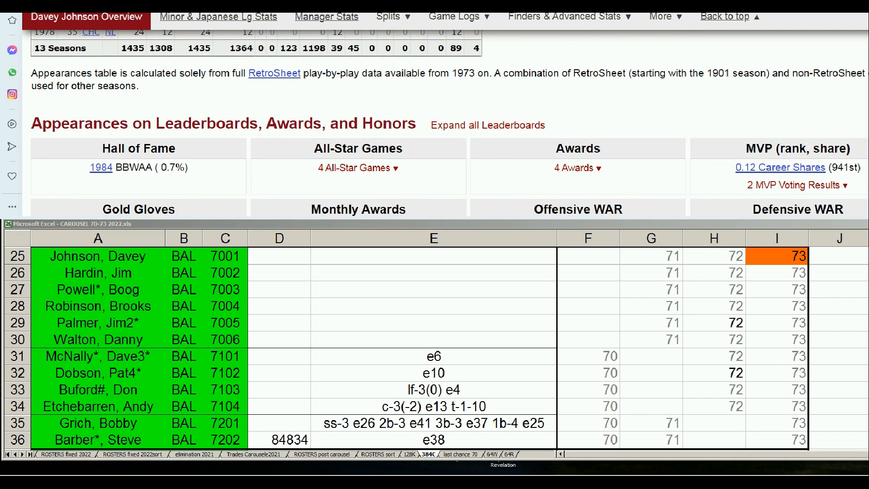
scroll(450, 123, "down", 15)
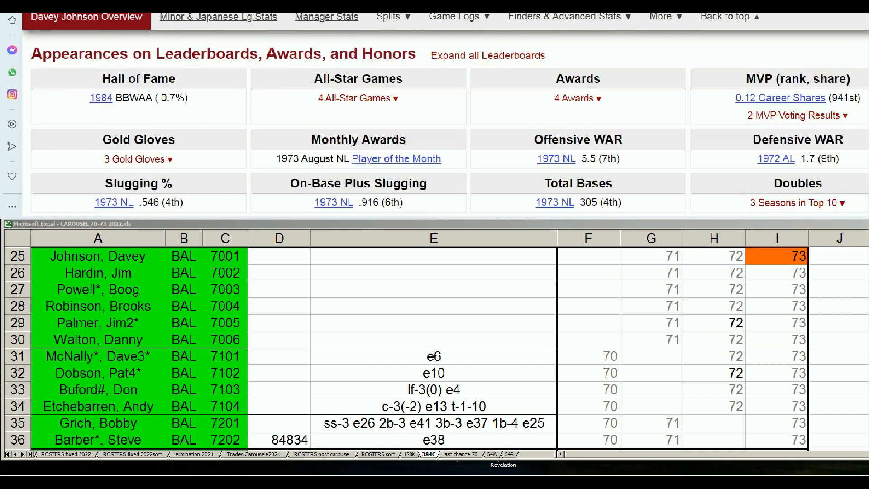
scroll(449, 123, "down", 6)
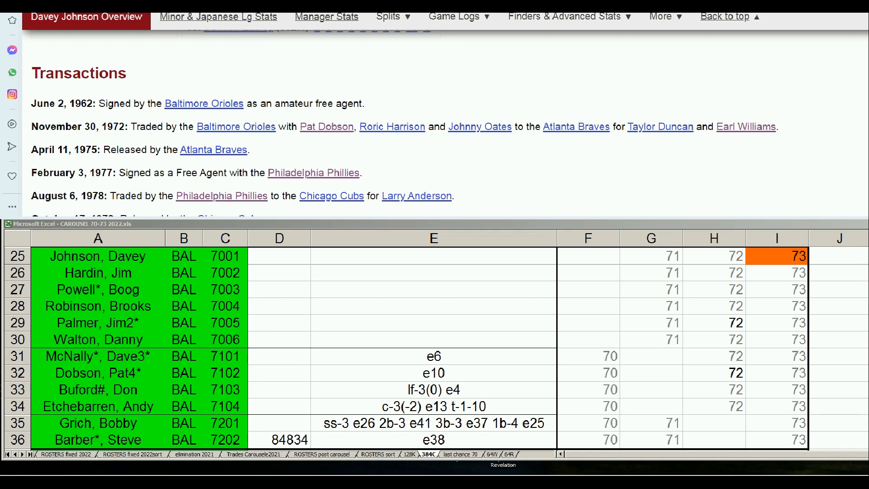
scroll(445, 115, "up", 20)
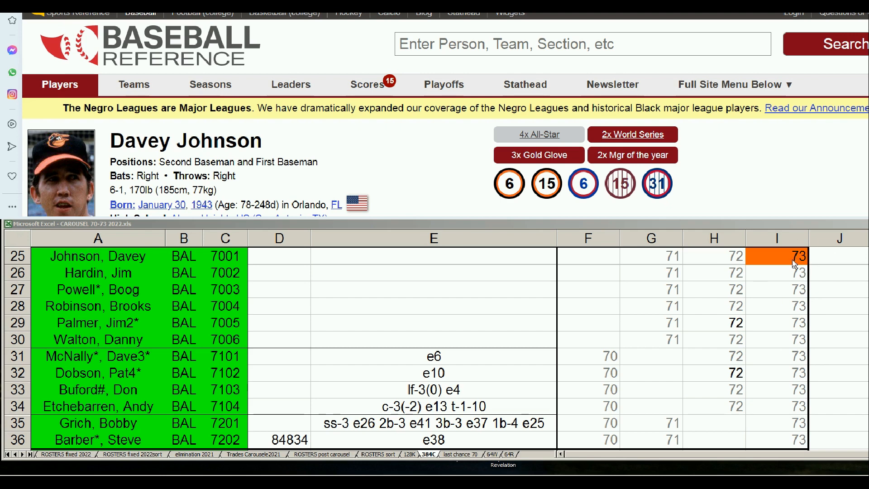
Point out the BAL block's black 72 cells H29 and H32, and the BOS block's black 73 in I40 and orange 73 in I44
left_click(735, 323)
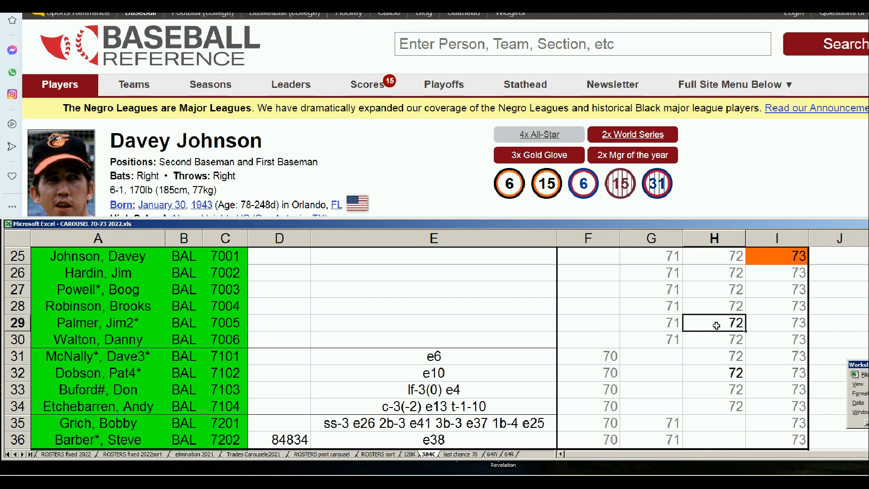
left_click(721, 373)
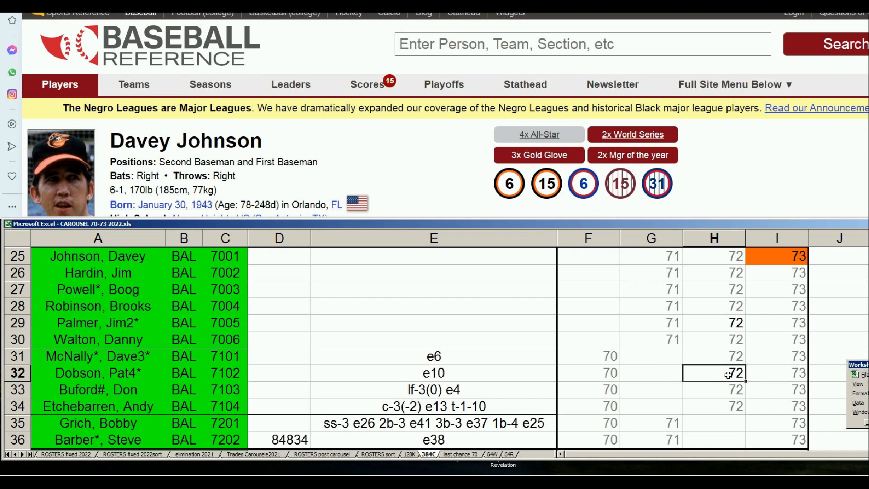
left_click(494, 320)
key("Page_Down")
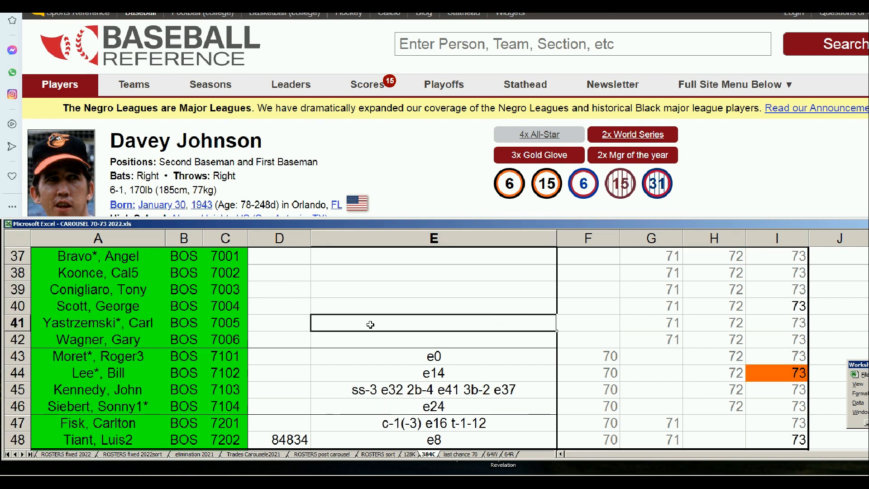
left_click(799, 305)
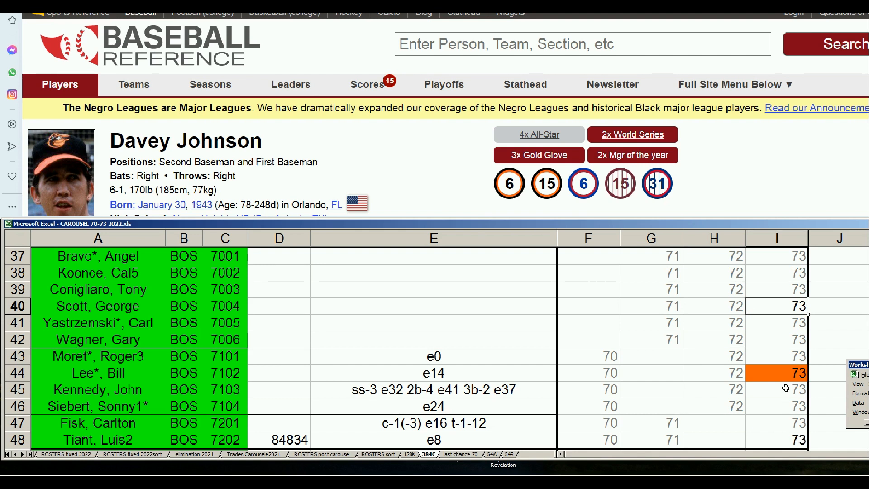
left_click(792, 373)
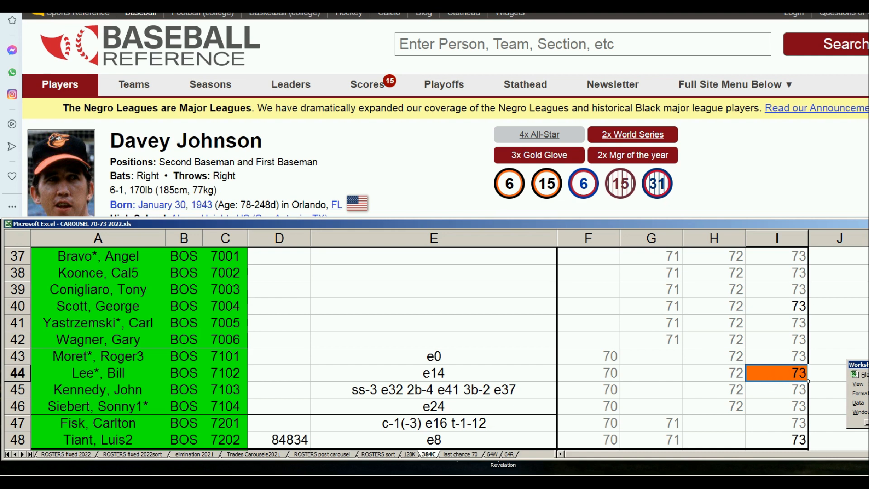
Search Baseball Reference for "bill lee" and open the page of the major league player active 1969-1982
left_click(740, 49)
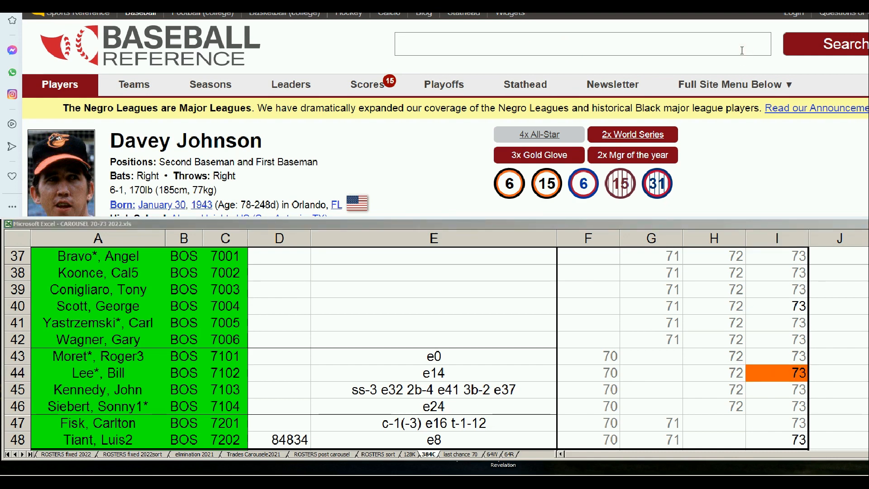
type("bill lee")
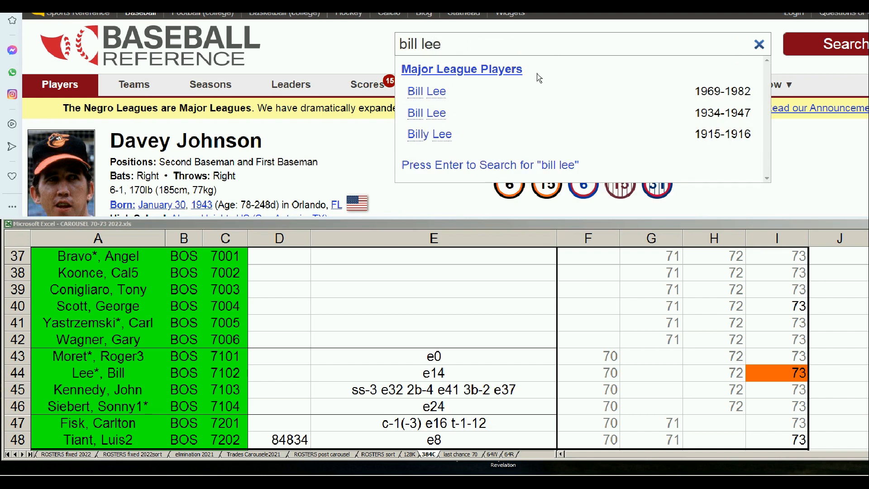
left_click(443, 92)
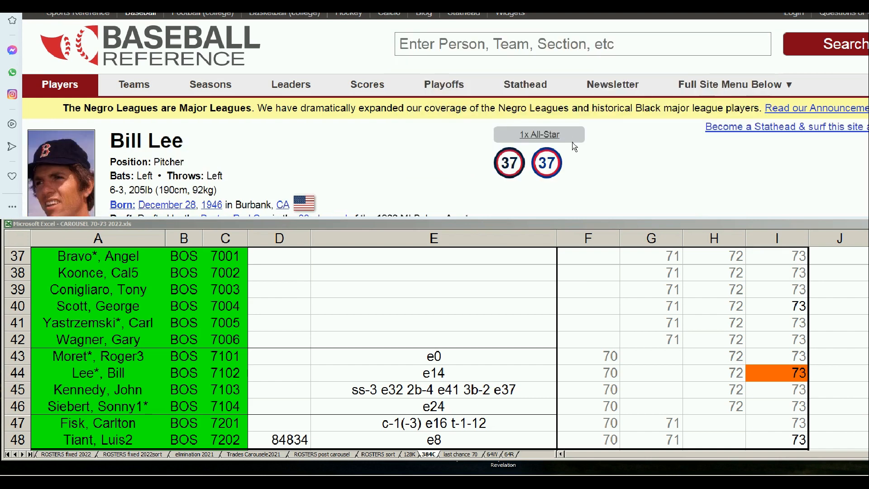
Examine Bill Lee's Standard Pitching table around the 1973 season and through his remaining years
scroll(584, 144, "down", 10)
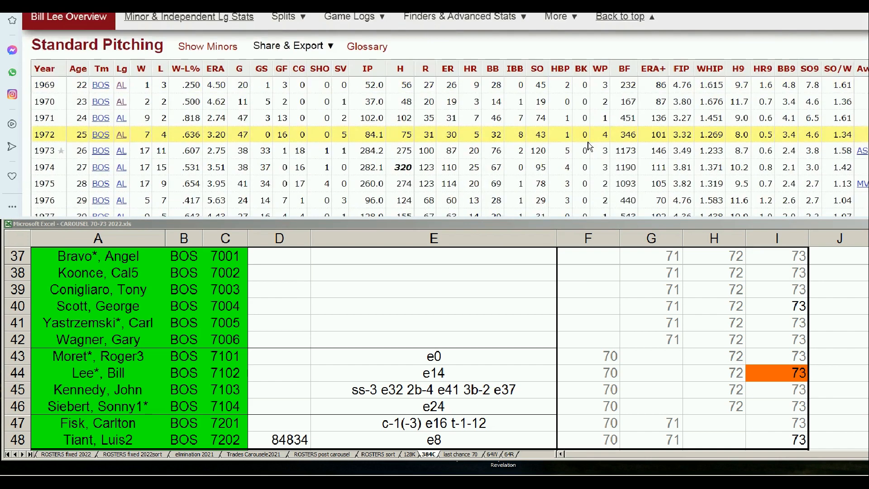
scroll(588, 146, "down", 1)
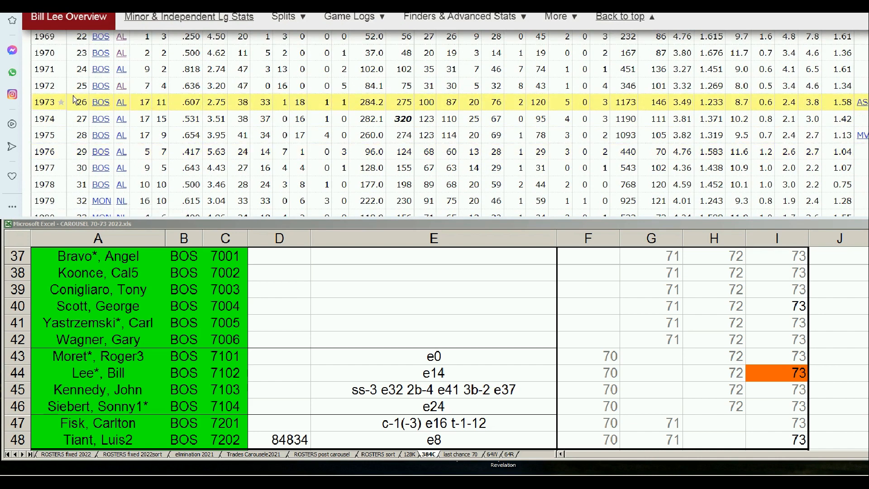
scroll(68, 113, "down", 3)
scroll(66, 128, "up", 3)
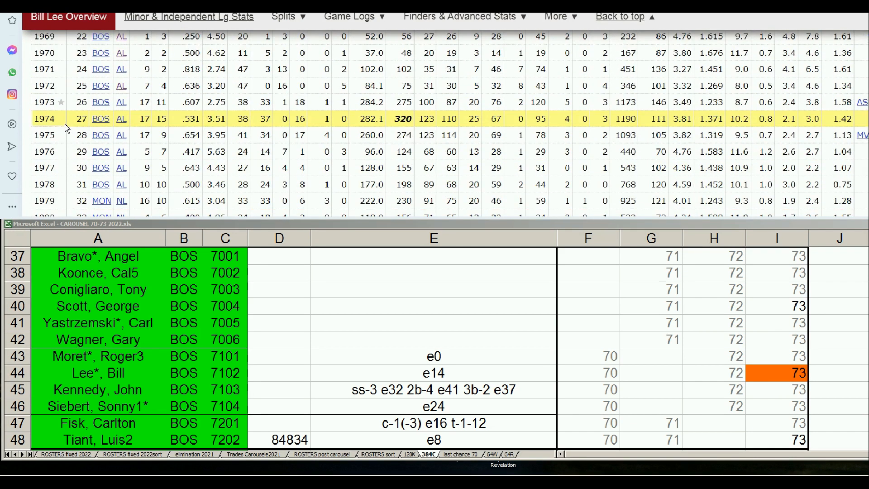
scroll(61, 105, "up", 2)
scroll(66, 103, "down", 3)
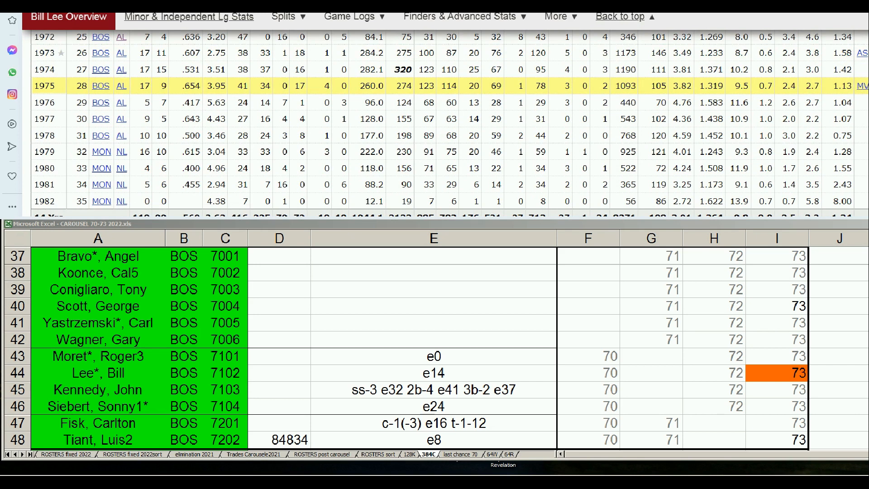
scroll(320, 86, "up", 3)
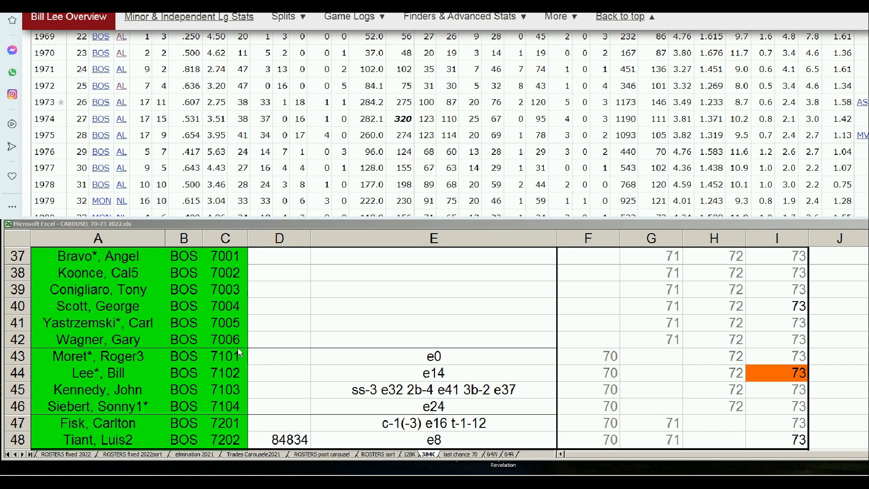
Show the BUR block in rows 49 to 60 and compare black cells I55 and H58 with blank cells G55:G58
left_click(223, 317)
left_click(223, 317)
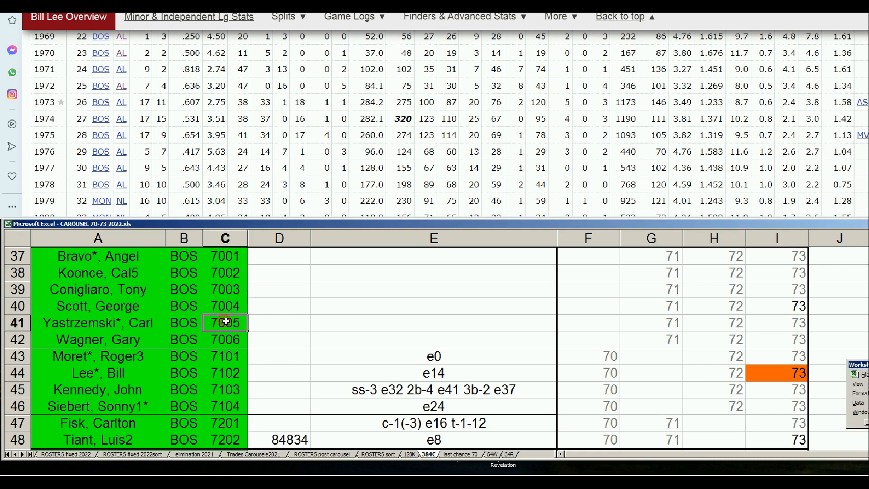
key("Page_Down")
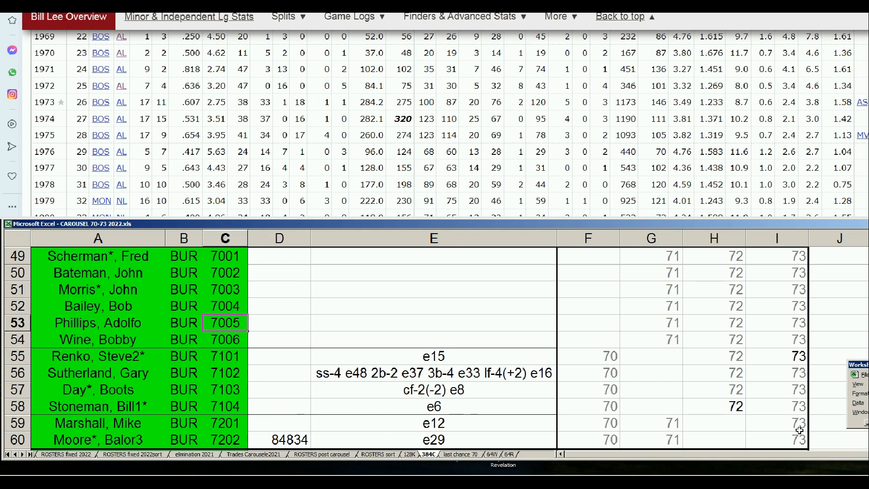
left_click(786, 360)
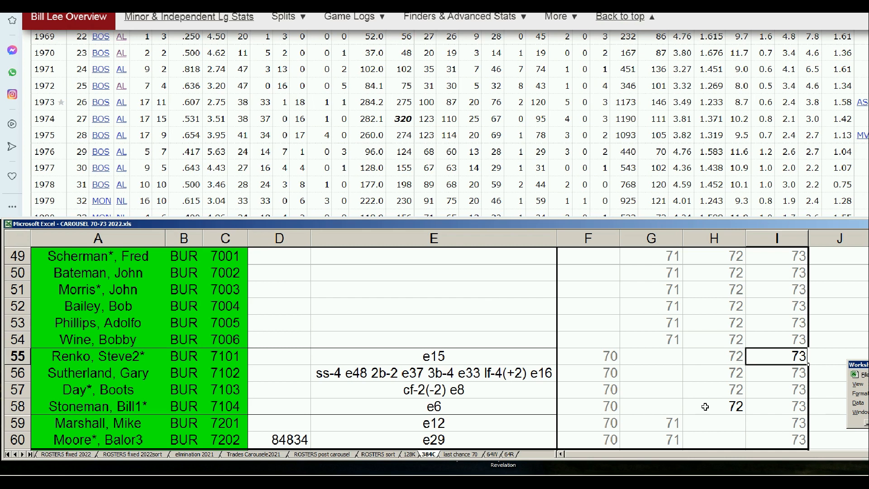
left_click(737, 406)
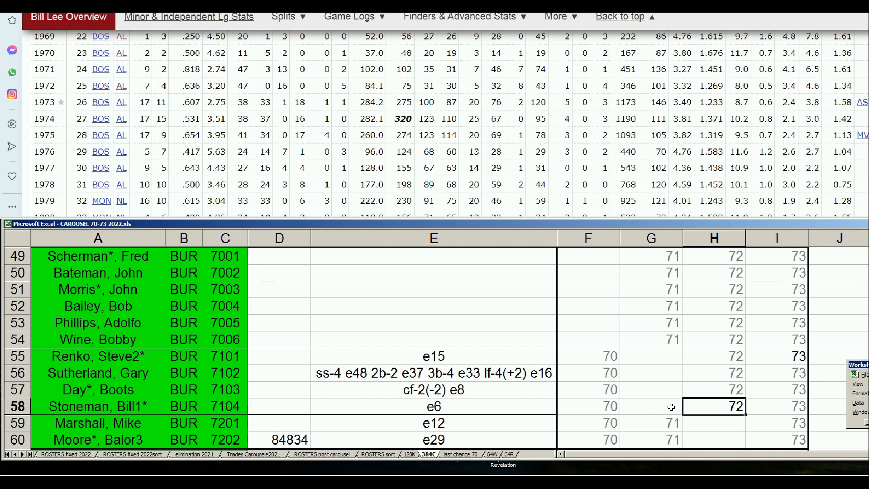
left_click_drag(667, 358, 668, 410)
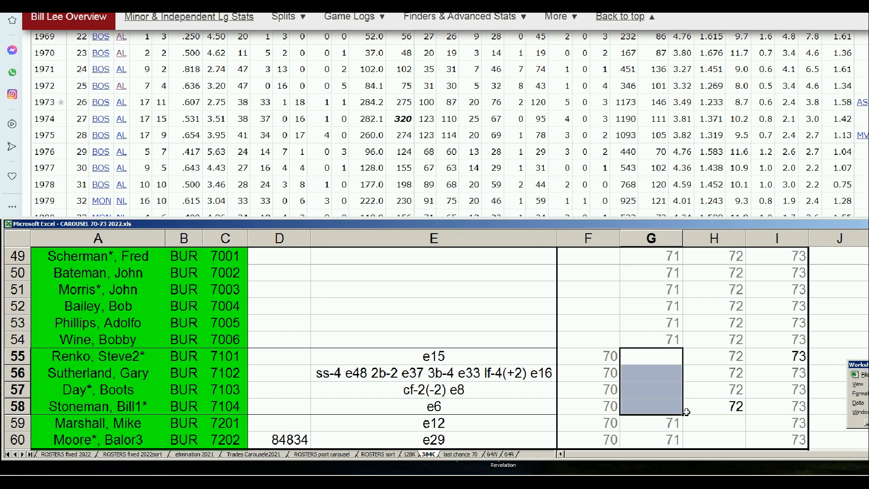
left_click(739, 405)
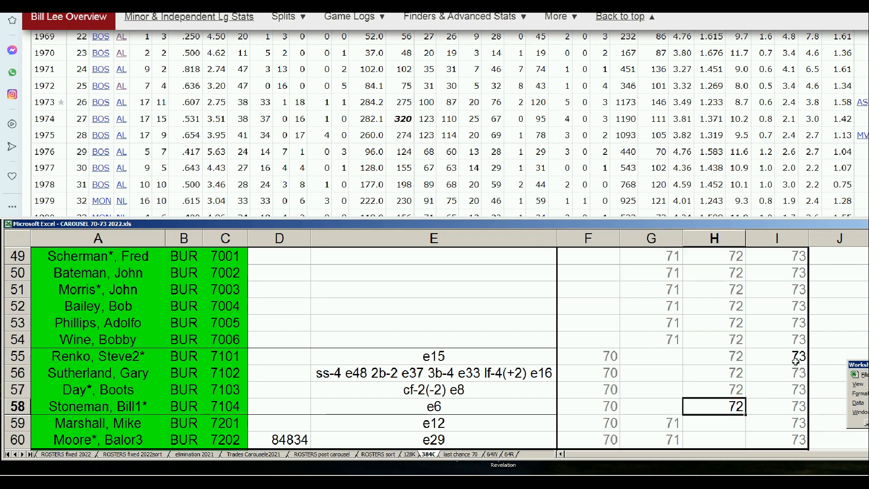
Point out the blank 1970 cells F49:F54 for the BUR players 7001 to 7006 and compare them with their 73 cells
left_click(500, 356)
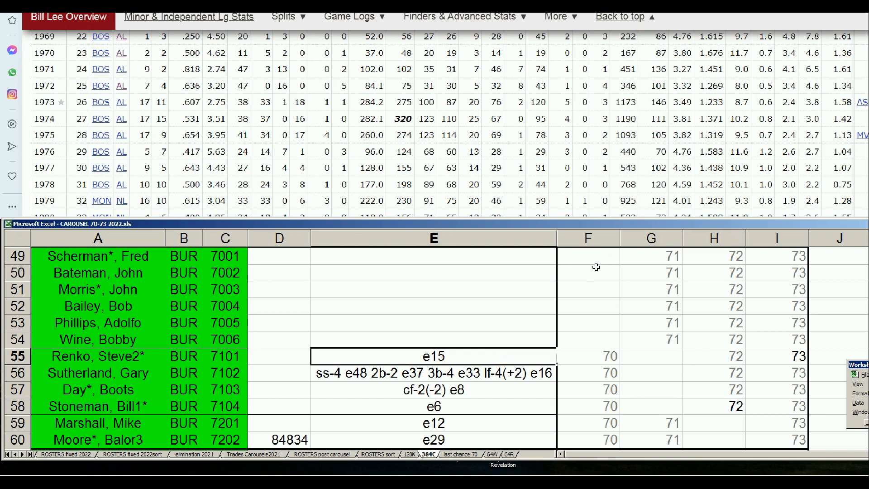
left_click_drag(598, 255, 605, 337)
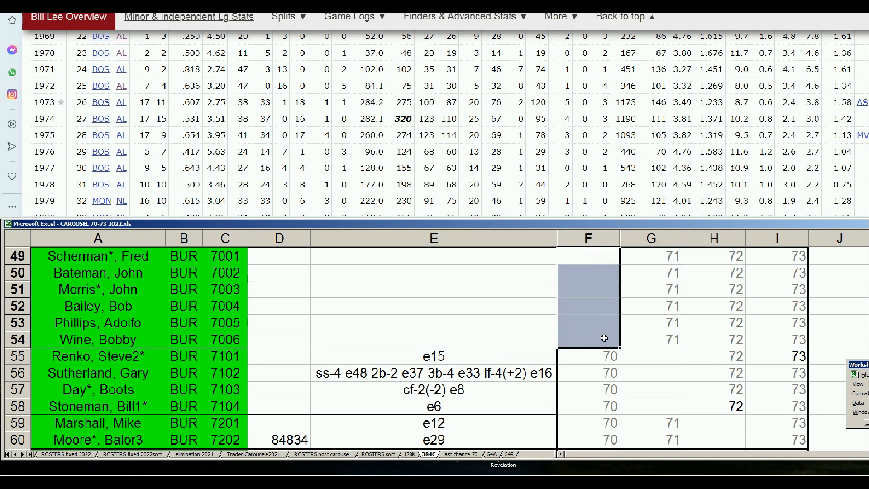
left_click_drag(772, 264, 795, 333)
left_click(598, 260)
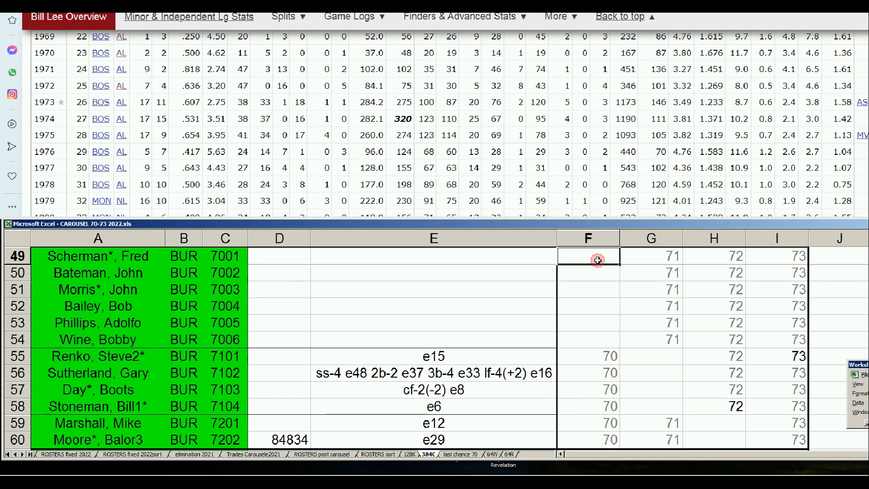
left_click(582, 300)
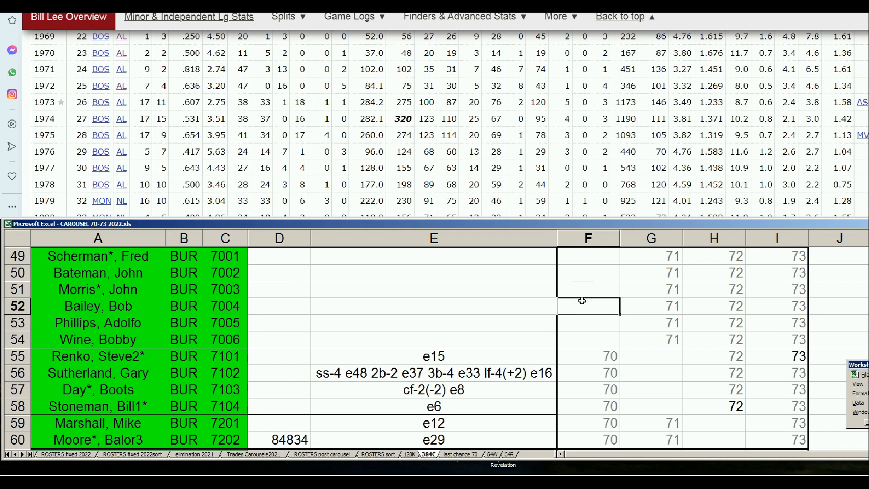
Show the CAL team's block in rows 61 to 72 and point out the black 71 cell G61
key("Page_Down")
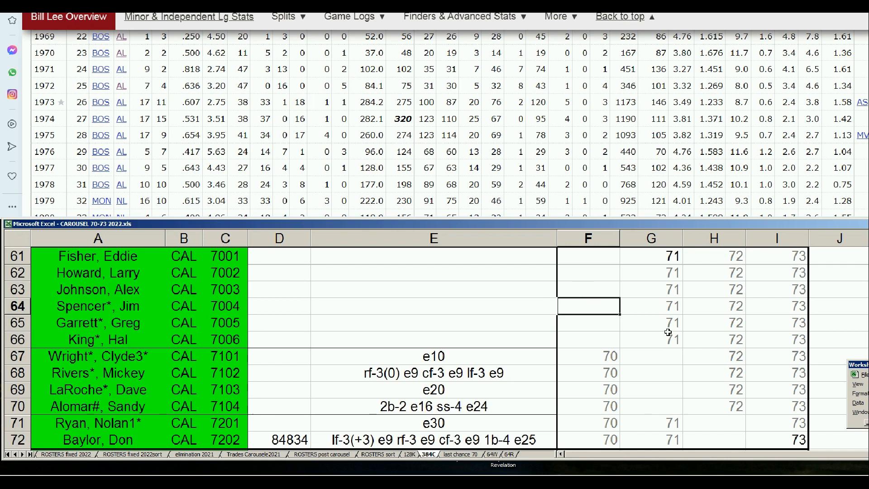
left_click(663, 258)
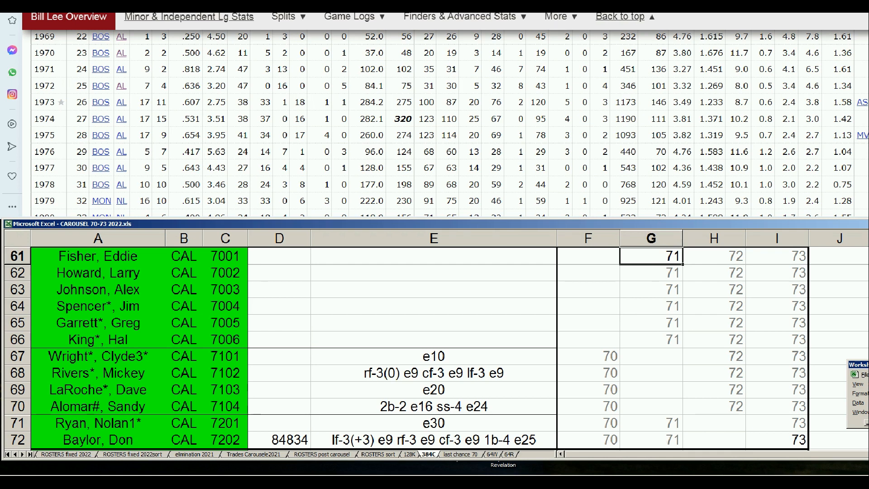
Look up Don Baylor on Baseball Reference and examine his batting seasons around 1973
left_click(629, 17)
left_click(630, 44)
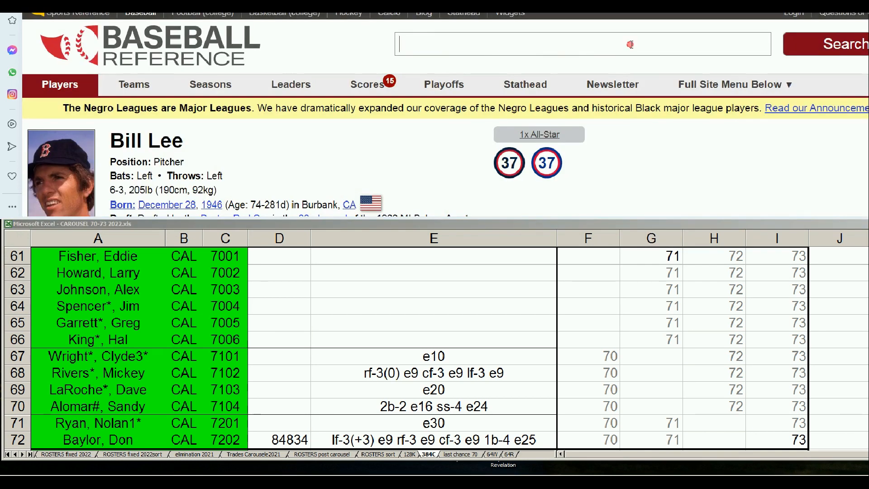
type("baylor")
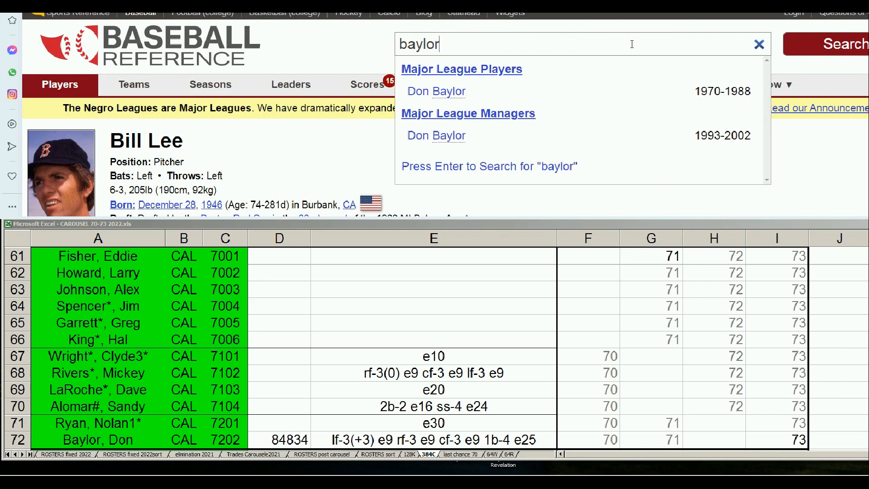
left_click(457, 92)
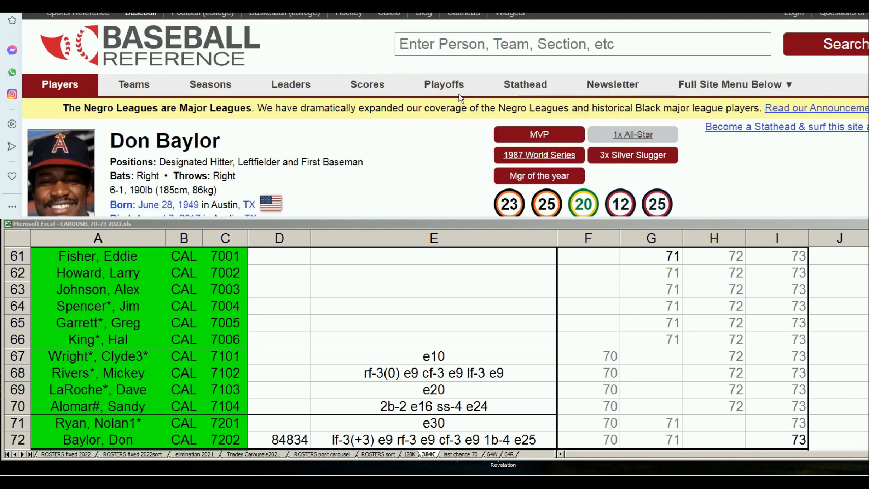
scroll(442, 136, "down", 3)
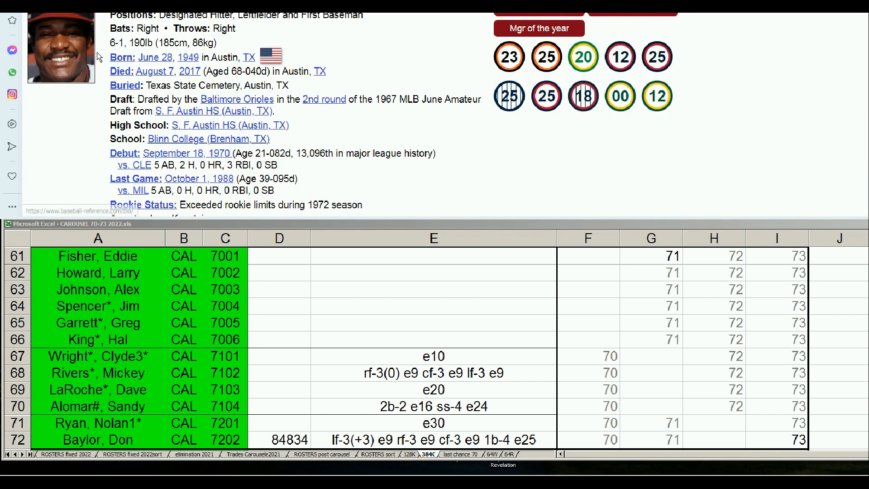
scroll(587, 135, "down", 10)
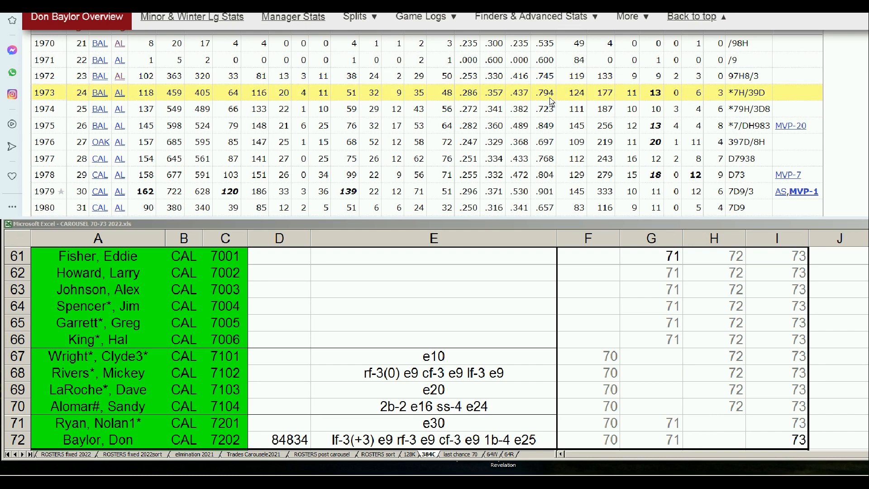
Show the CHC block in rows 73 to 84 and point out Billy Williams in A77 with the orange 72 cell
left_click(429, 317)
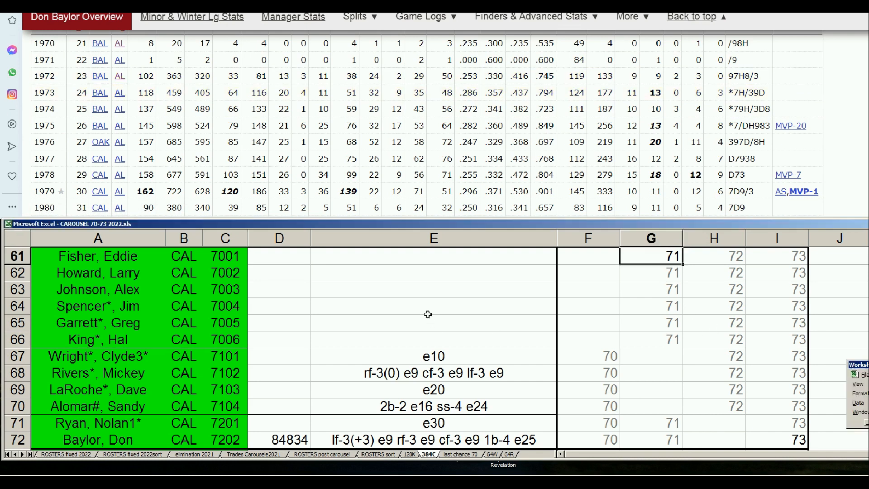
left_click(430, 312)
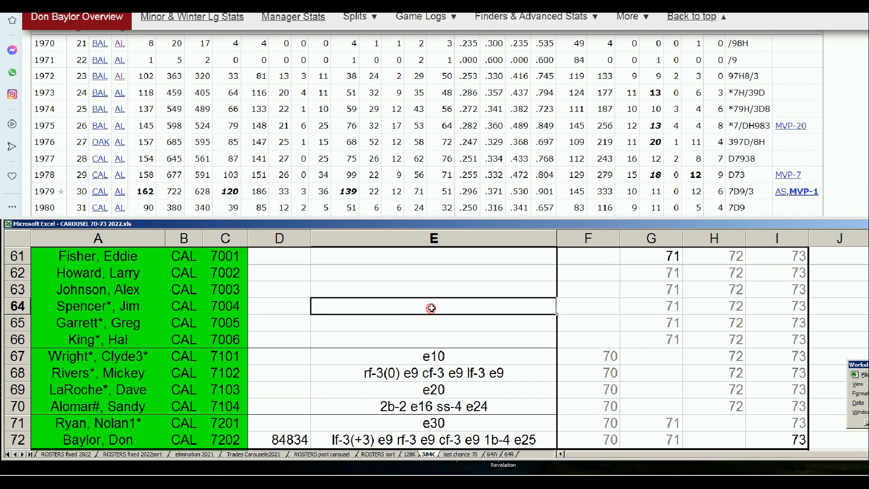
key("Page_Down")
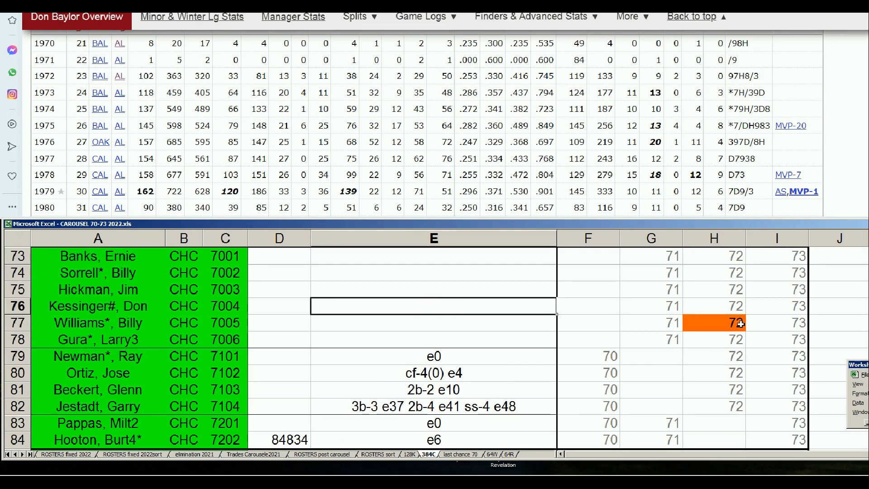
left_click(136, 325)
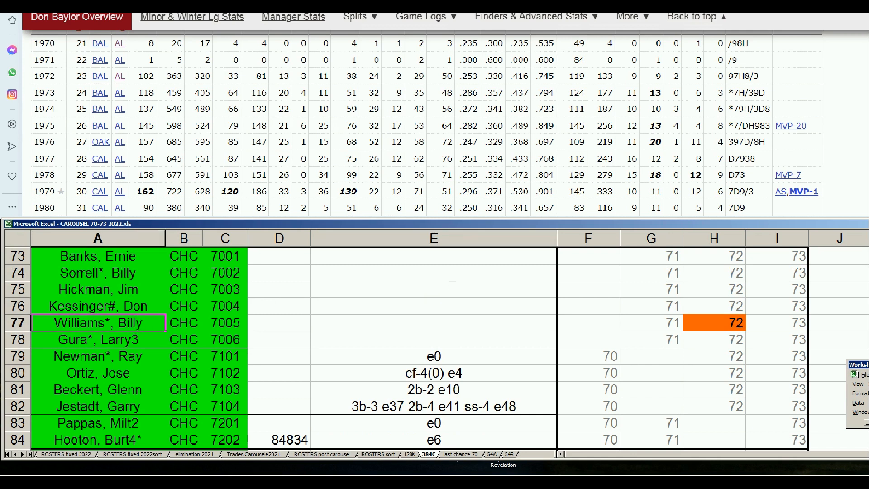
Look up Billy Williams on Baseball Reference and compare his seasons around 1972 with the orange cell H77 and blank cell F77
left_click(695, 17)
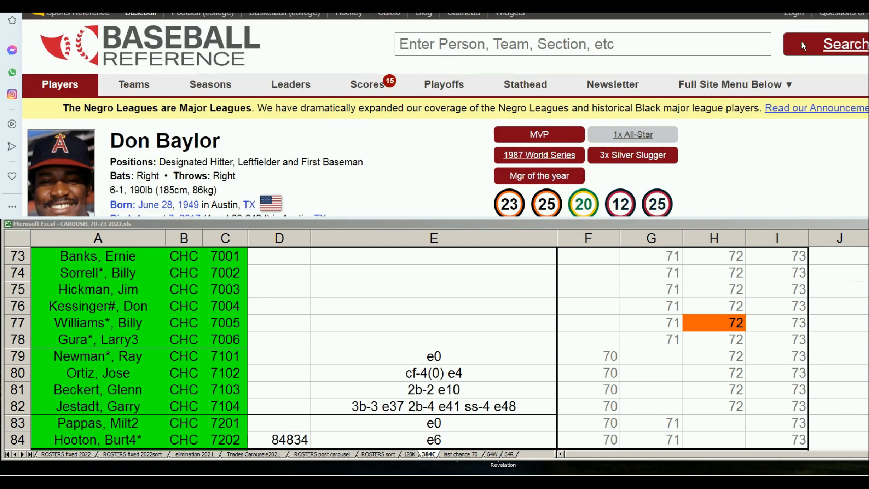
left_click(708, 45)
type("billy")
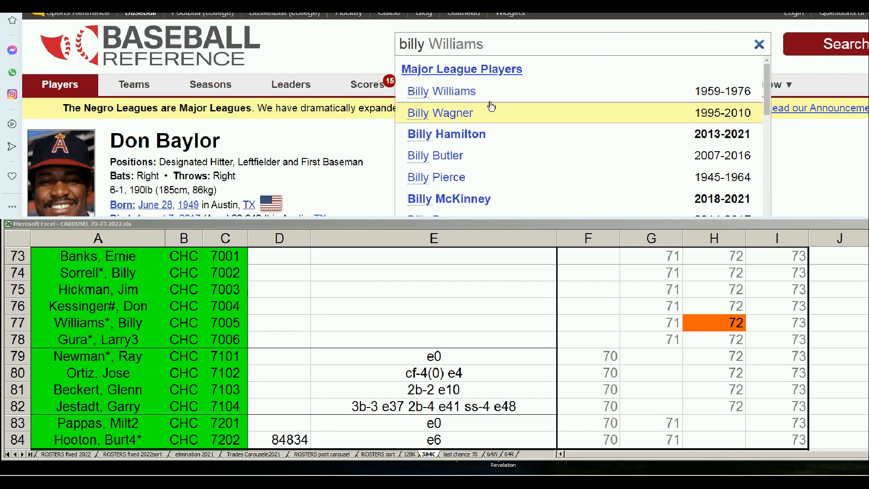
left_click(473, 94)
scroll(588, 149, "down", 10)
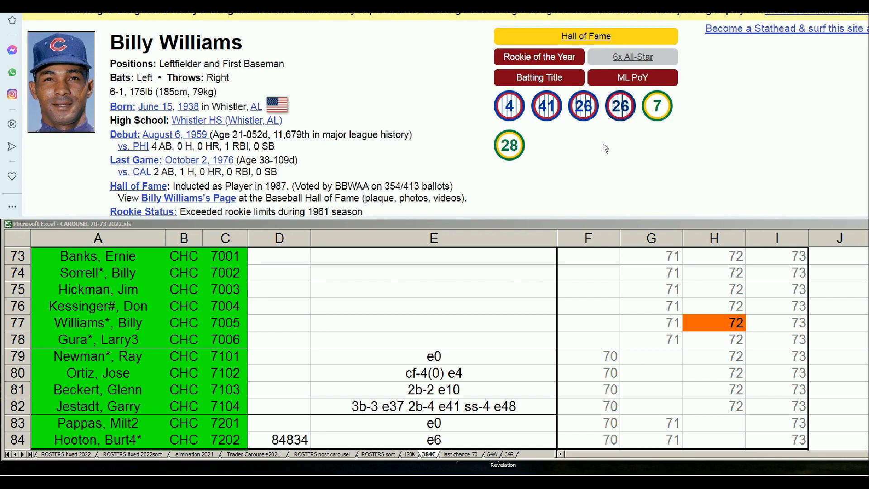
scroll(616, 148, "down", 5)
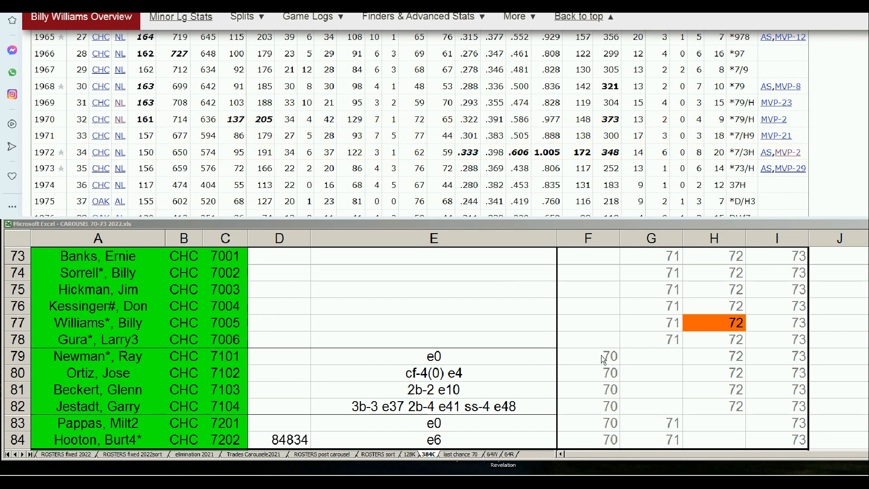
left_click(721, 328)
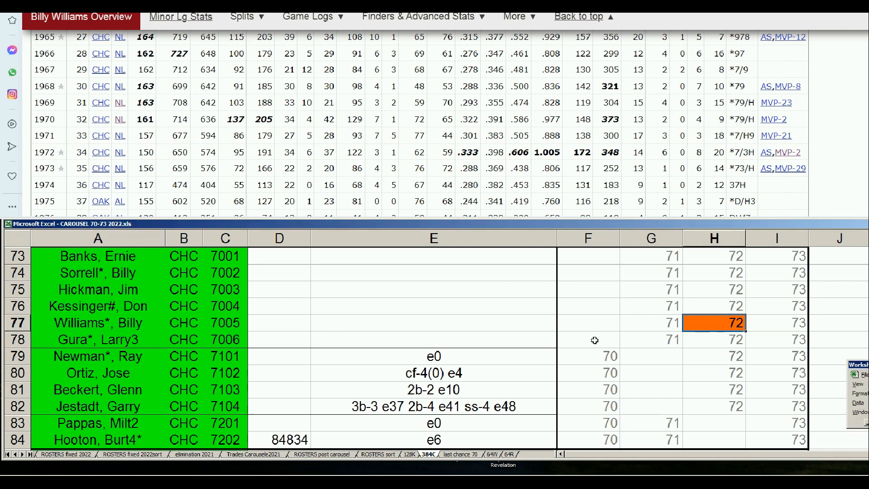
left_click(601, 323)
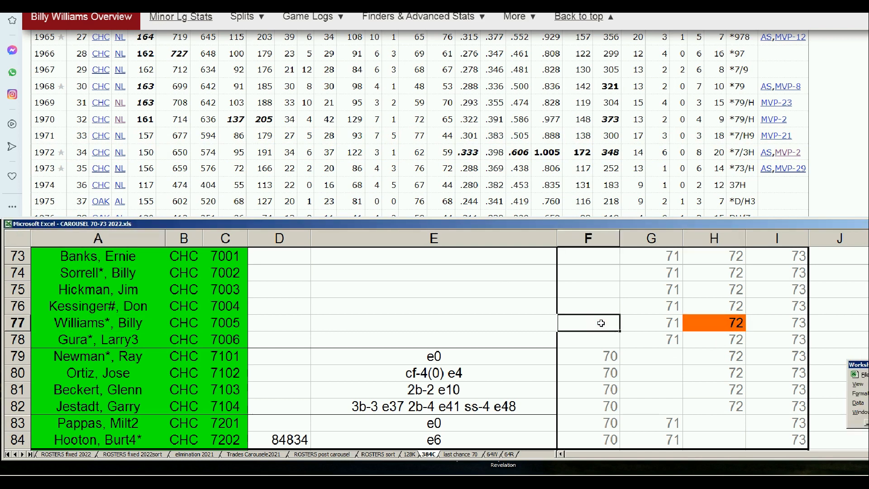
Show the CHW block in rows 85 to 96 and point out the black cells I88, G89 and G90
key("Page_Down")
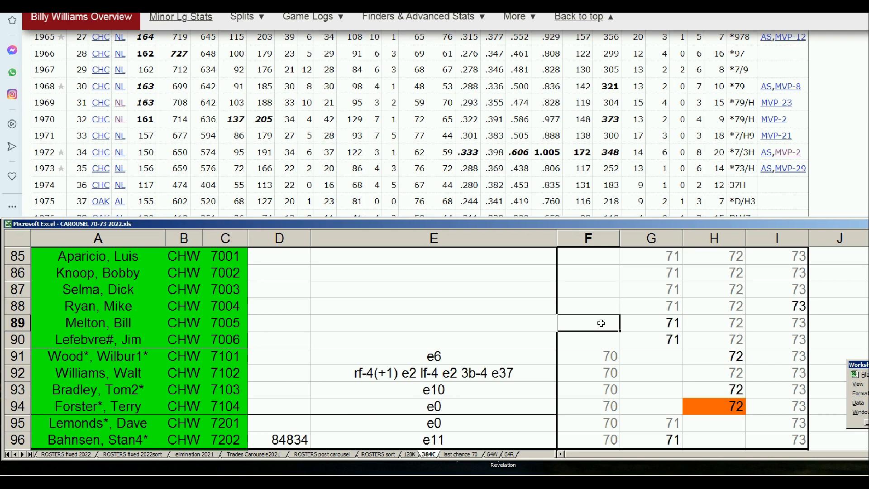
left_click(675, 290)
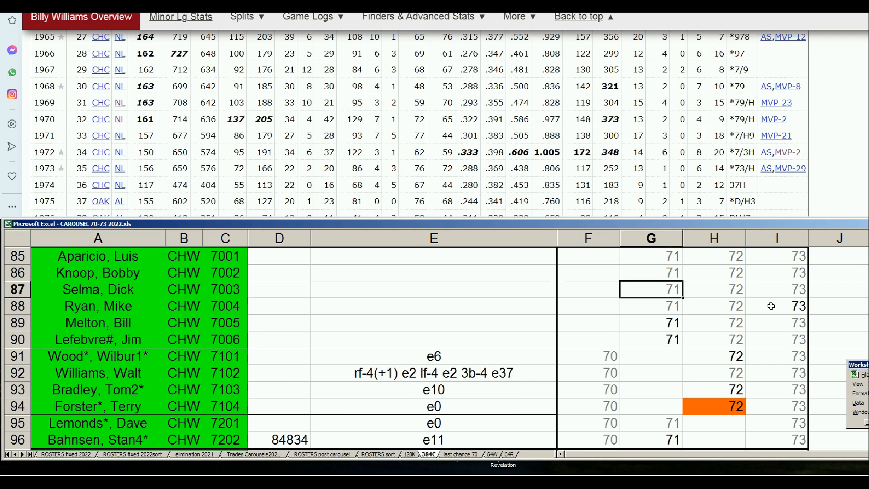
left_click(796, 306)
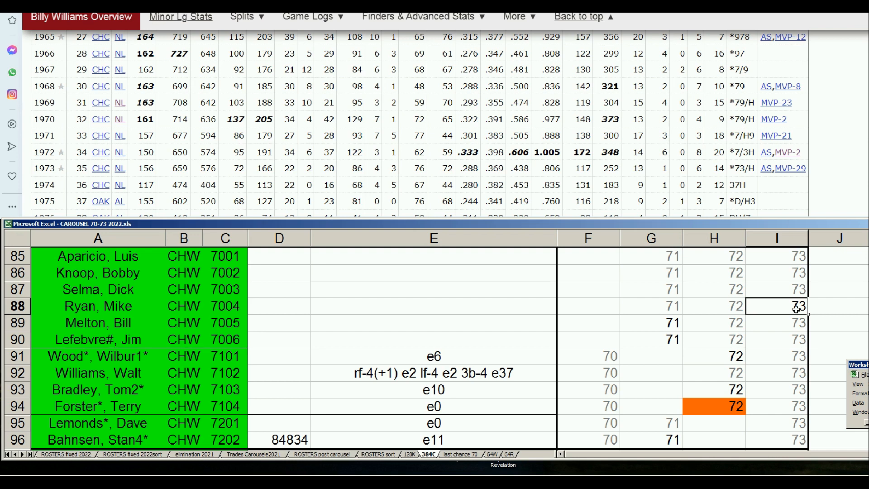
left_click(673, 323)
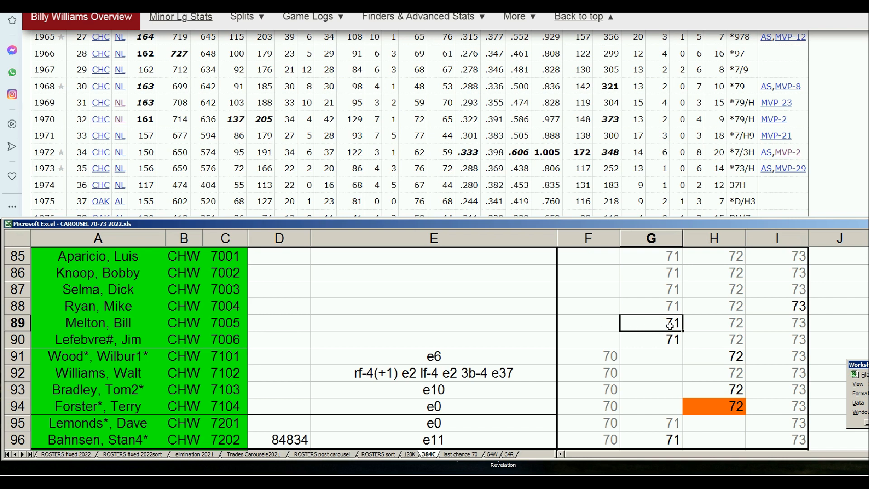
left_click(658, 342)
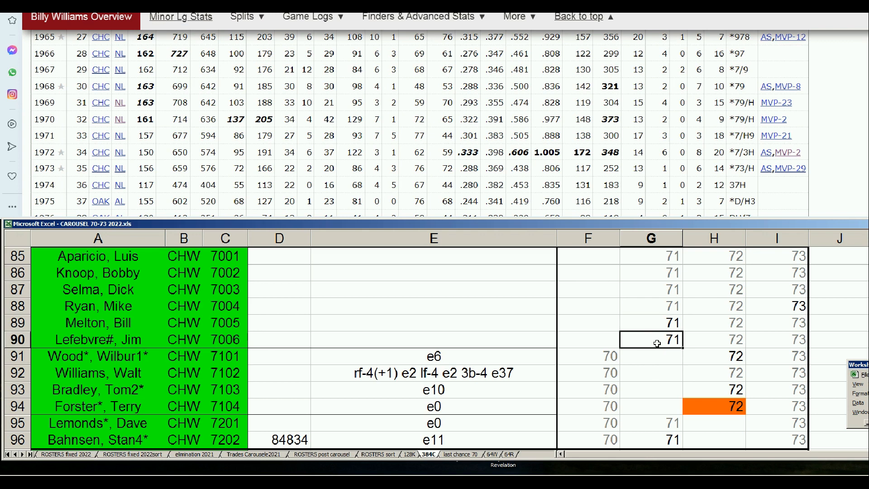
Point out the marked 72 cells H91, H93 and orange H94 for the CHW pitchers
left_click(735, 356)
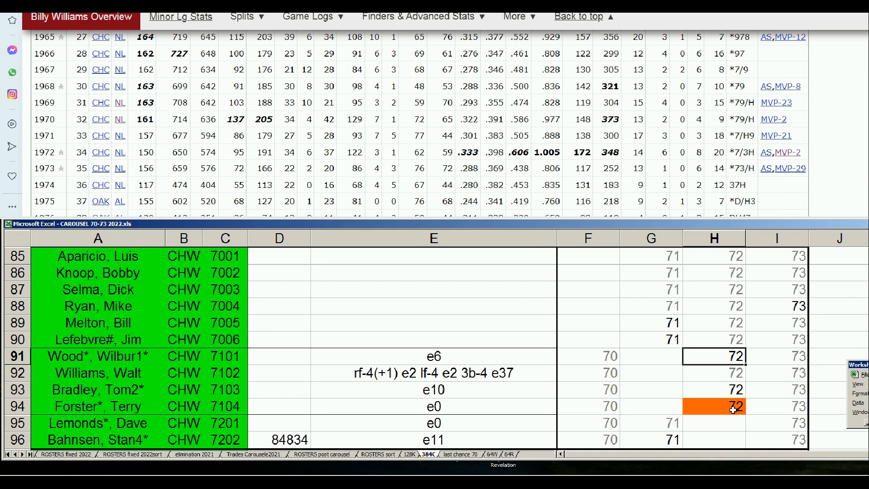
left_click(737, 389)
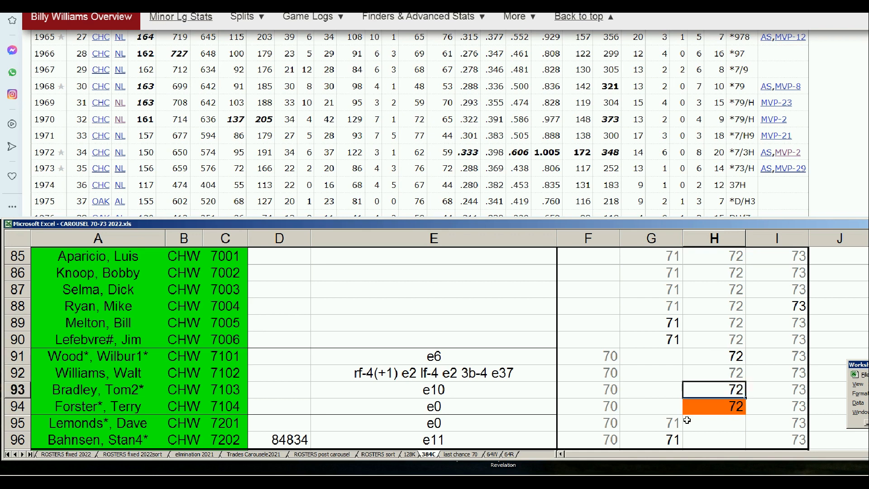
left_click(720, 409)
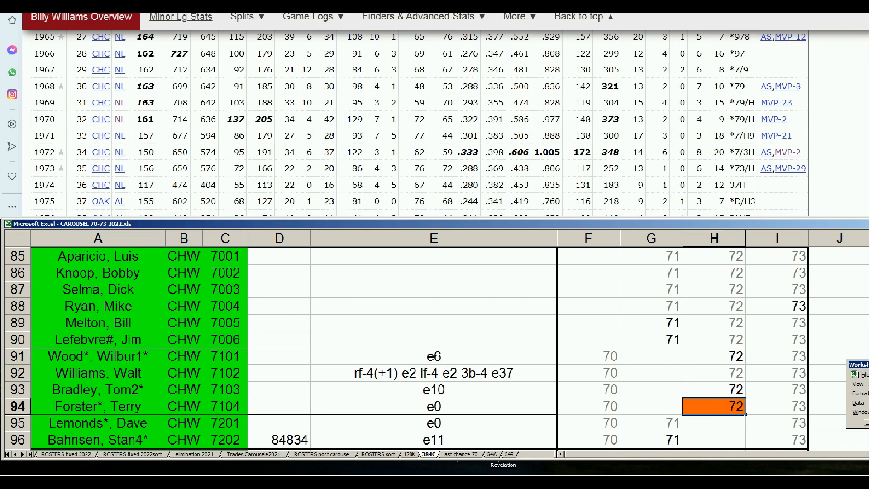
Look up Terry Forster on Baseball Reference and compare his Standard Pitching seasons around 1972 with the orange cell H94
left_click_drag(868, 54, 868, 20)
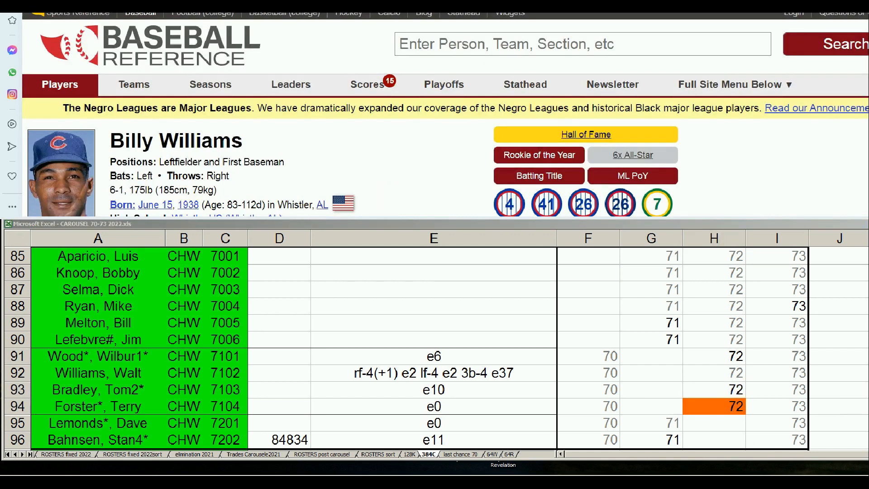
left_click(740, 39)
type("forster")
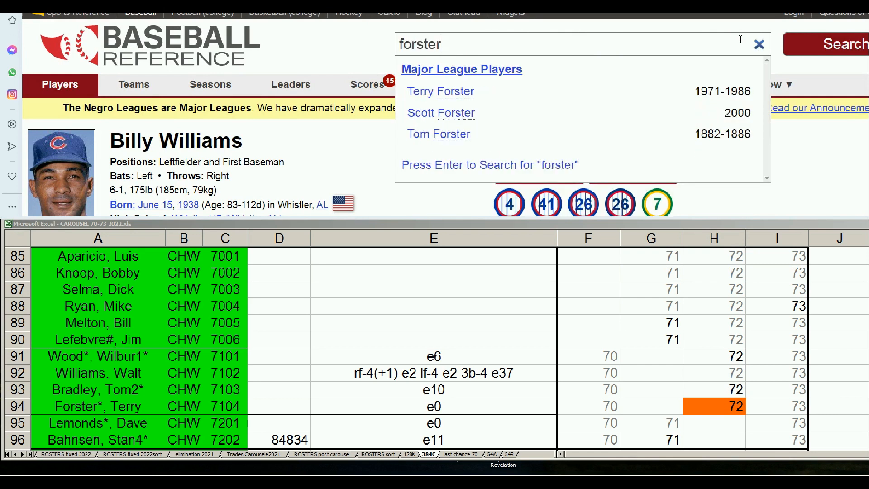
left_click(454, 90)
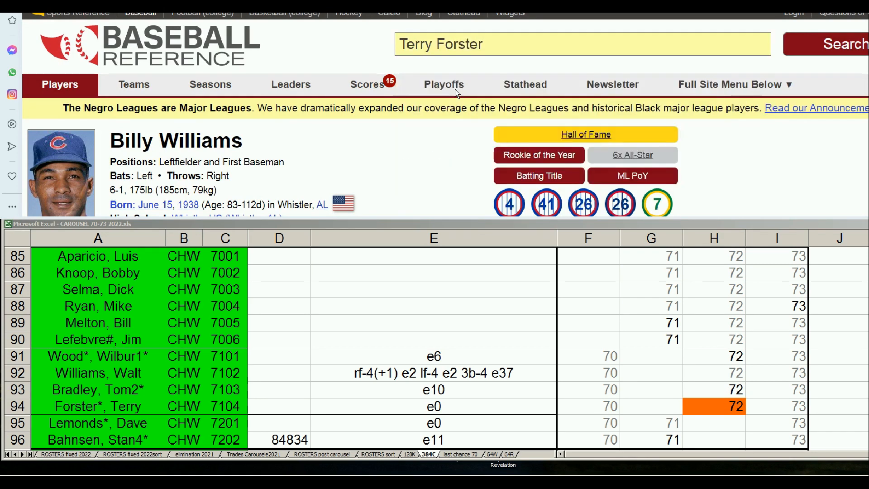
scroll(532, 129, "down", 8)
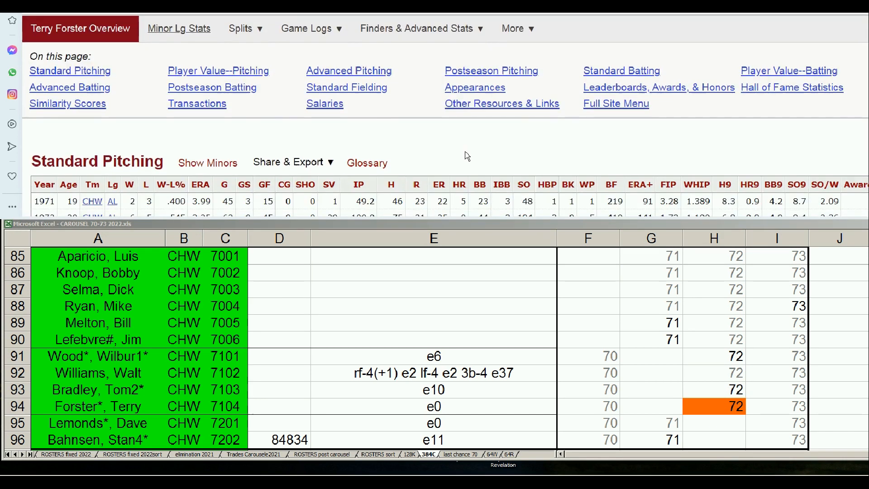
mouse_move(203, 76)
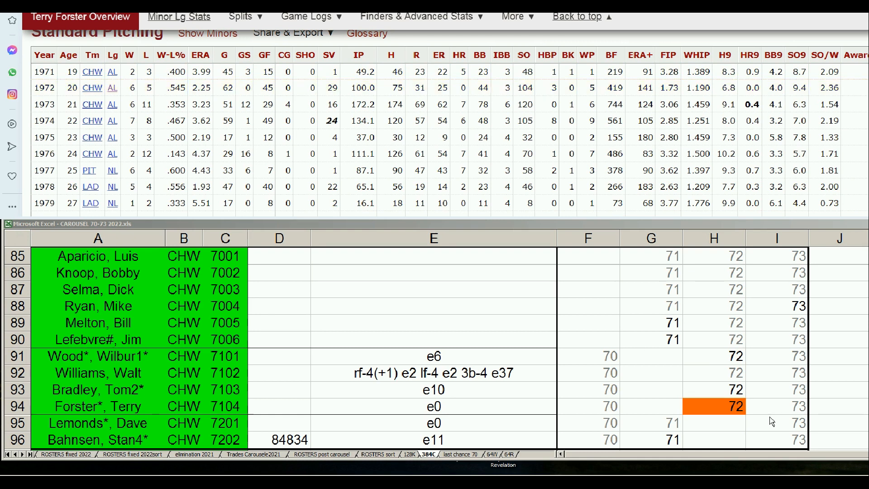
left_click(728, 405)
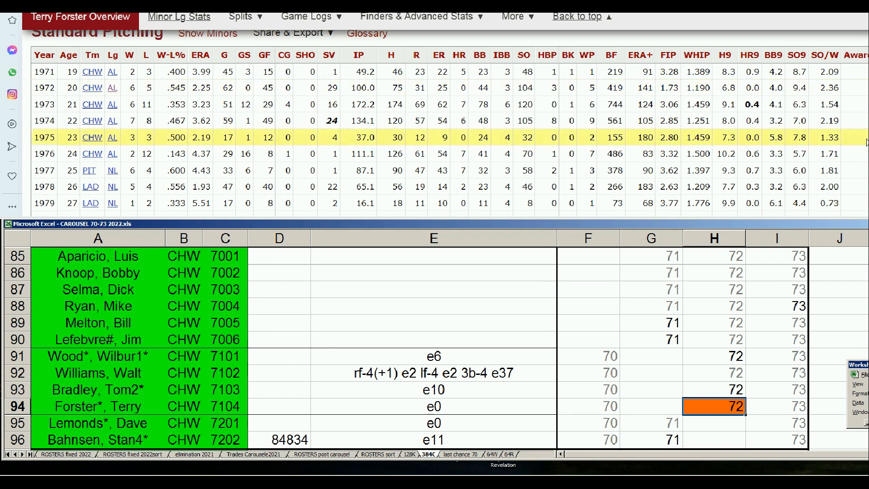
Show the CIN block in rows 97 to 108 and point out Dave Concepcion's orange 73 cell I98 and the exclamation mark beside it
left_click(460, 293)
key("Page_Down")
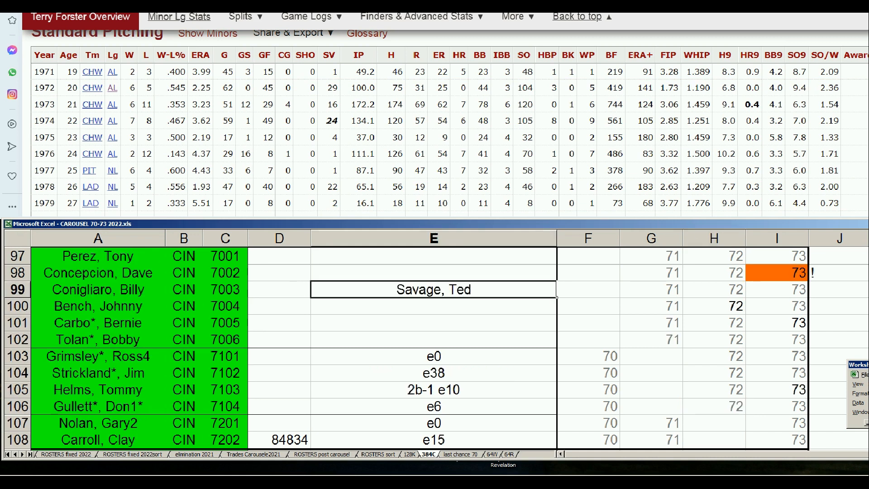
left_click_drag(868, 68, 868, 31)
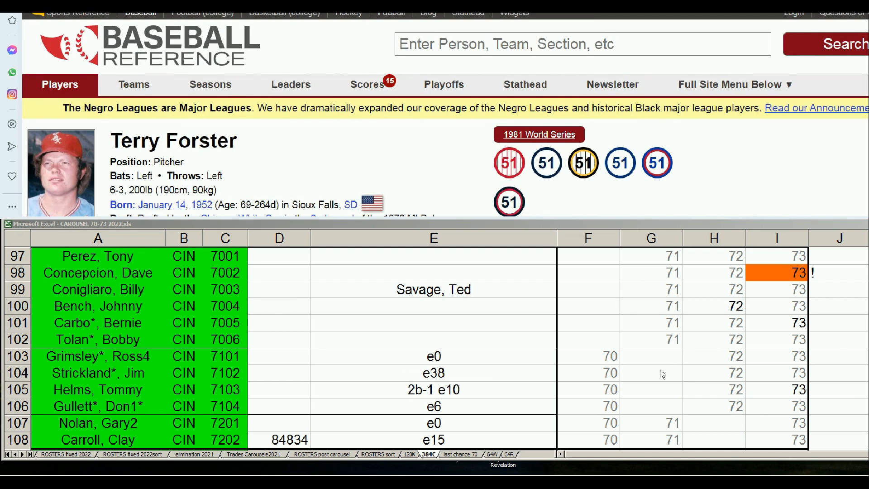
left_click(789, 272)
left_click(791, 273)
left_click(821, 272)
left_click(799, 277)
Look up Dave Concepcion on Baseball Reference and compare his Standard Batting seasons from 1970 to 1973 with the orange cell I98
left_click(526, 43)
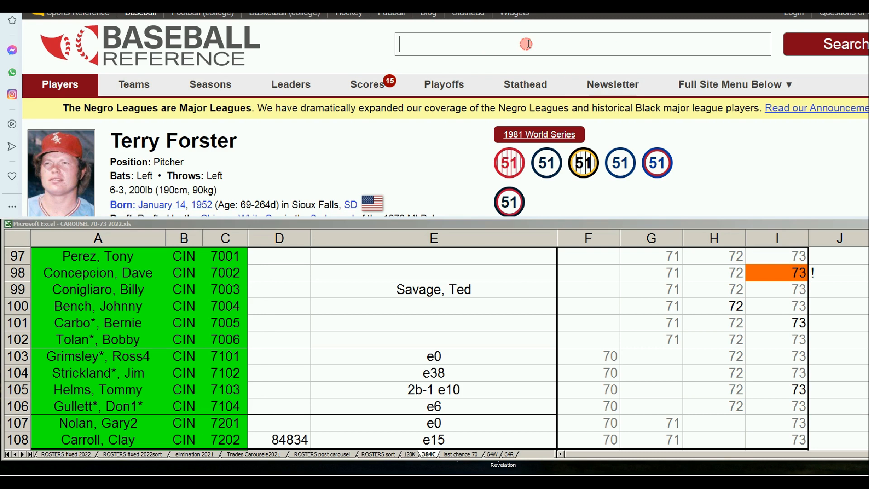
type("dave concep")
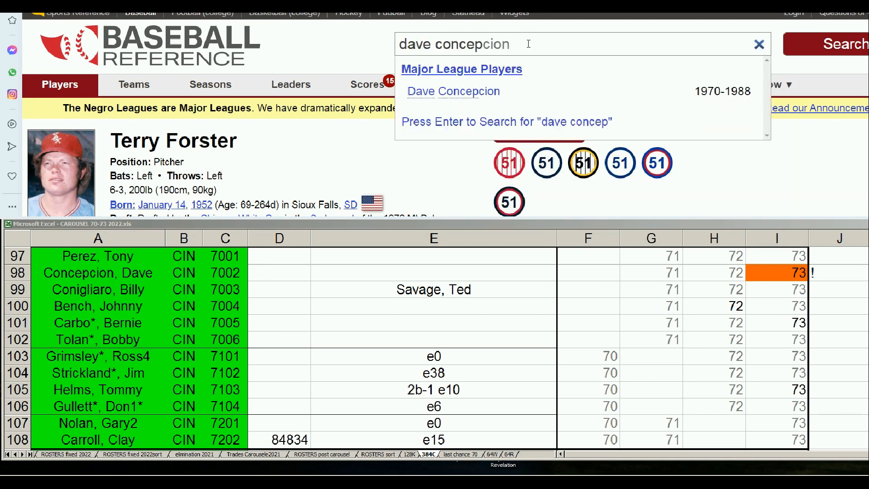
left_click(468, 90)
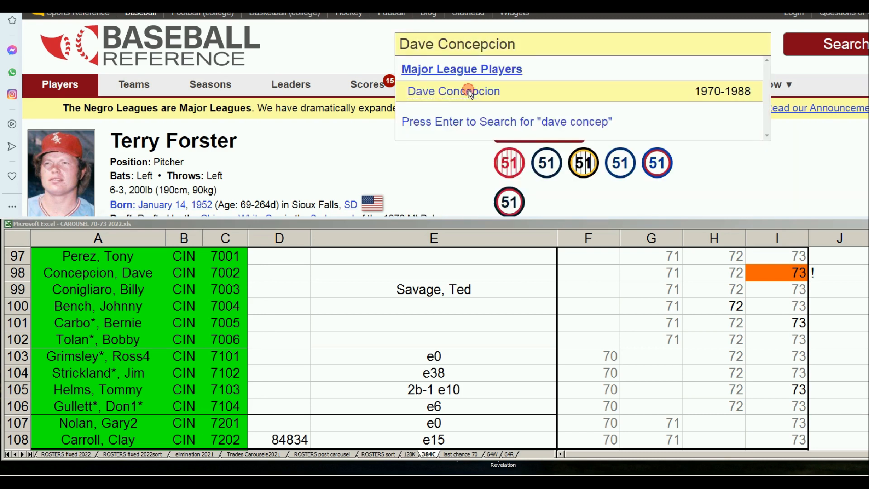
scroll(479, 102, "down", 10)
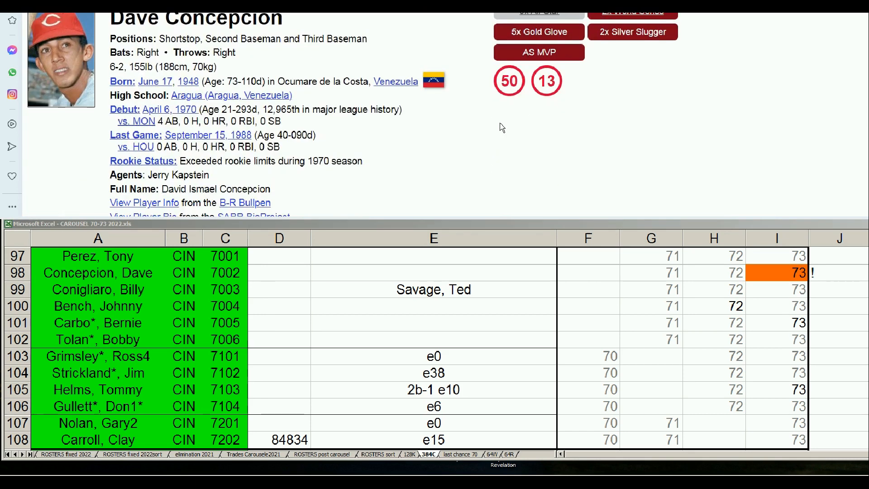
scroll(501, 128, "down", 1)
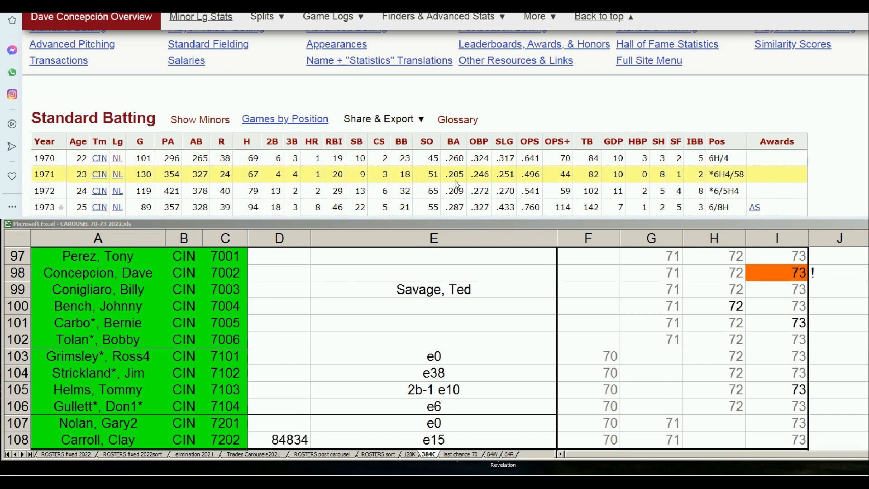
left_click(794, 273)
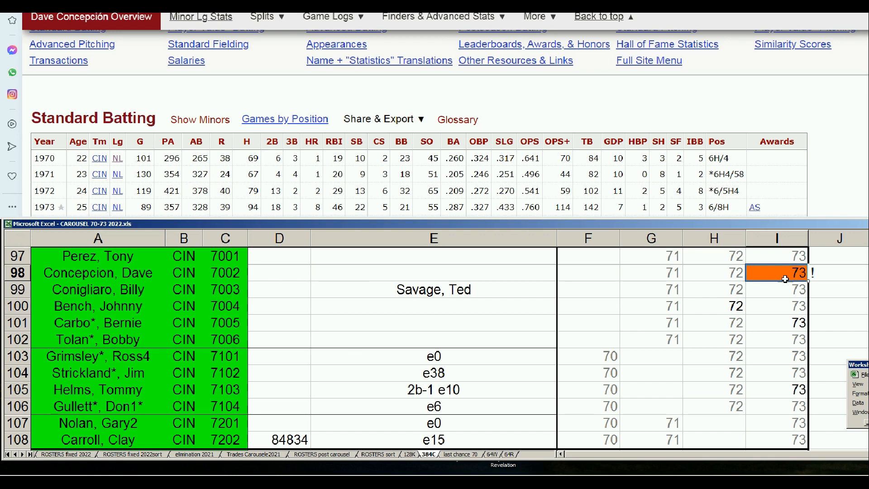
left_click(792, 290)
left_click(795, 277)
Point out Johnny Bench's black 72 cell H100 and compare it with his Standard Batting seasons on Baseball Reference
left_click(735, 308)
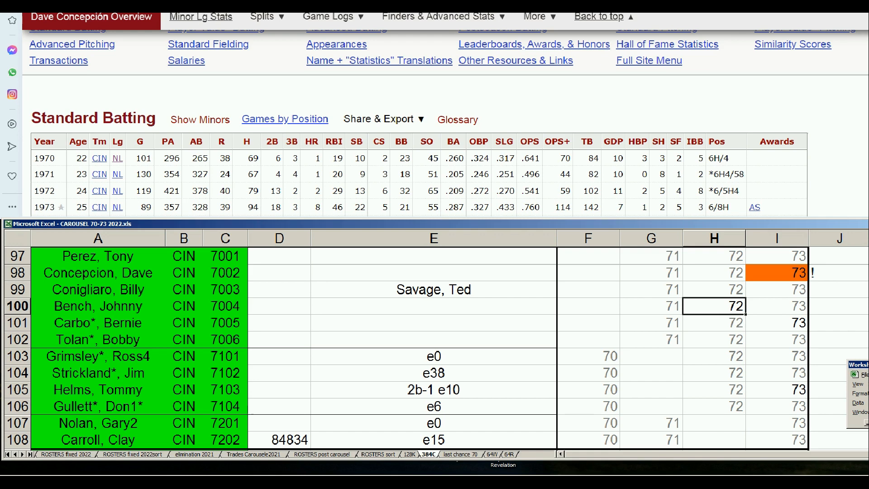
left_click(598, 17)
left_click(733, 46)
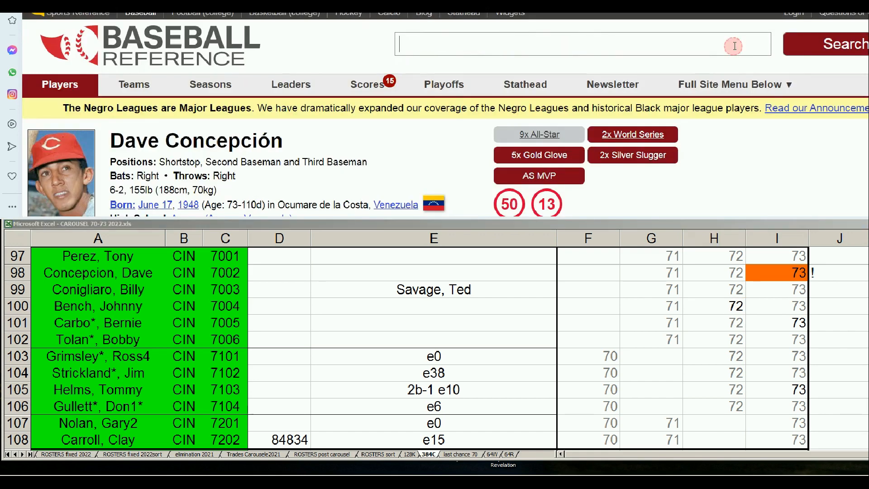
type("bench")
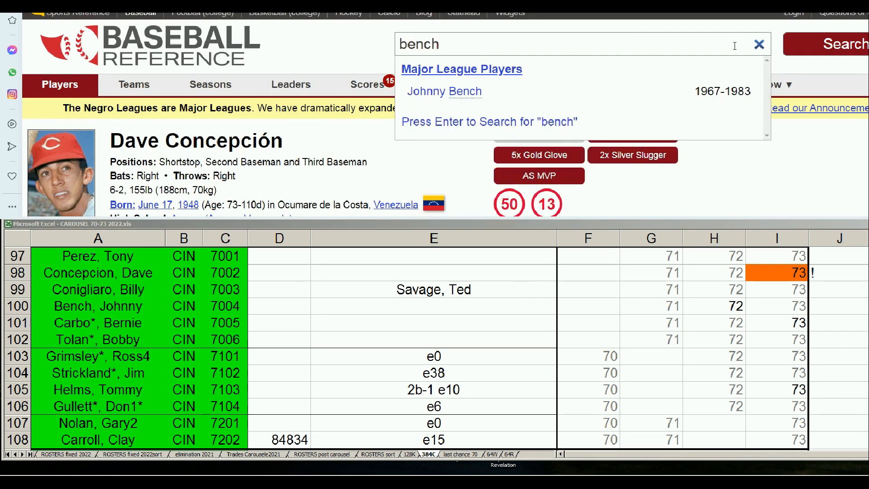
left_click(479, 91)
scroll(488, 99, "down", 1)
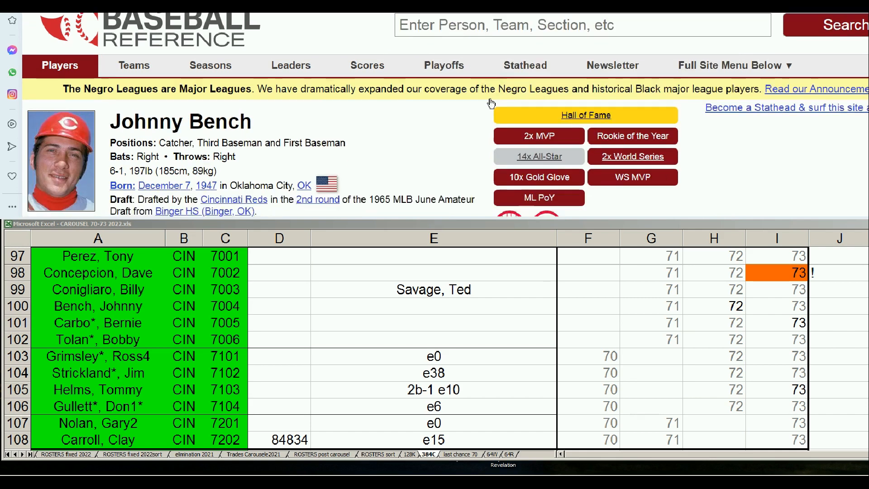
scroll(491, 103, "down", 15)
scroll(497, 105, "up", 3)
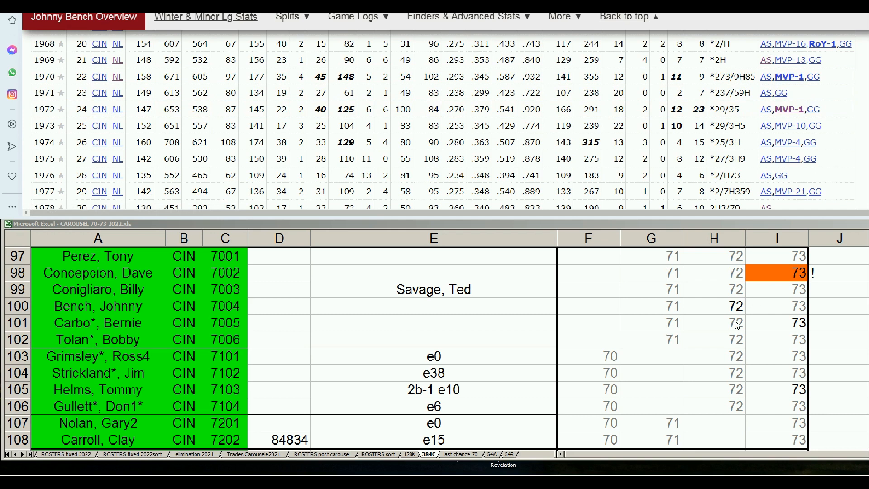
Point out the black 73 cells I101 for Bernie Carbo and I105 for Tommy Helms in the CIN block
left_click(790, 324)
left_click(790, 324)
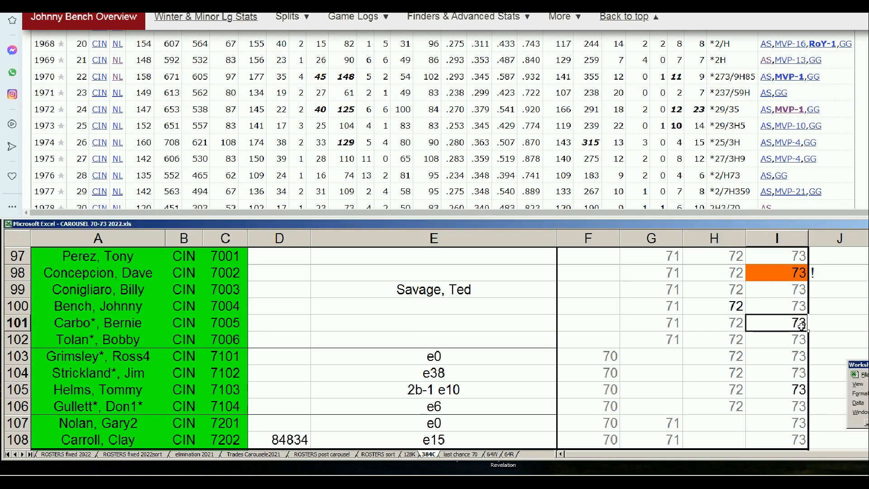
left_click(793, 390)
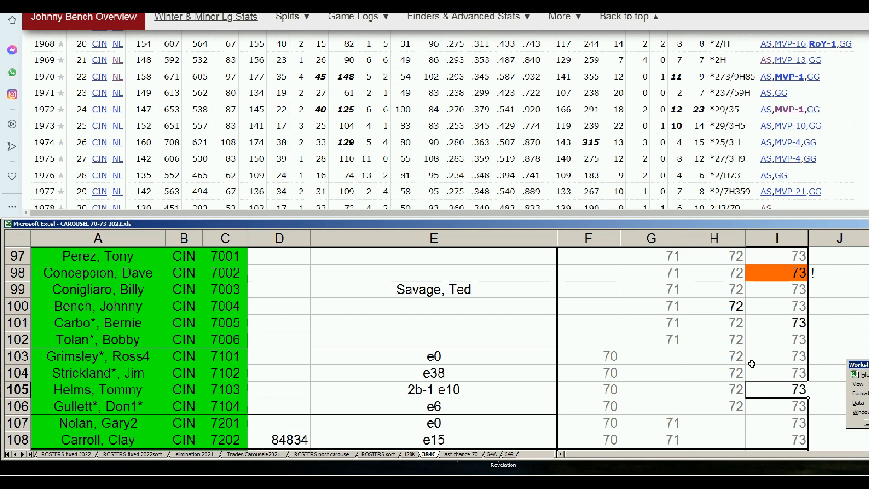
left_click(445, 305)
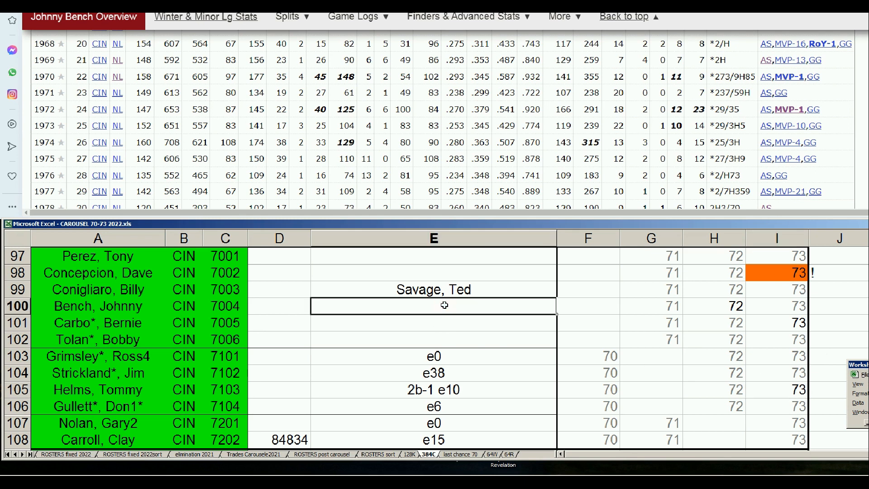
Show the CLE block in rows 109 to 120 and point out the black cells H116 and I120
key("Page_Down")
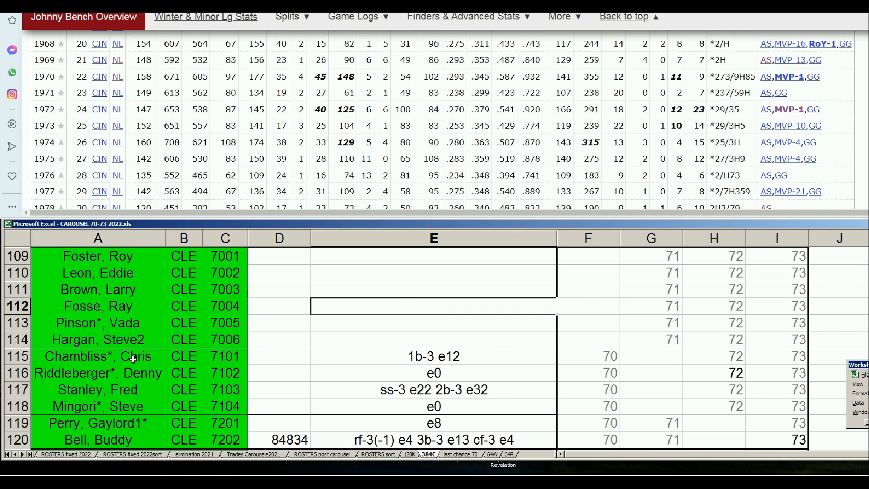
left_click(738, 373)
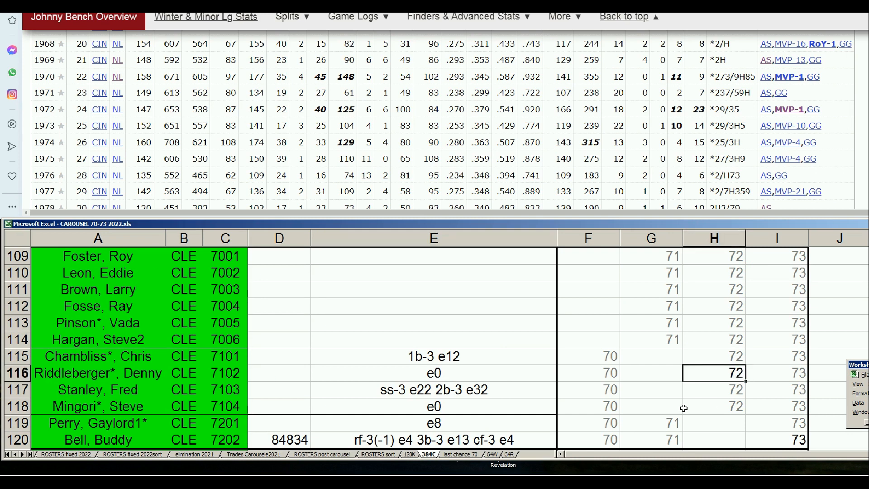
left_click(797, 441)
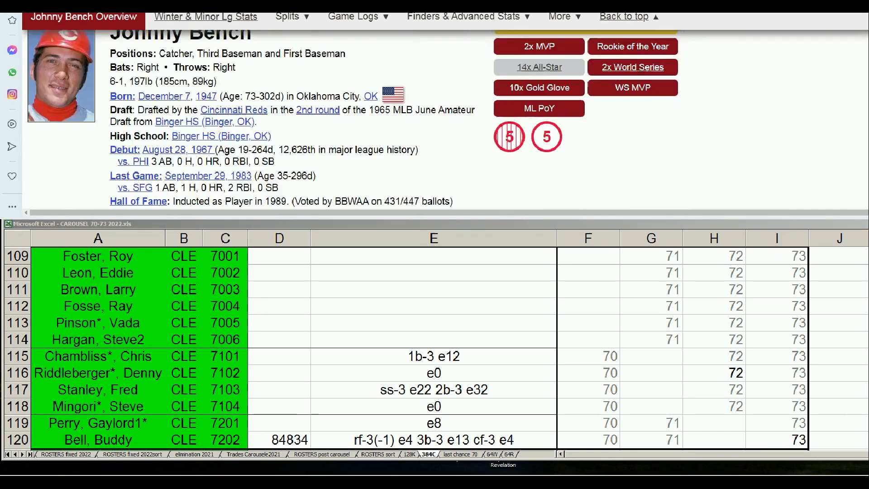
Look up Buddy Bell on Baseball Reference and compare his 1972 and 1973 Standard Batting seasons with the black 73 cell I120
scroll(820, 27, "up", 3)
left_click(730, 44)
type("buddy bell")
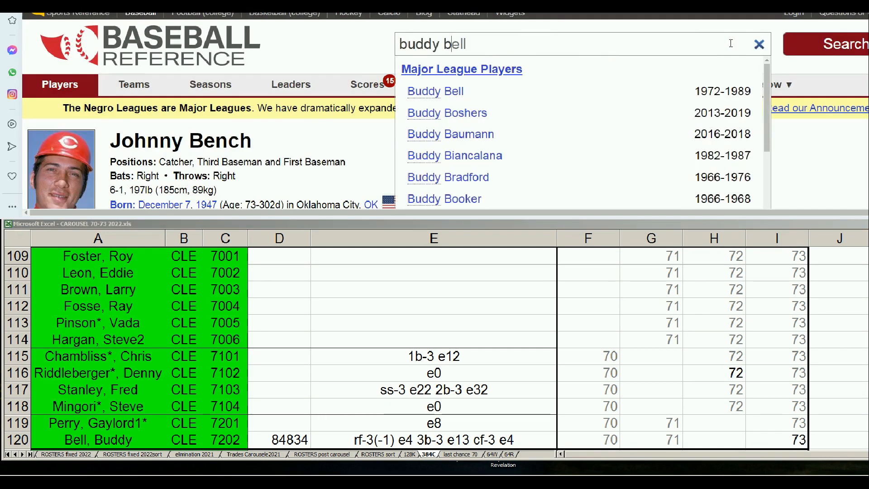
left_click(460, 91)
scroll(458, 100, "down", 2)
scroll(458, 101, "down", 10)
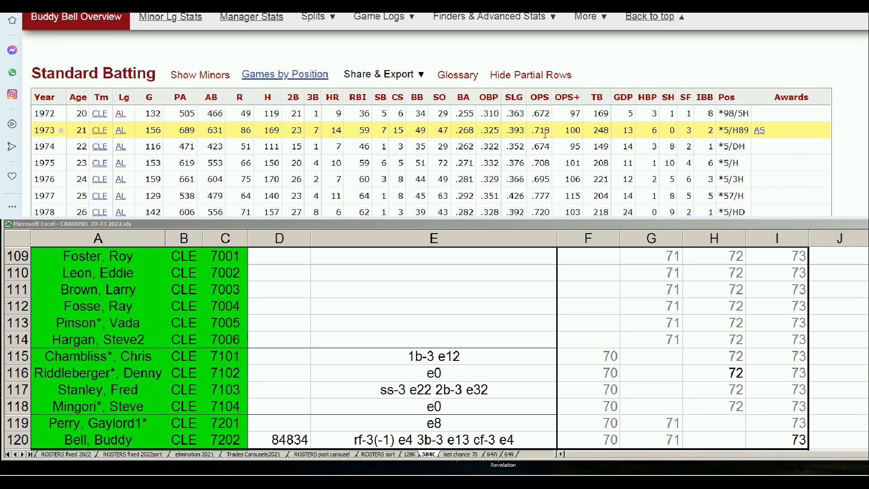
left_click(798, 443)
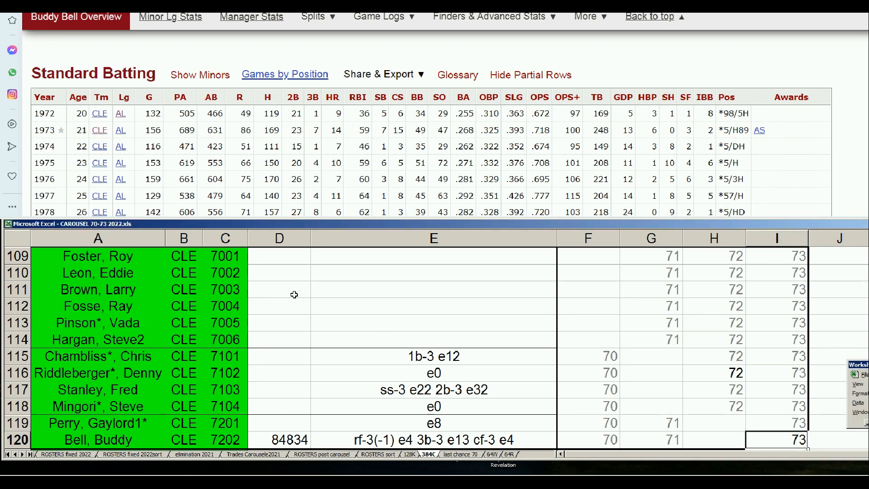
left_click(294, 292)
key("Page_Down")
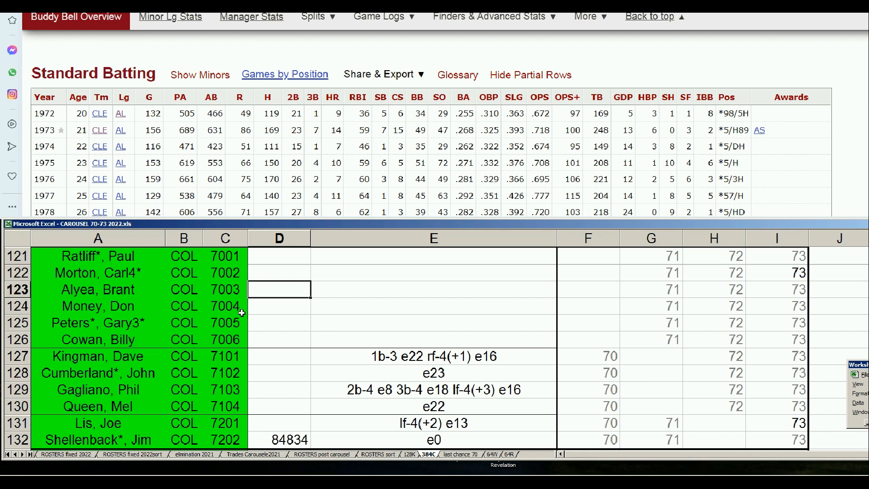
left_click(801, 273)
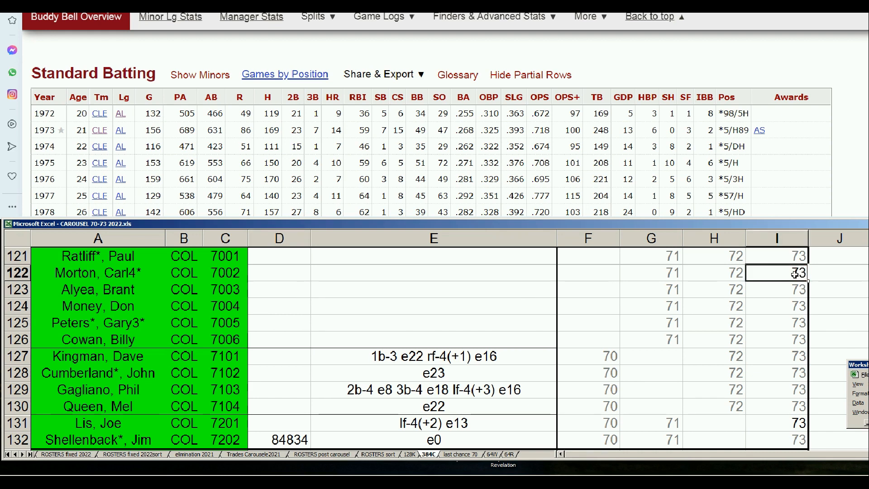
left_click(596, 280)
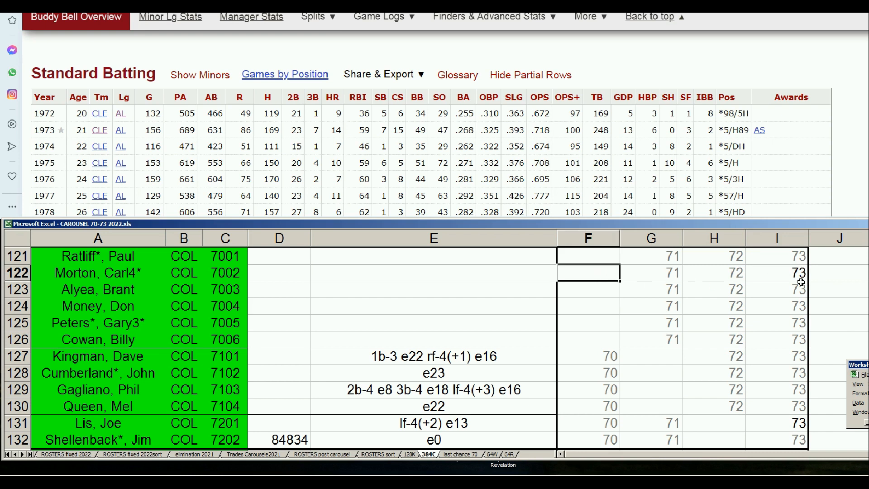
left_click(779, 274)
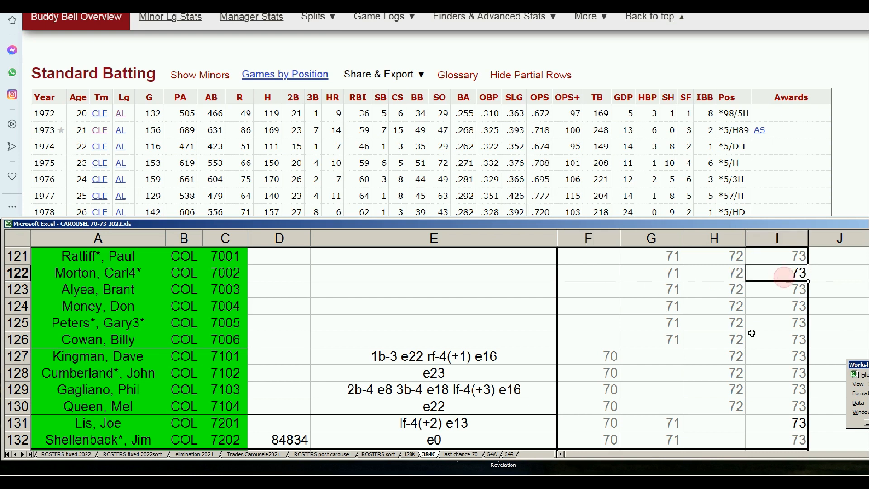
left_click(792, 424)
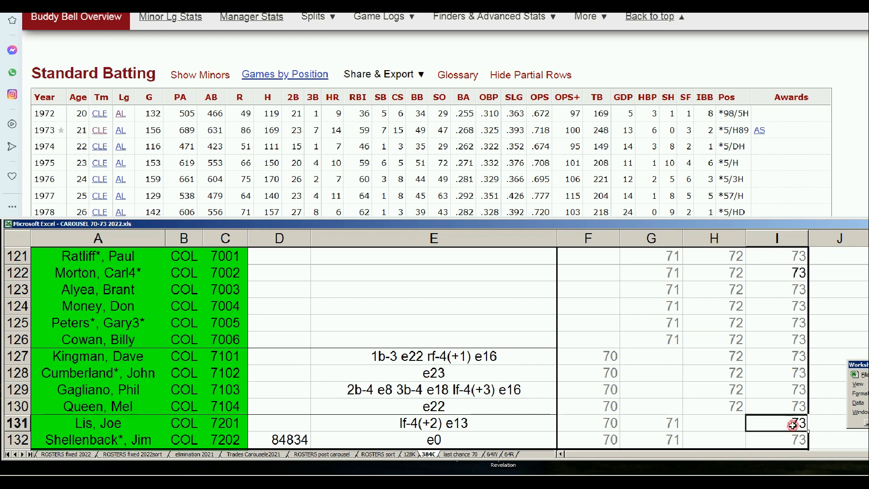
left_click(724, 423)
left_click(789, 424)
left_click(262, 307)
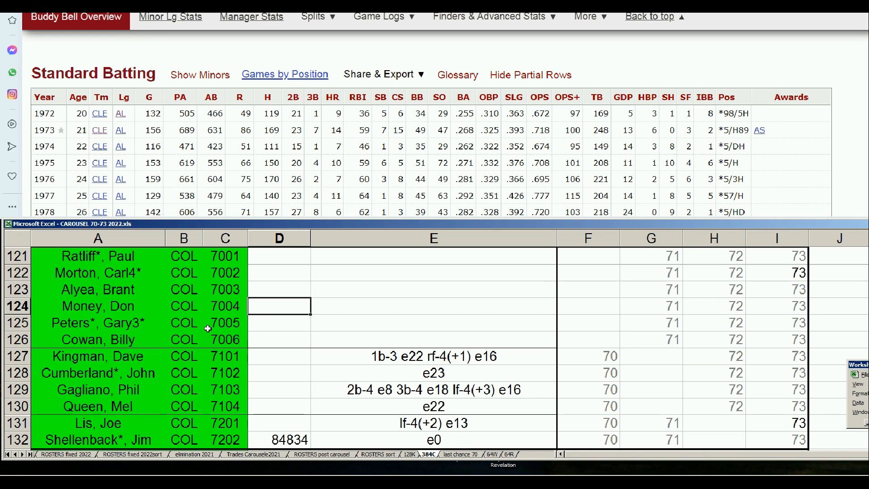
left_click(344, 326)
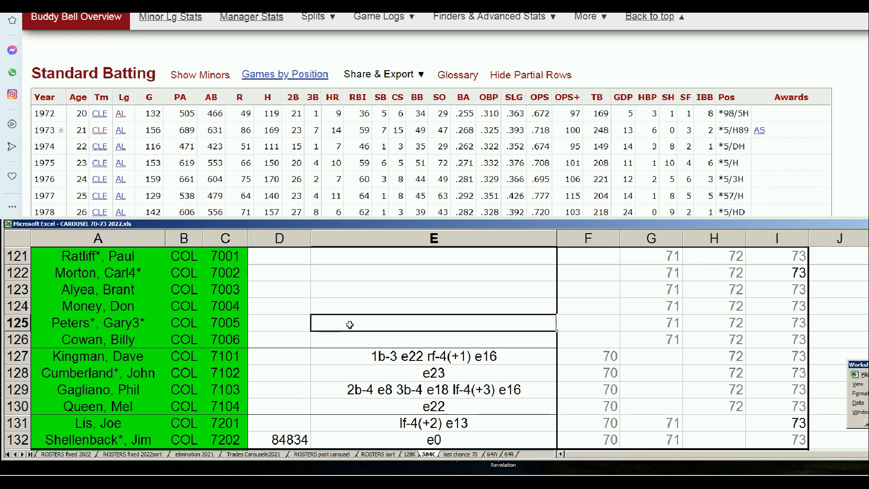
left_click(237, 289)
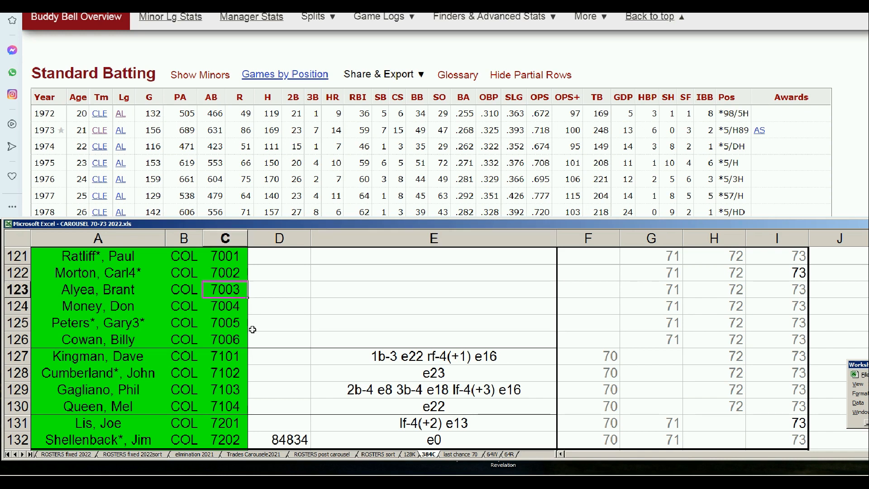
Show the DET block in rows 133 to 144, select Elliott Maddox's A134 cell and open his Baseball Reference page
key("Page_Down")
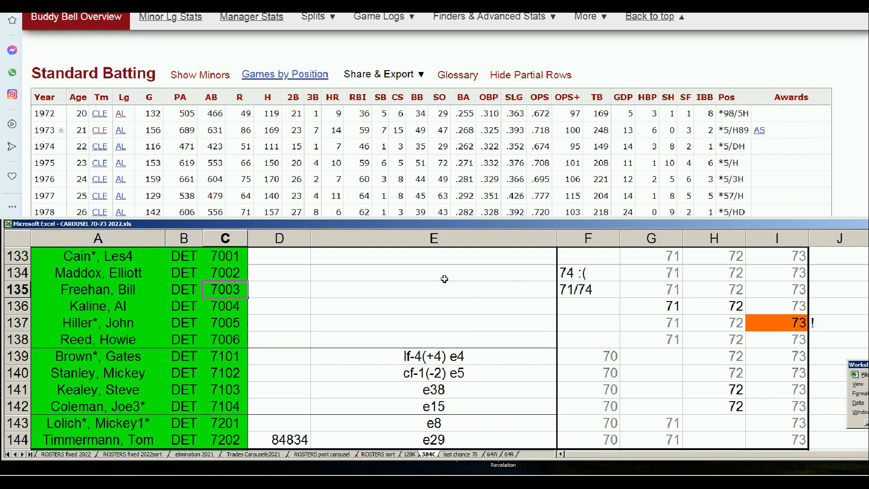
left_click(149, 274)
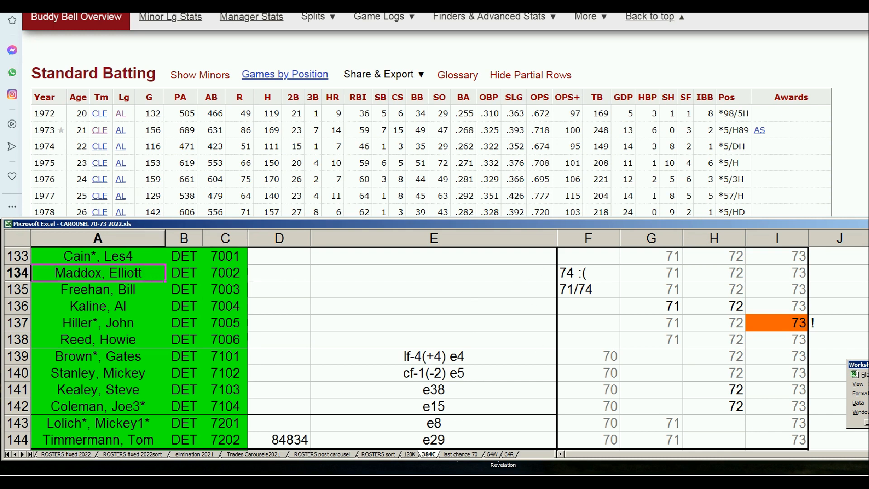
key("alt+Tab")
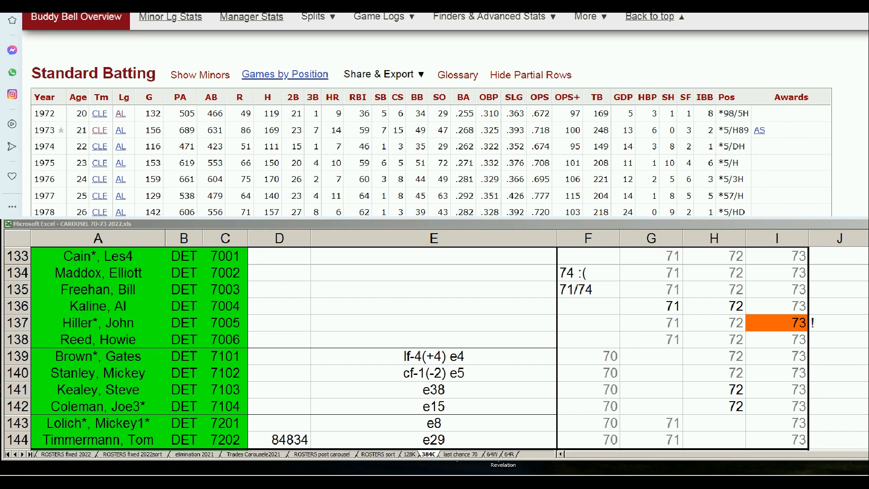
scroll(445, 115, "up", 10)
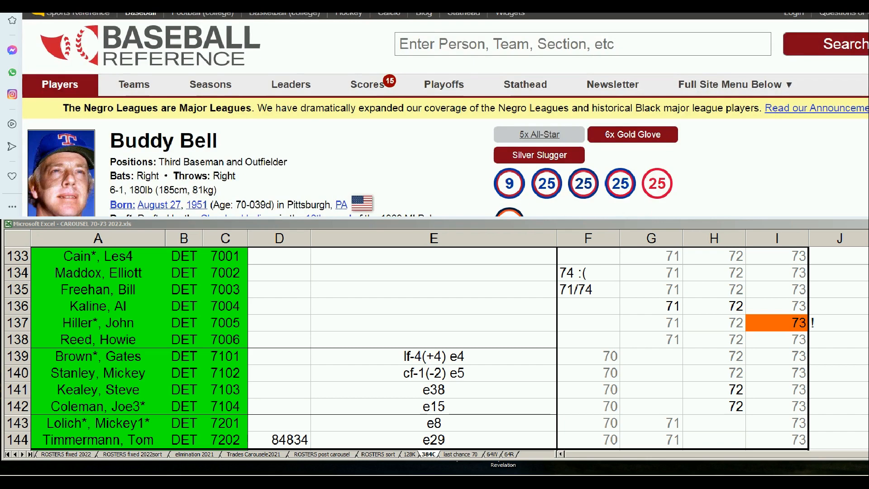
left_click(728, 44)
type("ell")
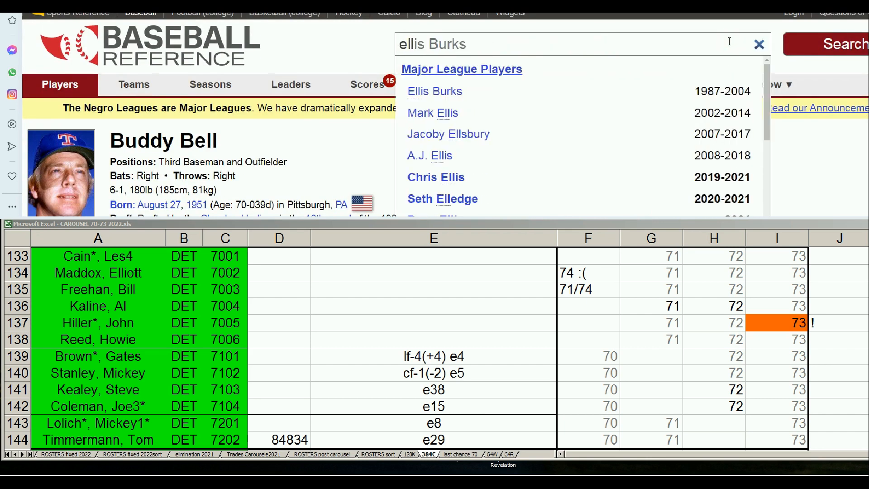
type("iot maddo")
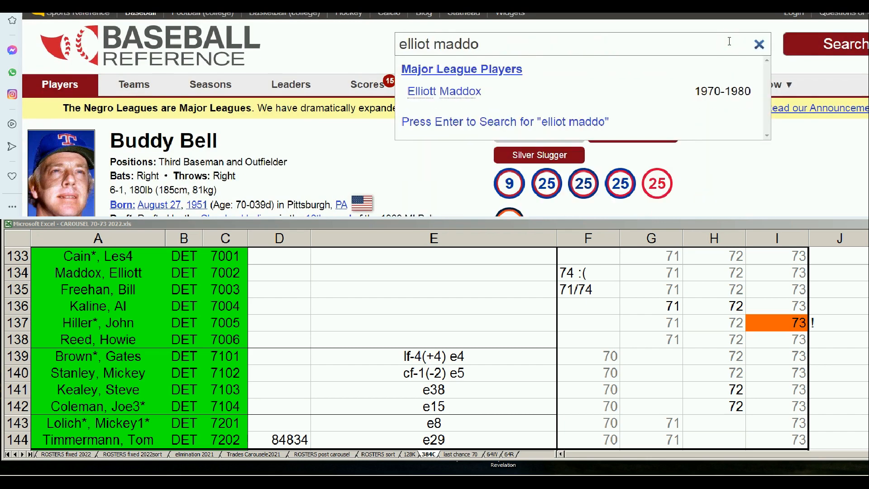
left_click(472, 92)
Examine Elliott Maddox's Standard Batting seasons from 1970 to 1980, including his teams and his 1974 season
scroll(439, 155, "down", 2)
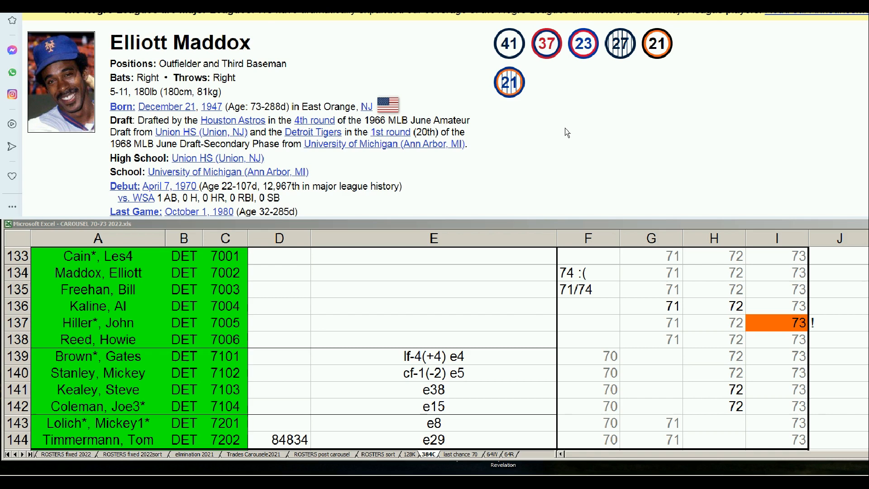
scroll(566, 132, "down", 2)
scroll(567, 132, "down", 7)
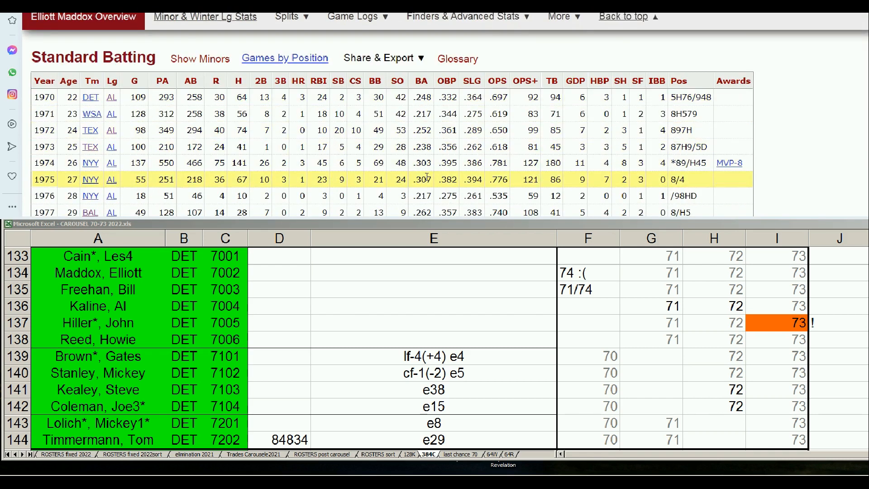
scroll(428, 183, "down", 1)
scroll(427, 192, "down", 2)
scroll(425, 182, "up", 2)
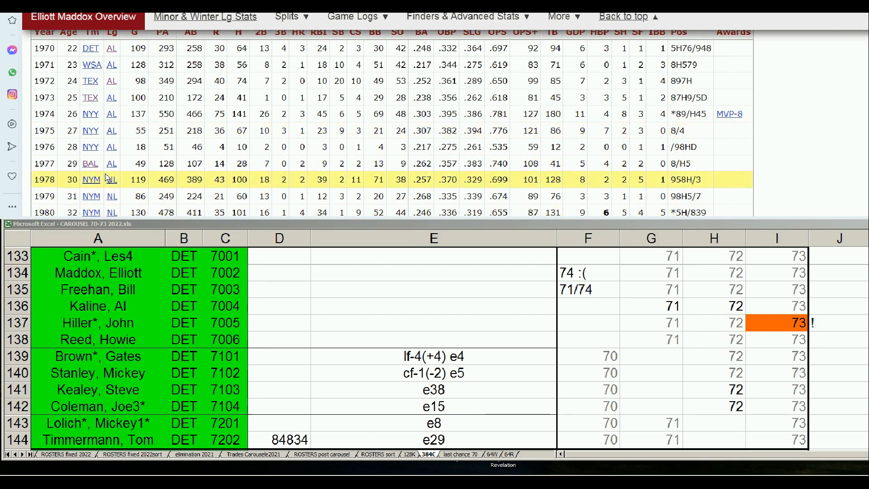
scroll(263, 179, "down", 2)
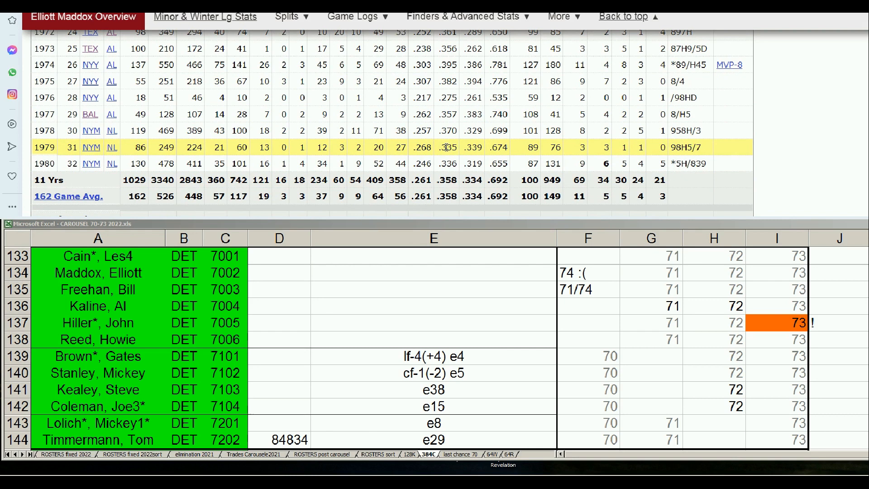
scroll(434, 135, "up", 4)
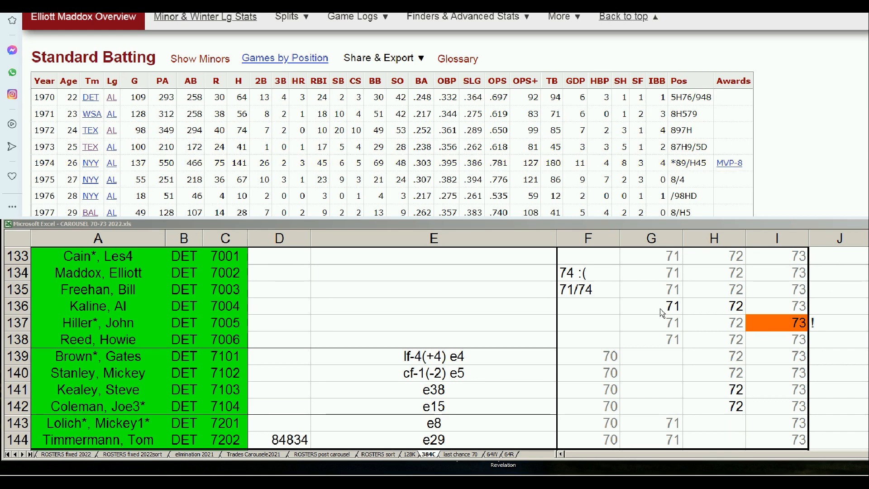
Point out the note "74 :(" in F134 for Maddox and "71/74" in F135 for Bill Freehan
left_click(578, 279)
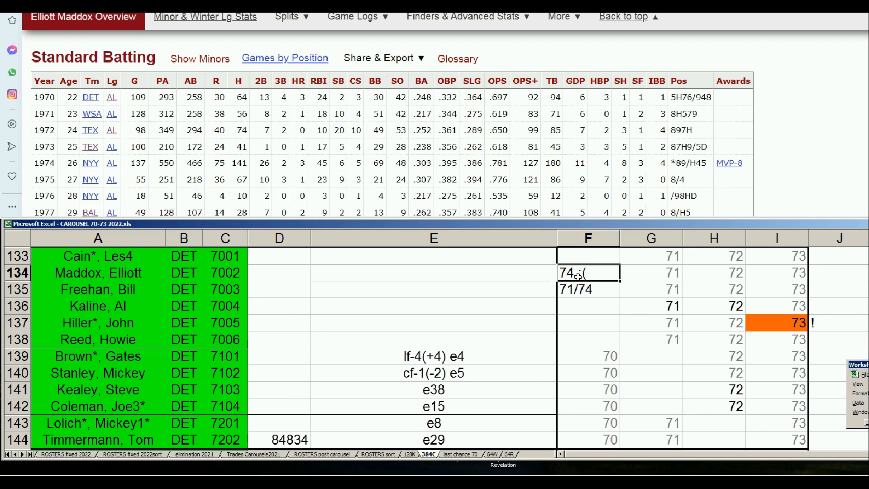
left_click(585, 292)
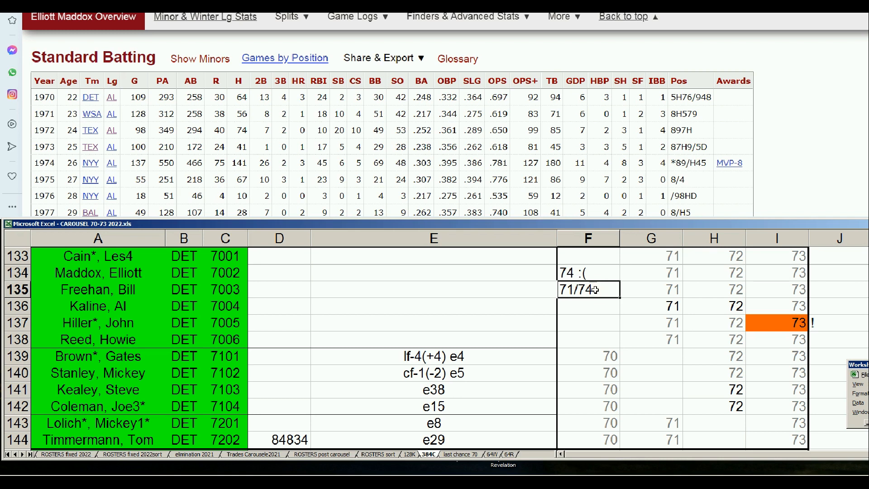
left_click(583, 274)
left_click(586, 289)
Look up Al Kaline on Baseball Reference and compare his 1971 and 1972 batting seasons with the black cells G136 and H136
scroll(434, 117, "up", 10)
left_click(722, 41)
type("kaline")
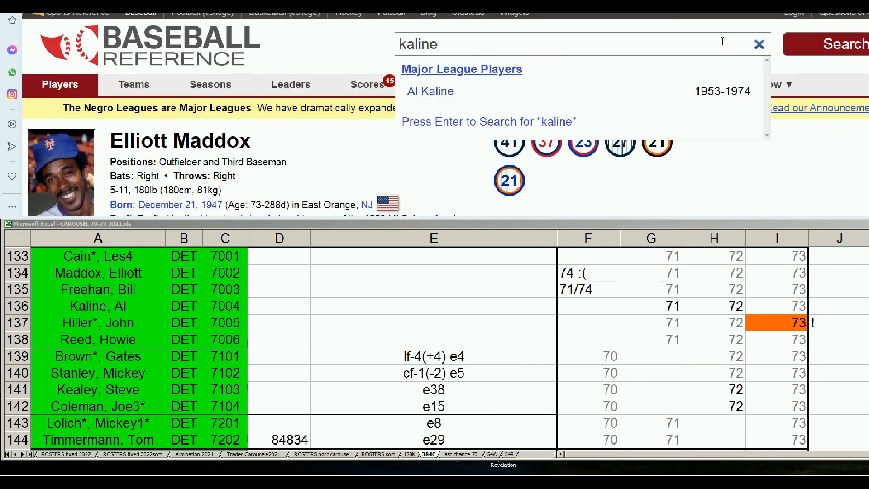
left_click(443, 92)
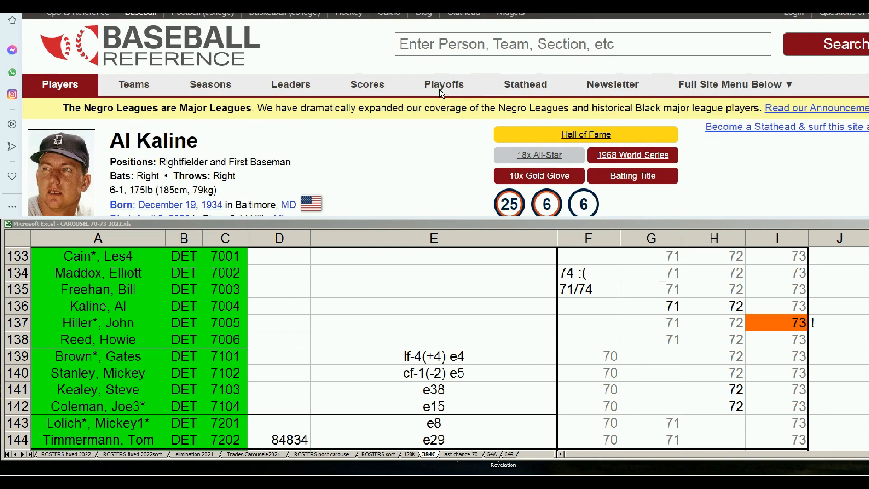
scroll(409, 113, "down", 5)
scroll(409, 113, "down", 10)
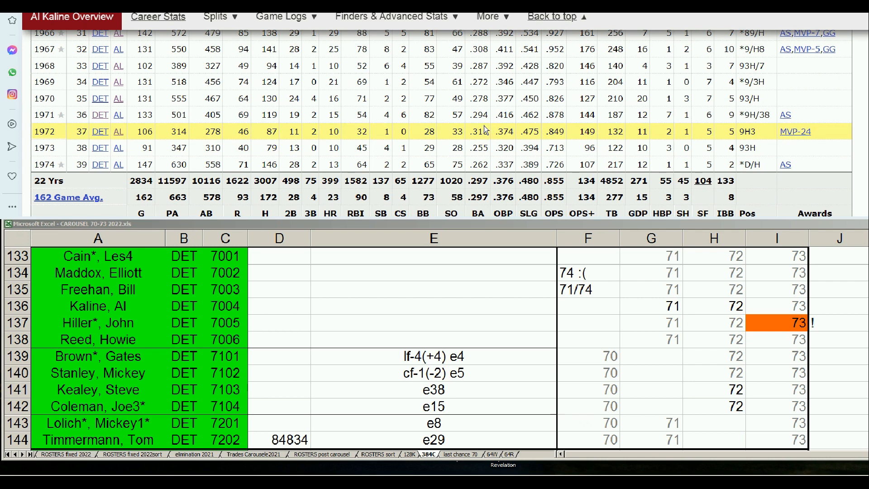
scroll(484, 126, "up", 2)
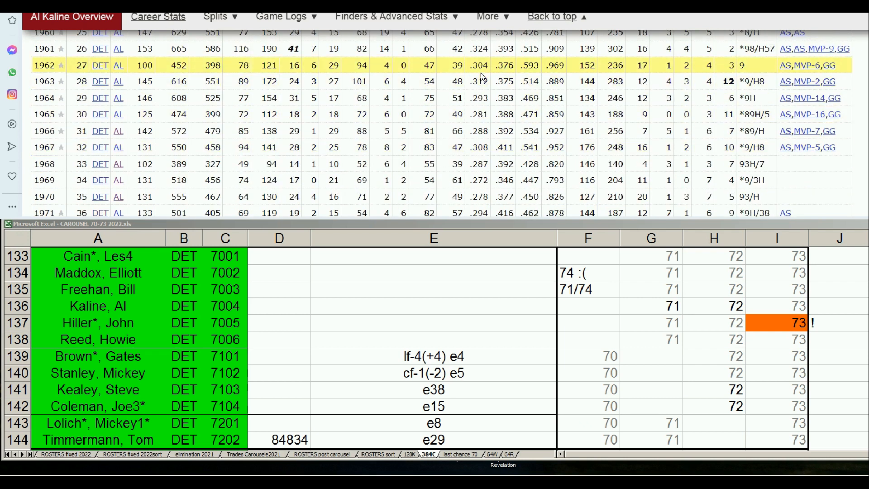
scroll(485, 124, "down", 3)
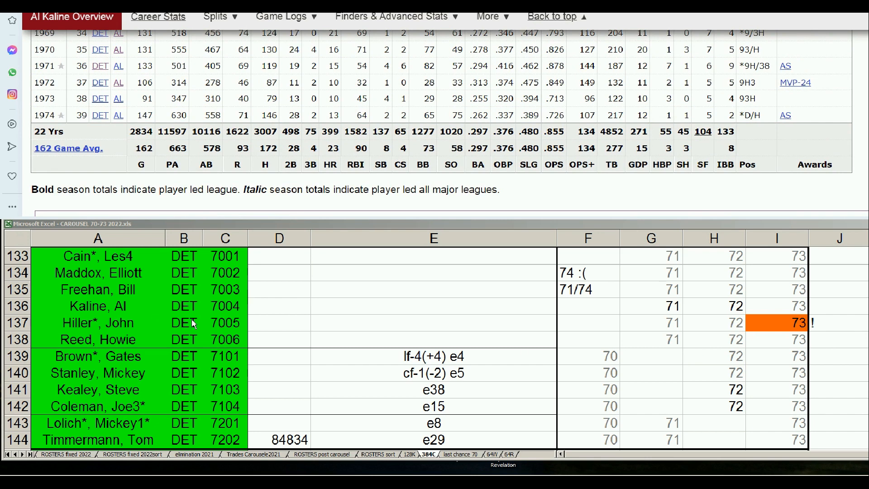
Point out John Hiller's orange 73 cell I137 and check his 1973 pitching season on Baseball Reference
left_click(786, 327)
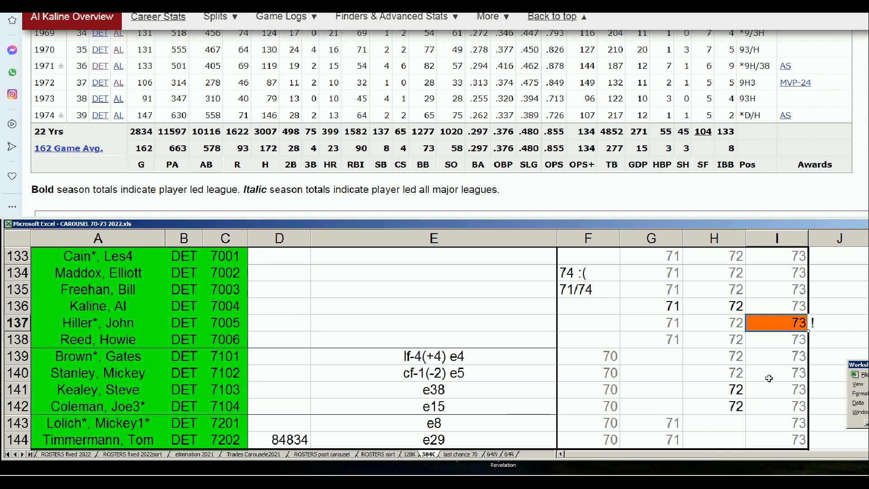
left_click_drag(868, 68, 868, 38)
left_click(737, 40)
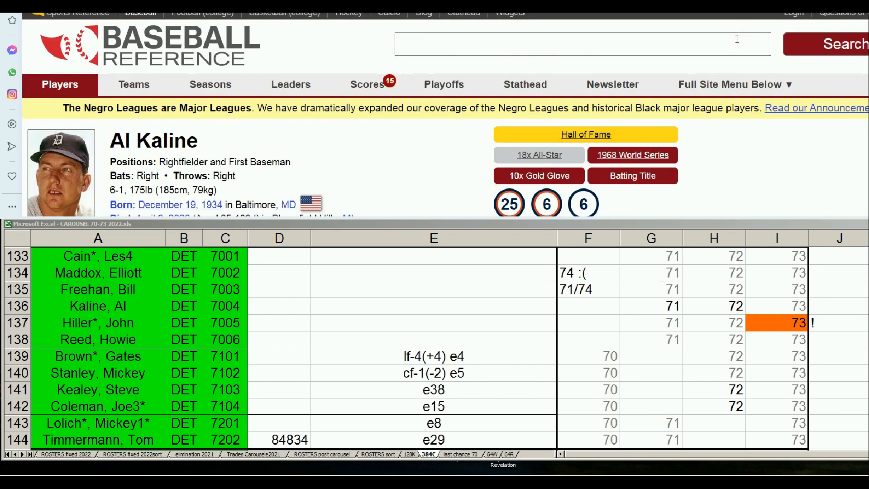
type("hiller")
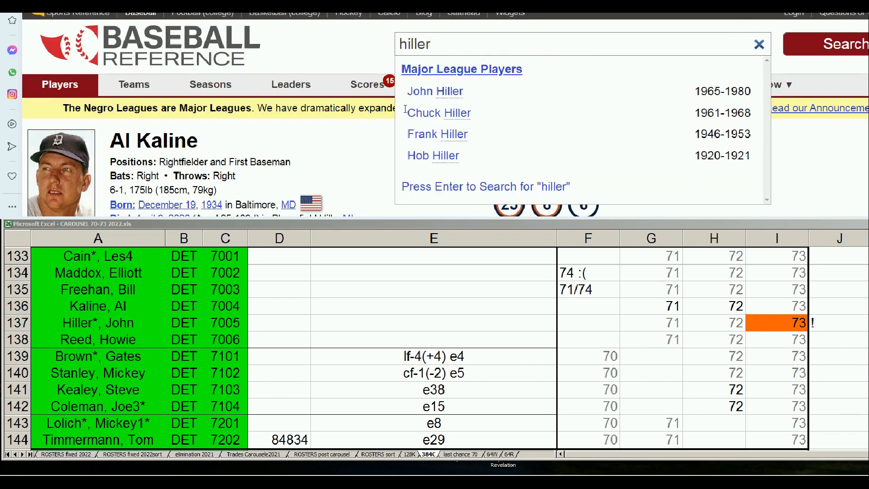
left_click(453, 93)
scroll(484, 170, "down", 8)
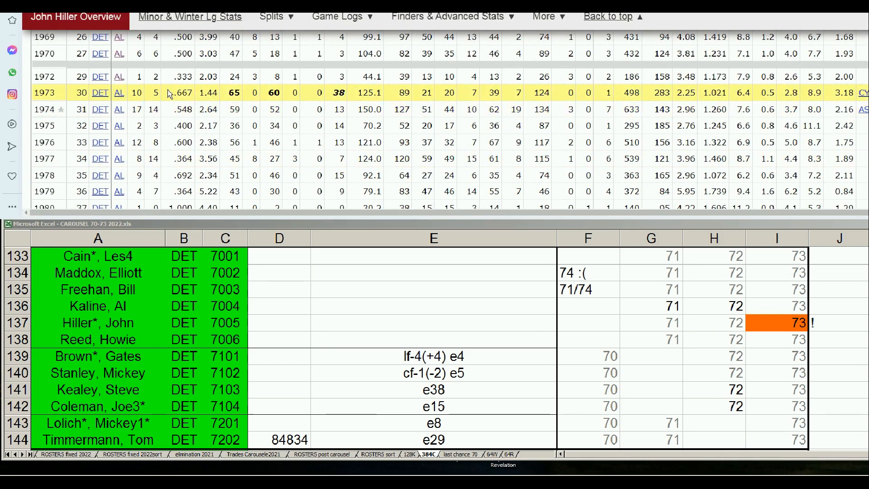
mouse_move(336, 96)
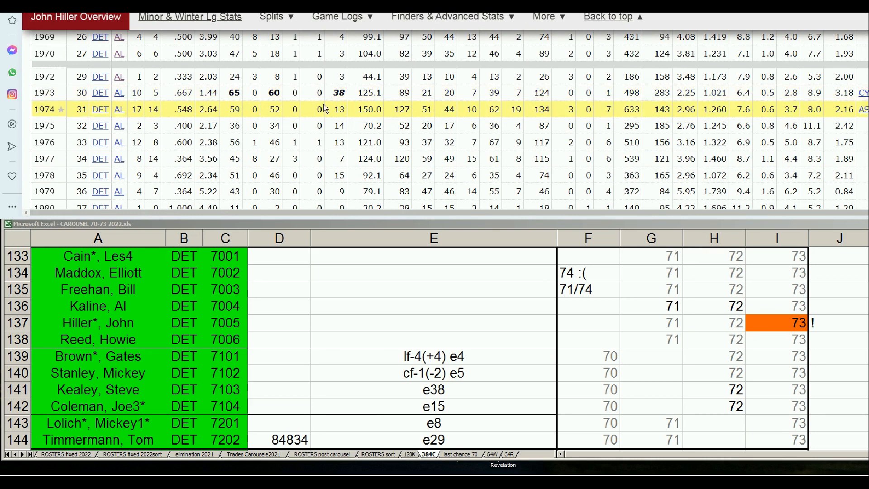
mouse_move(215, 92)
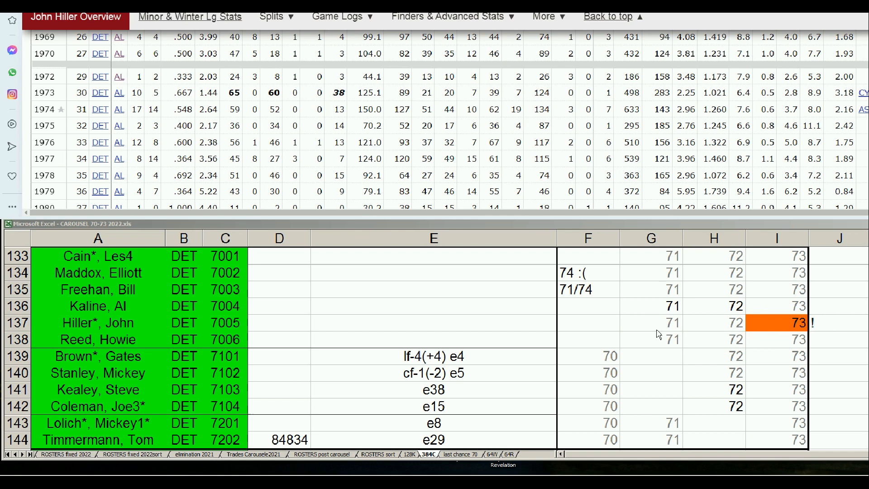
left_click(735, 389)
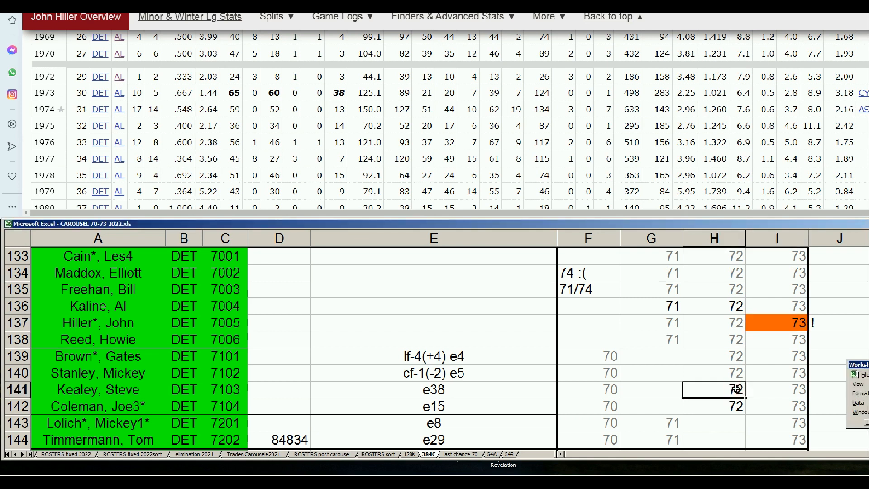
left_click(730, 400)
left_click(647, 404)
left_click(135, 408)
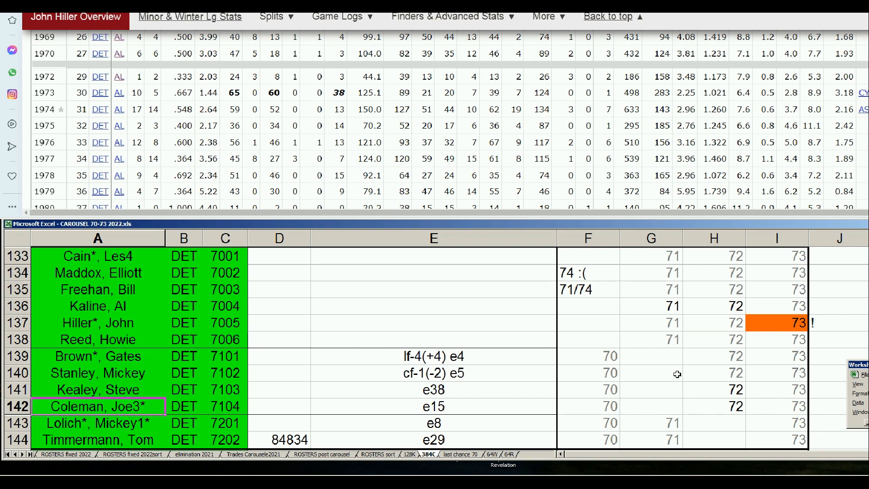
Show the FLA block in rows 145 to 156 and point out Ellie Rodriguez's black cells H147:I147 and Steve Arlin's H151
left_click(185, 323)
key("Page_Down")
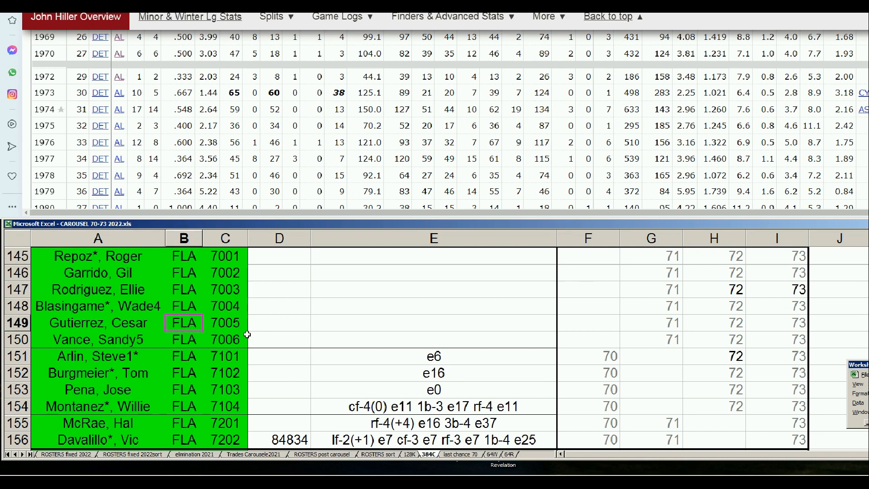
left_click(153, 288)
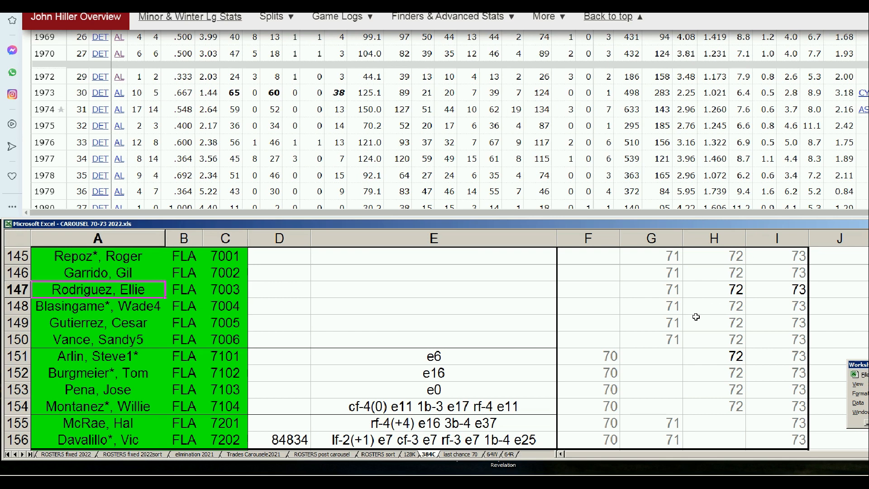
left_click_drag(734, 293, 772, 294)
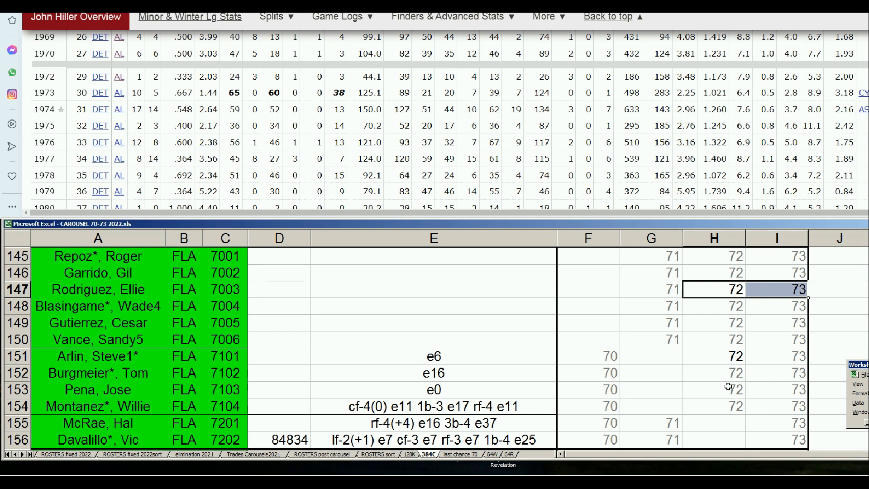
left_click(717, 362)
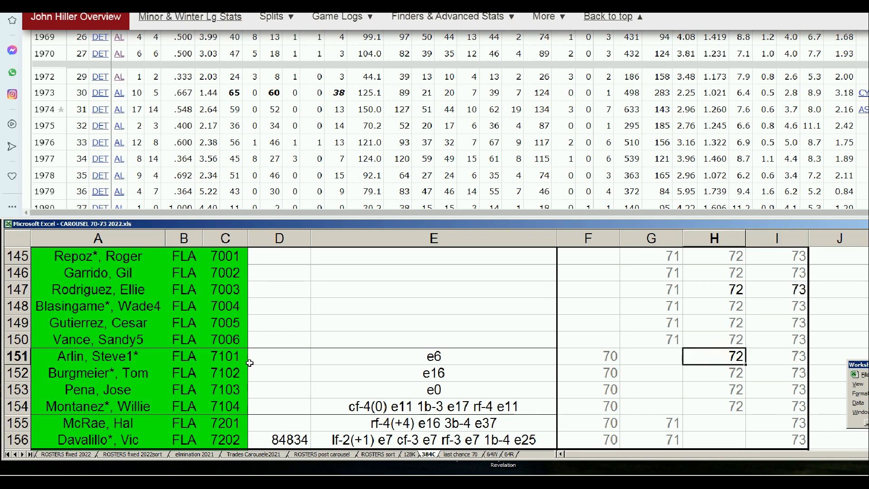
left_click(195, 321)
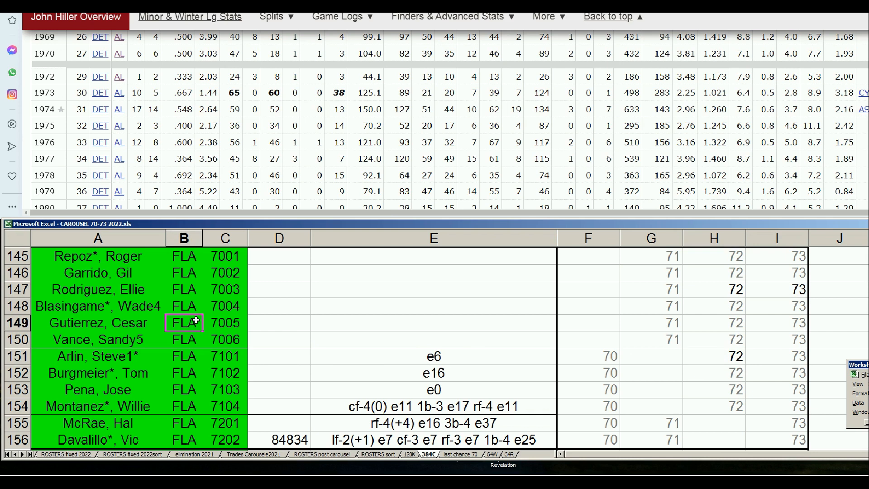
key("Page_Down")
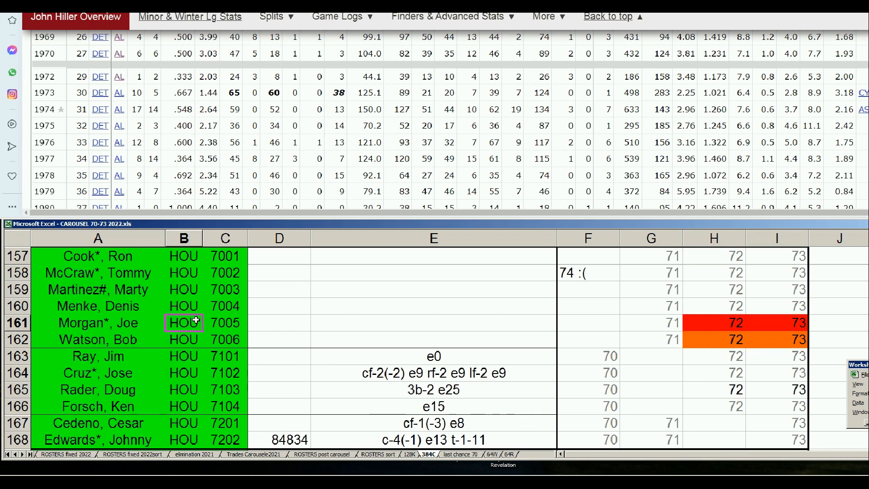
left_click(576, 273)
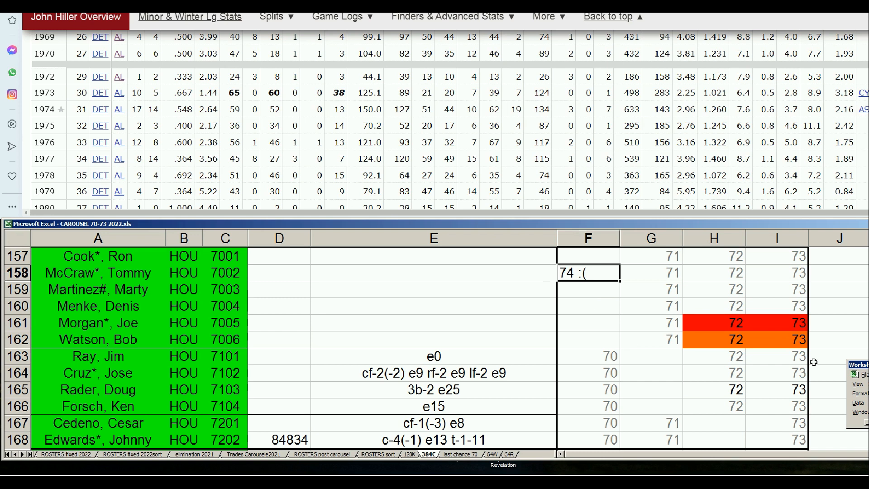
Point out Joe Morgan's red 72 and 73 cells and Bob Watson's orange ones in H161:I162 of the HOU block
left_click_drag(737, 325, 768, 337)
left_click_drag(121, 325, 772, 335)
left_click(668, 339)
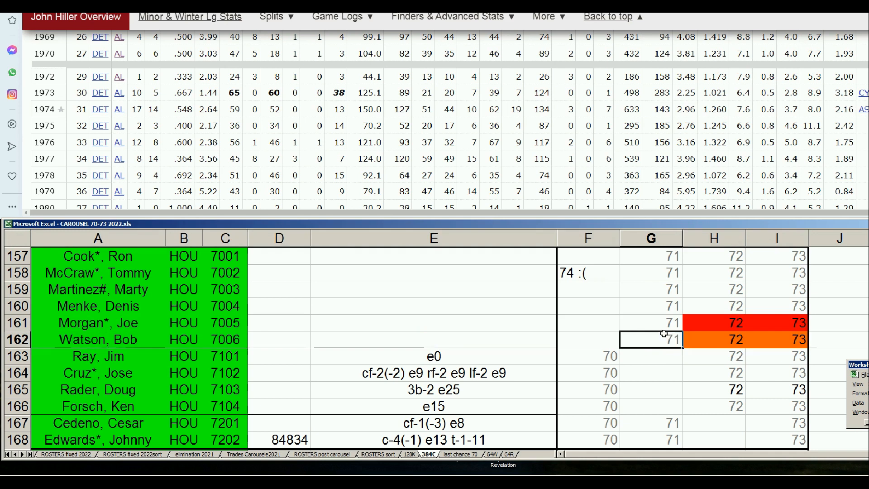
left_click(705, 326)
left_click(771, 322)
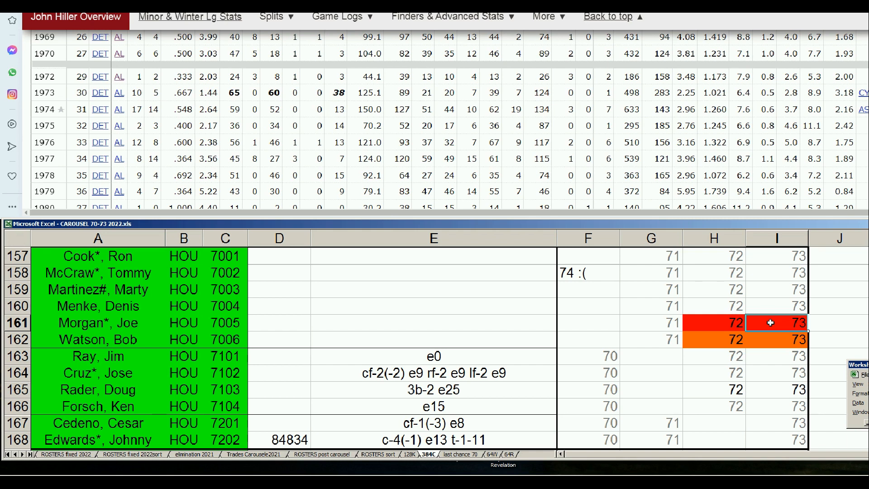
Point out Joe Morgan's year cells across F161:I161 in the HOU block, ending on his red 72 and 73
left_click(655, 325)
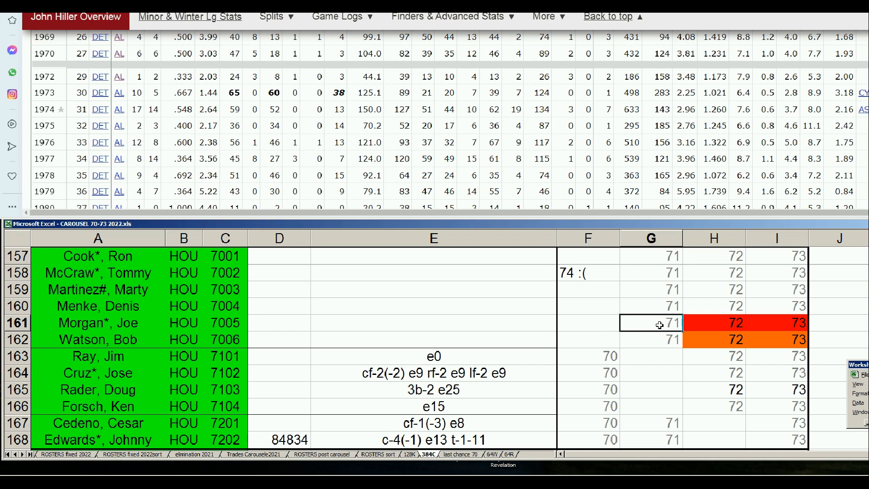
left_click(597, 324)
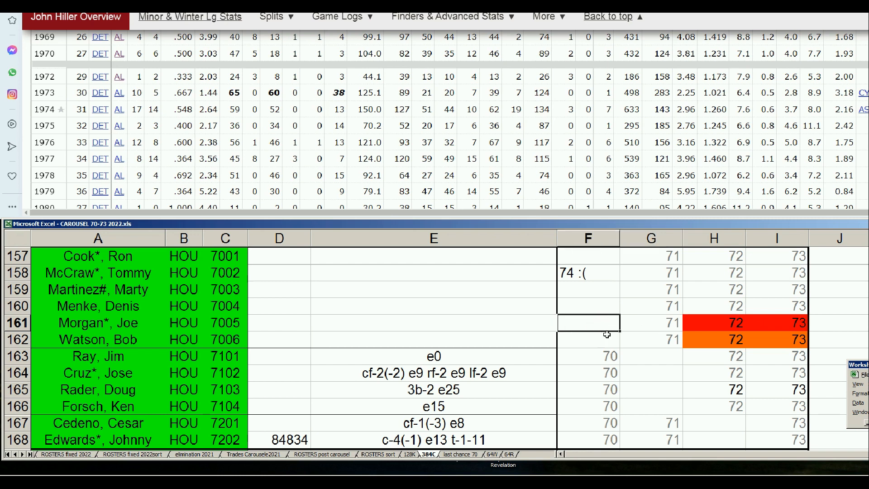
left_click(669, 326)
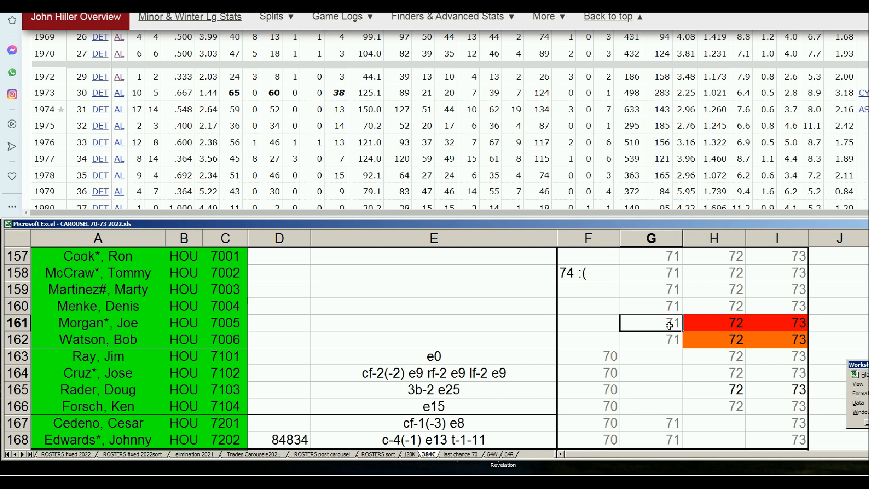
left_click(726, 325)
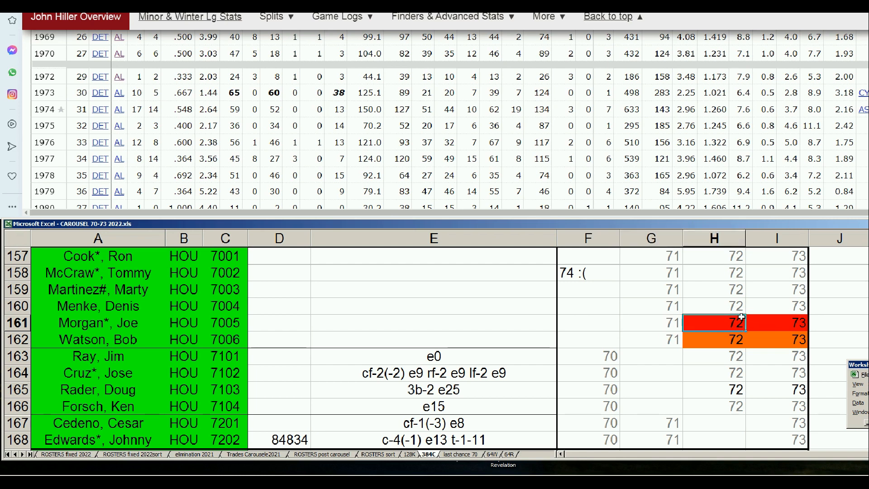
left_click(782, 321)
left_click(741, 325)
left_click(767, 324)
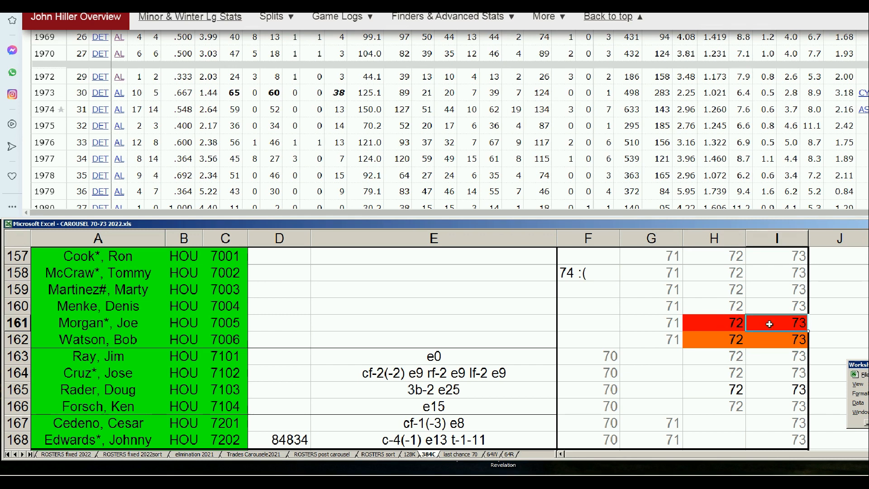
Point out Bob Watson's orange H162:I162 cells and check his yearly batting seasons on Baseball Reference against his empty F162
left_click_drag(732, 340, 772, 339)
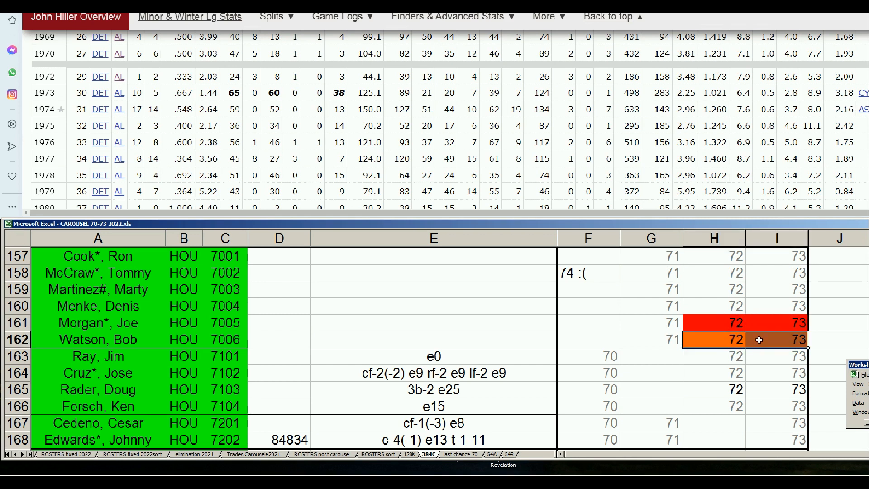
left_click(593, 346)
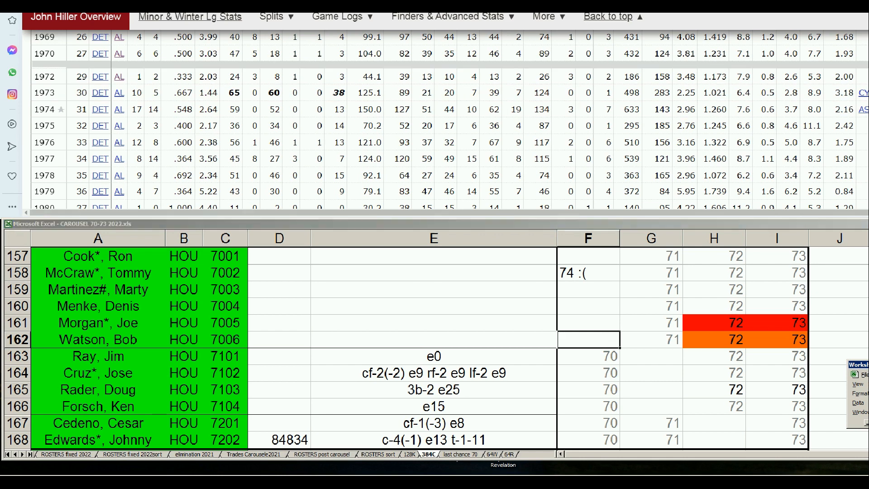
left_click(607, 17)
left_click(740, 49)
type("watson")
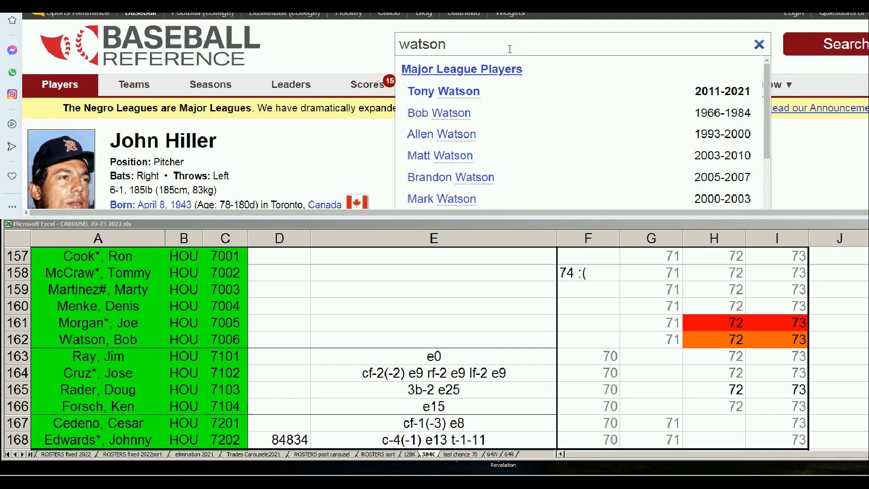
left_click(450, 113)
scroll(500, 136, "down", 3)
scroll(499, 141, "down", 8)
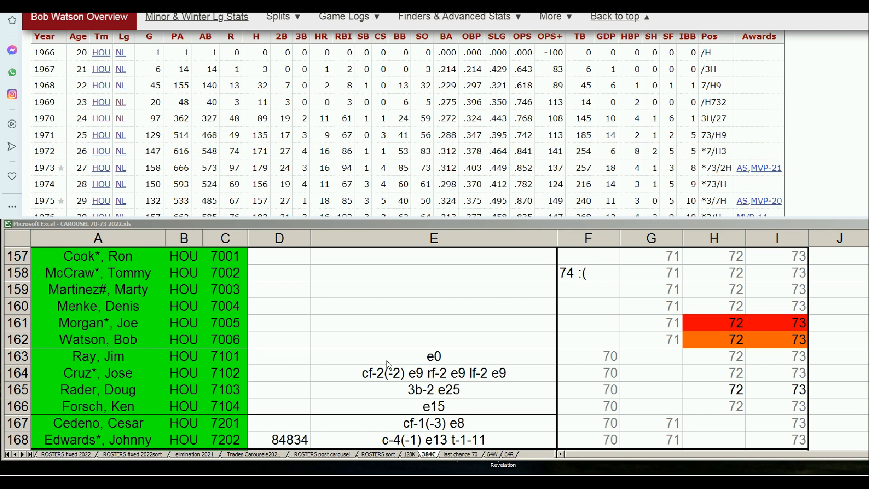
left_click(588, 339)
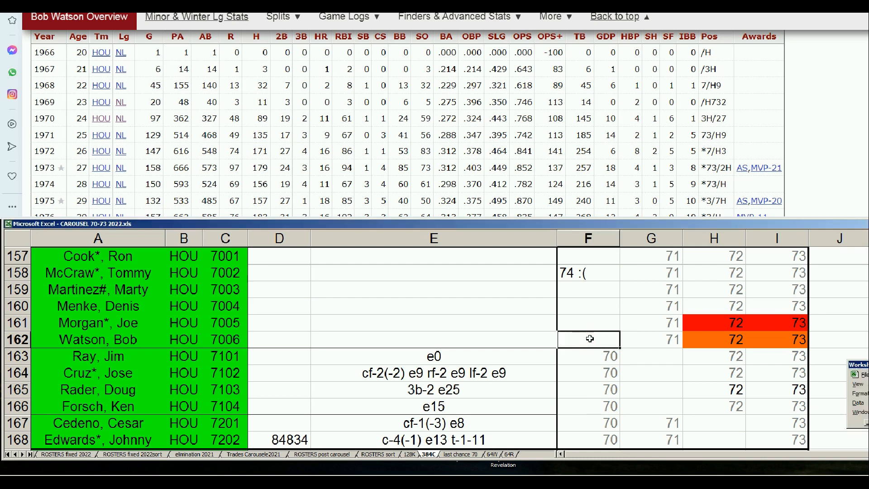
left_click(186, 323)
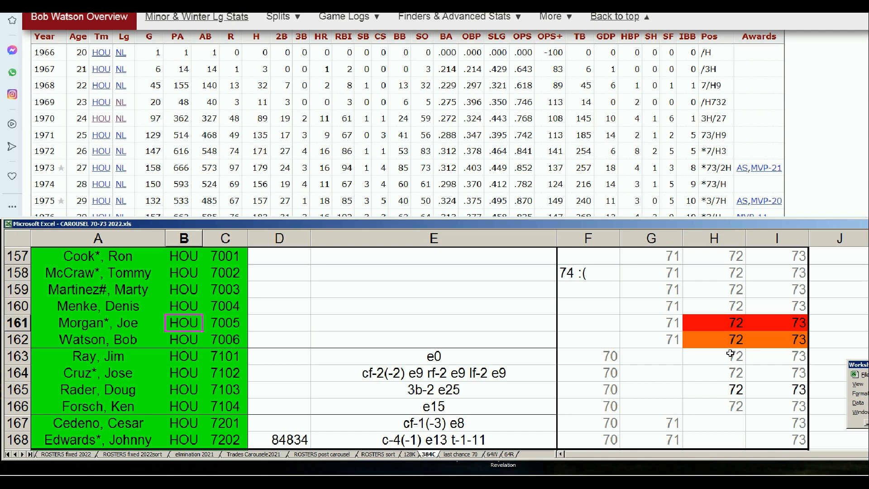
Point out Doug Rader's black 72 and 73 in H165:I165 and look up his yearly batting seasons on Baseball Reference
left_click(728, 390)
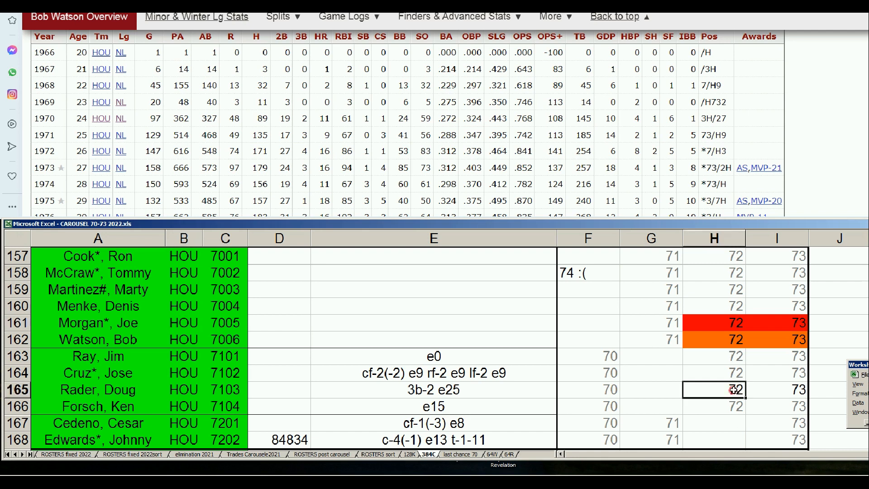
key("shift+Right")
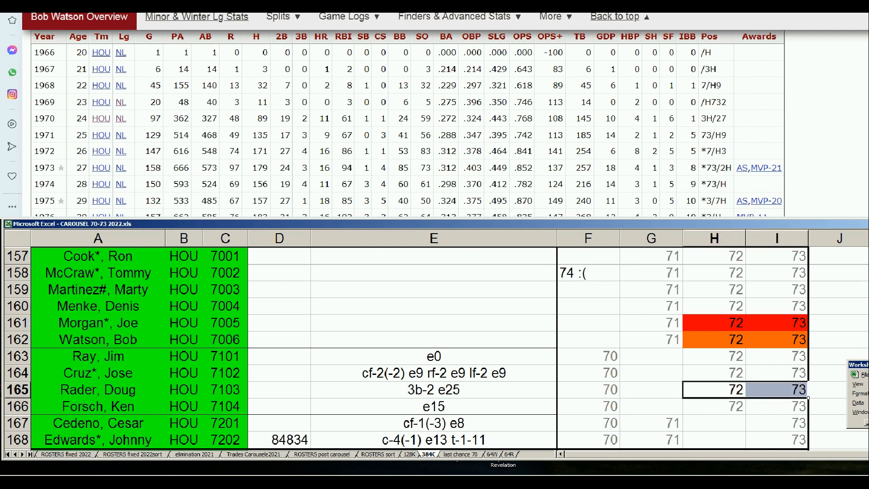
left_click(615, 17)
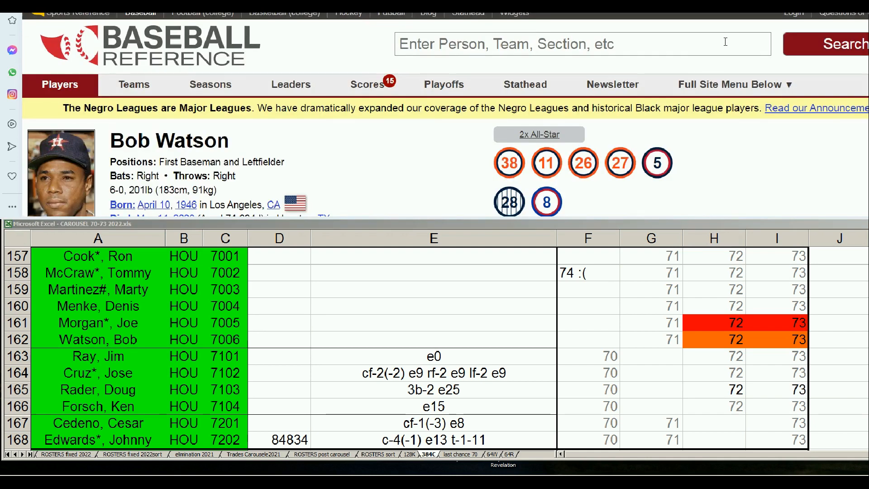
left_click(725, 41)
type("rader")
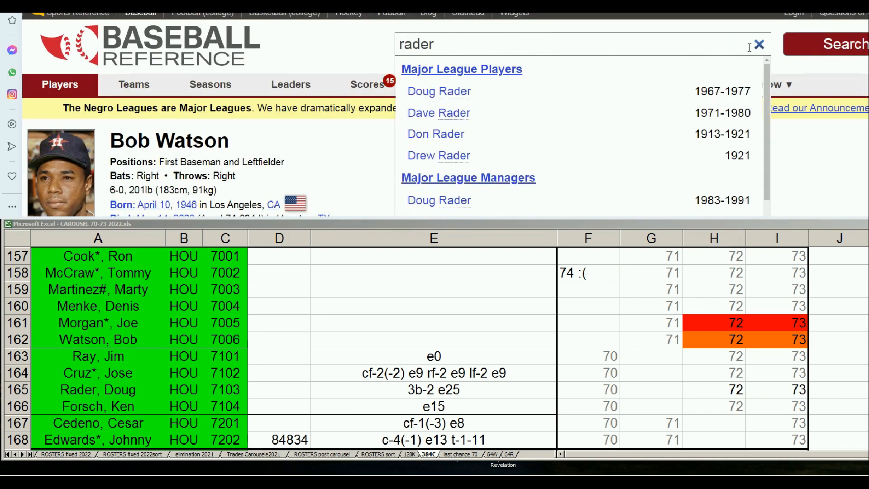
left_click(460, 91)
scroll(577, 130, "down", 5)
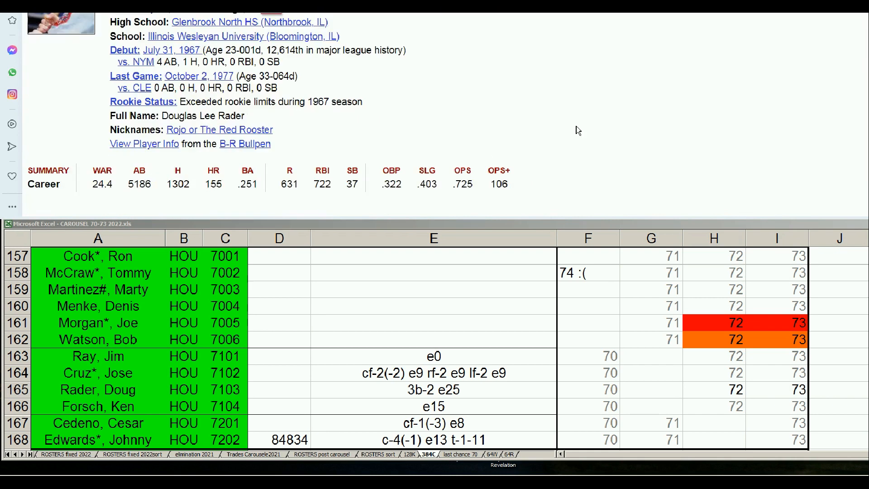
scroll(578, 131, "down", 10)
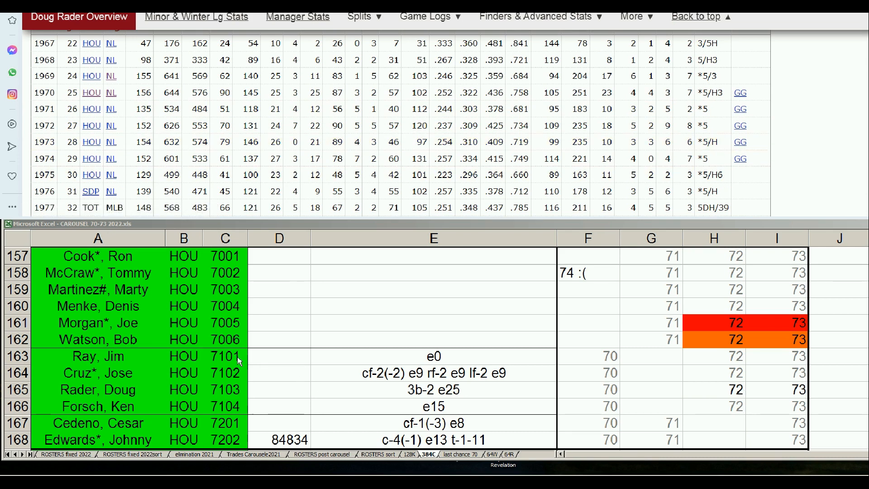
Show the KCR block in rows 169 to 180 and point out Horacio Pina's orange 73 in I171
left_click(186, 338)
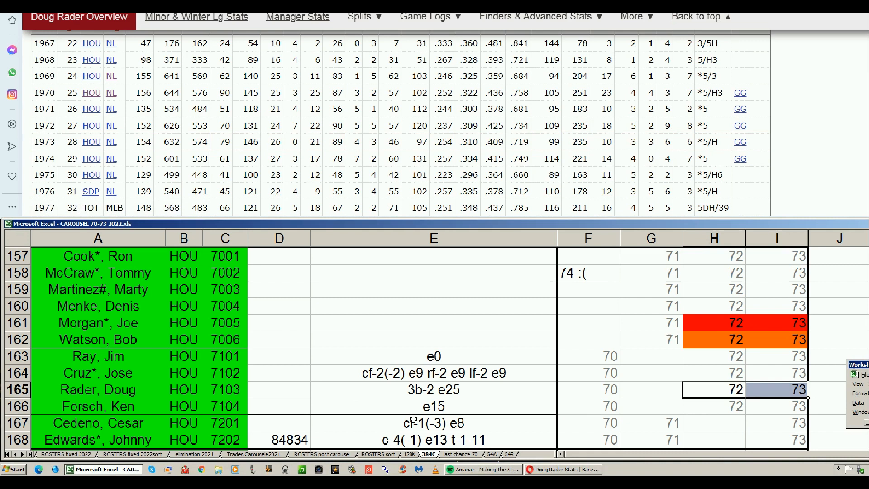
left_click(237, 321)
key("Page_Down")
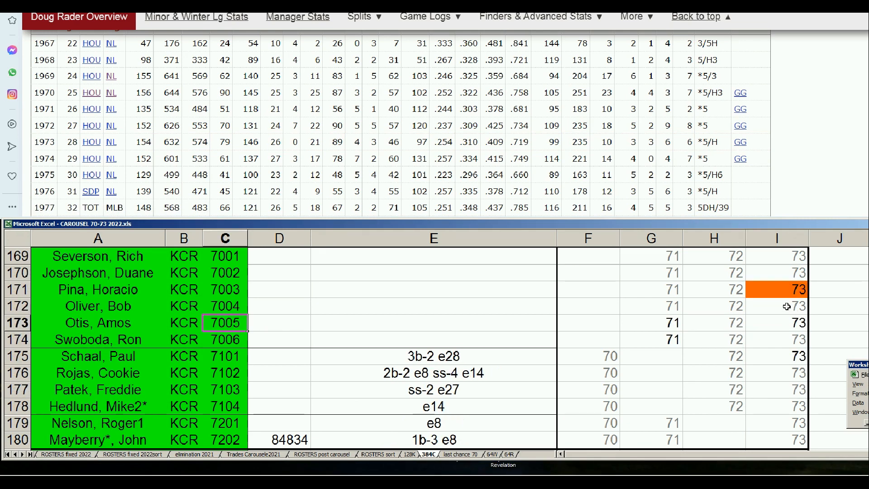
left_click(789, 292)
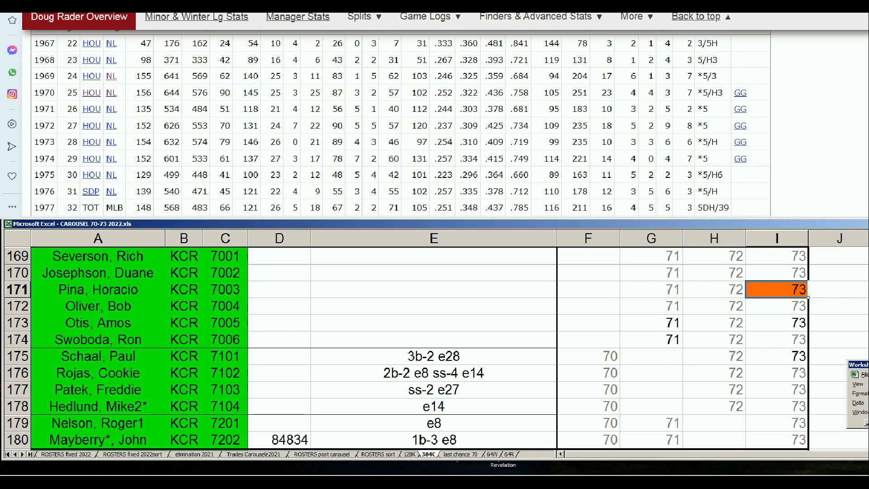
Look up Horacio Pina on Baseball Reference and examine his 1973 row in the Standard Pitching table
left_click(700, 17)
left_click(705, 47)
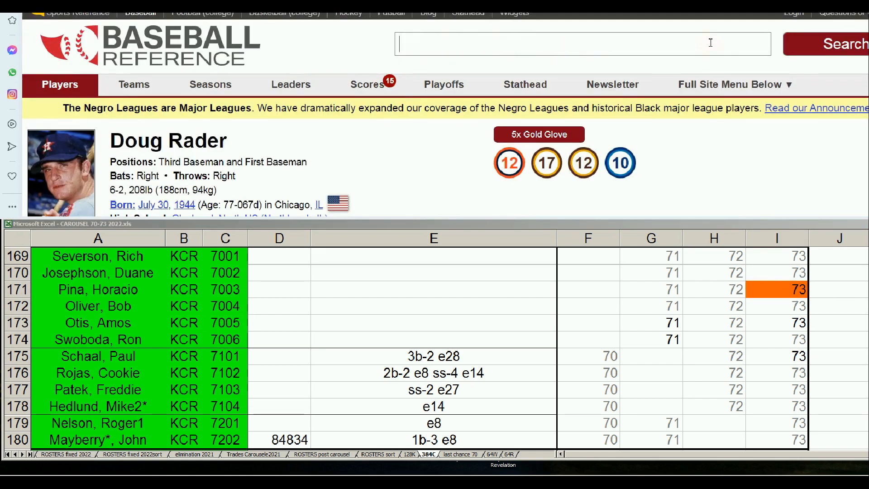
type("horacio")
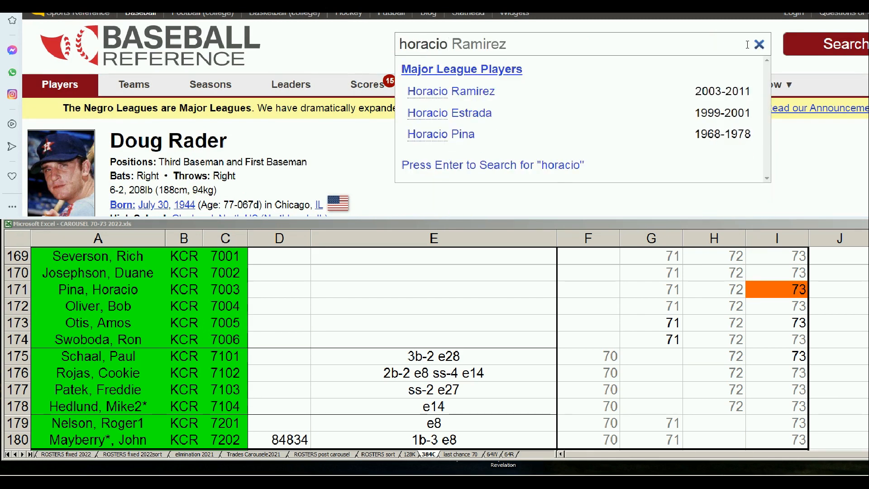
type(" pina")
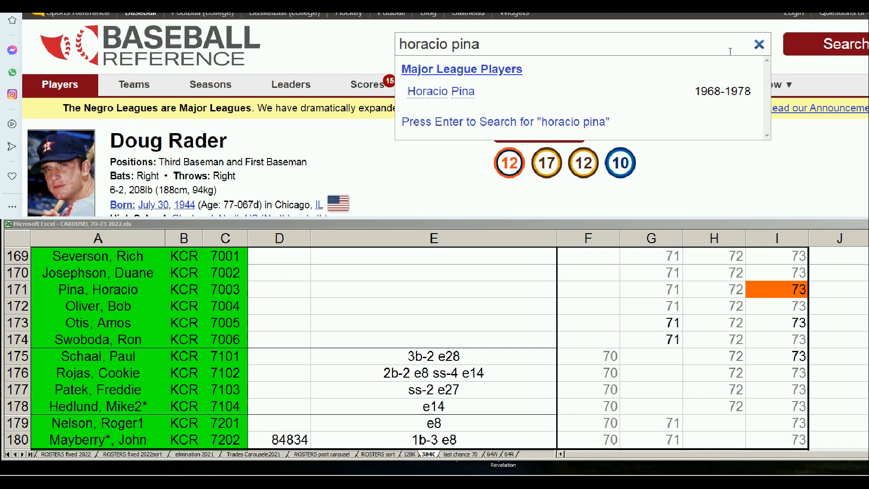
left_click(460, 97)
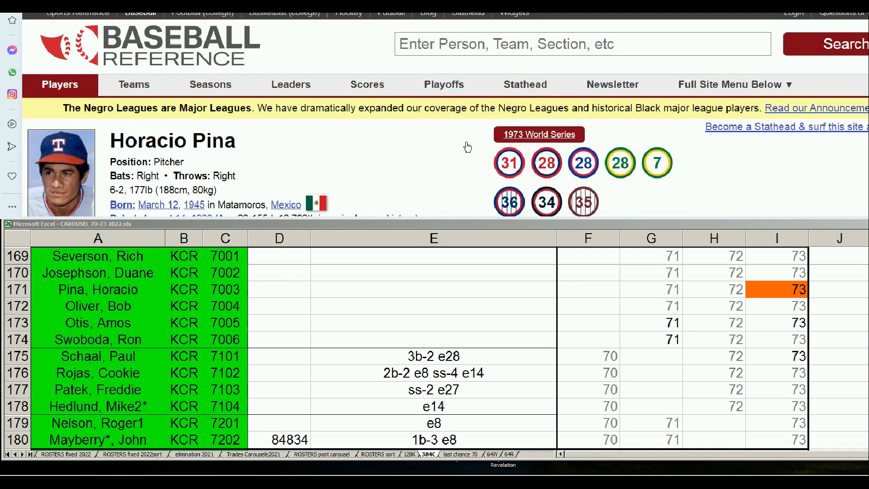
scroll(468, 147, "down", 10)
mouse_move(212, 131)
mouse_move(210, 178)
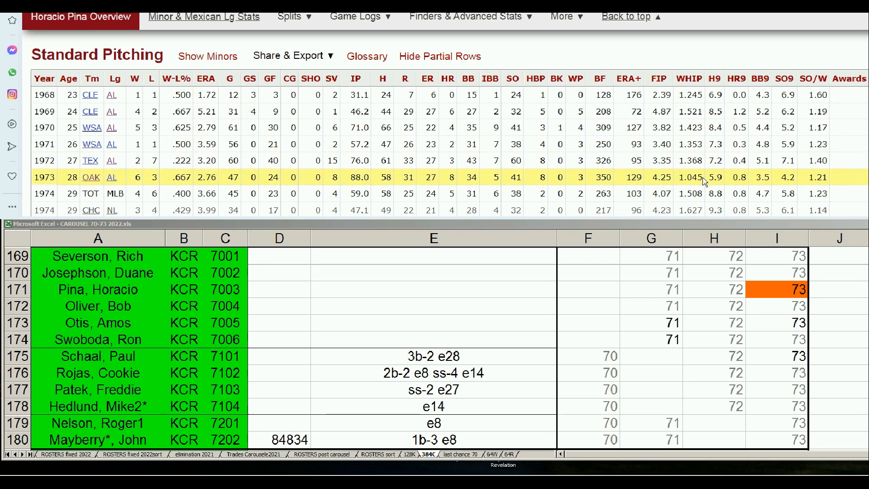
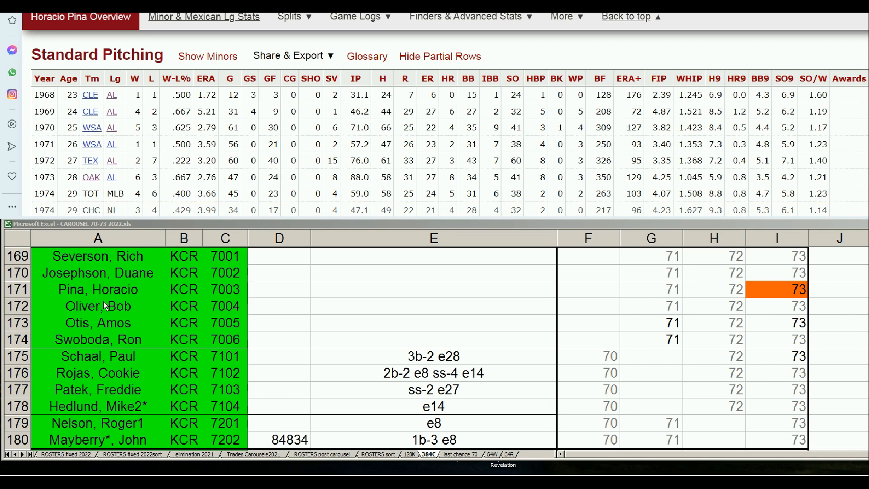
Review Horacio Pina's career summary and remaining pitching seasons, and return to his orange cell I171
scroll(163, 176, "up", 3)
scroll(163, 175, "up", 4)
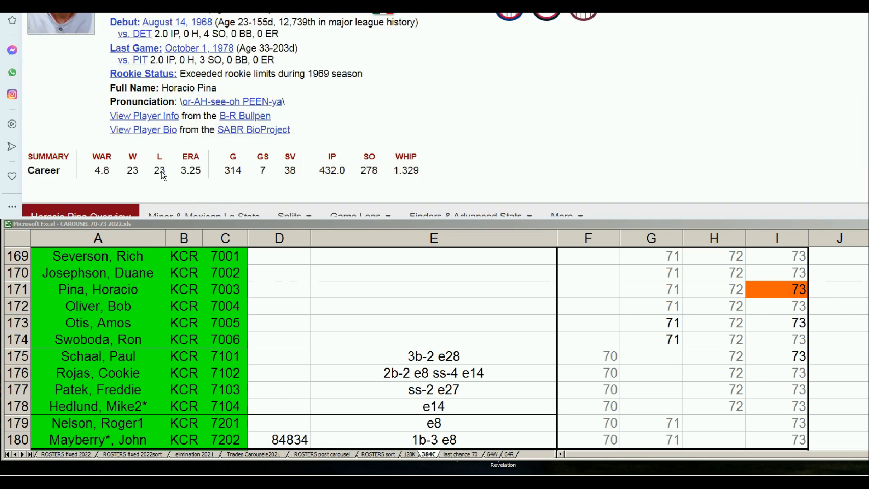
scroll(164, 176, "down", 8)
scroll(163, 176, "up", 3)
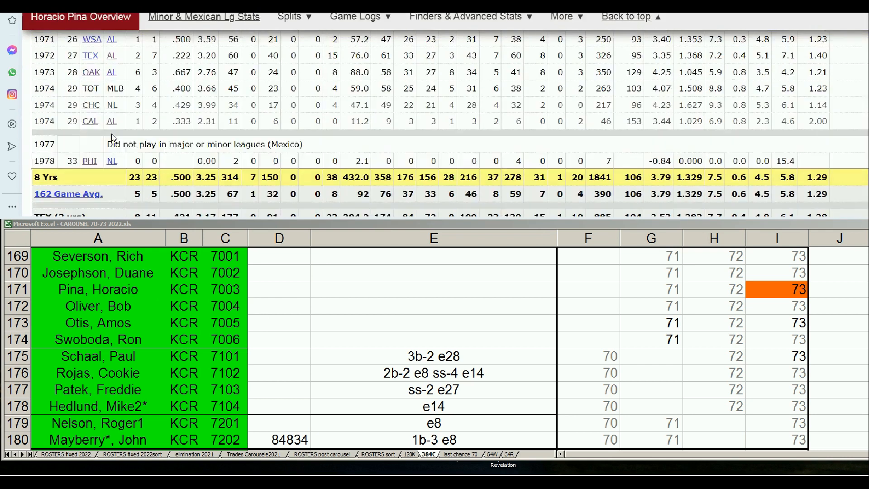
scroll(108, 151, "down", 2)
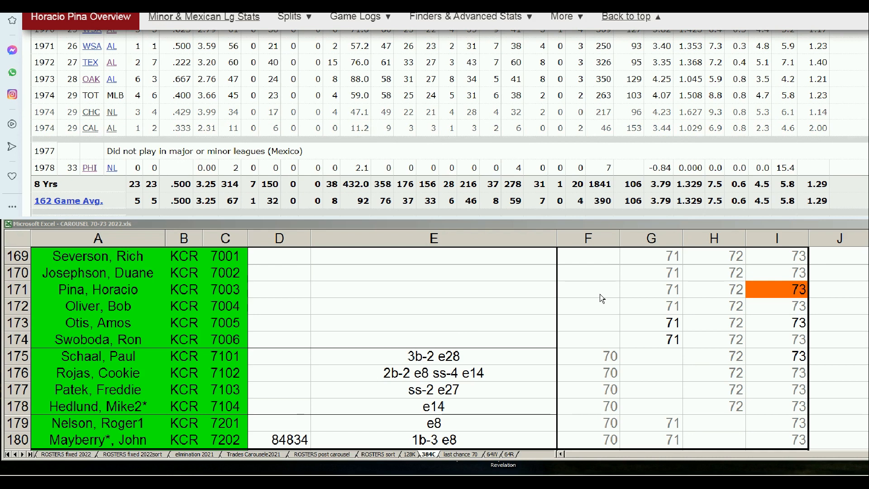
left_click(797, 294)
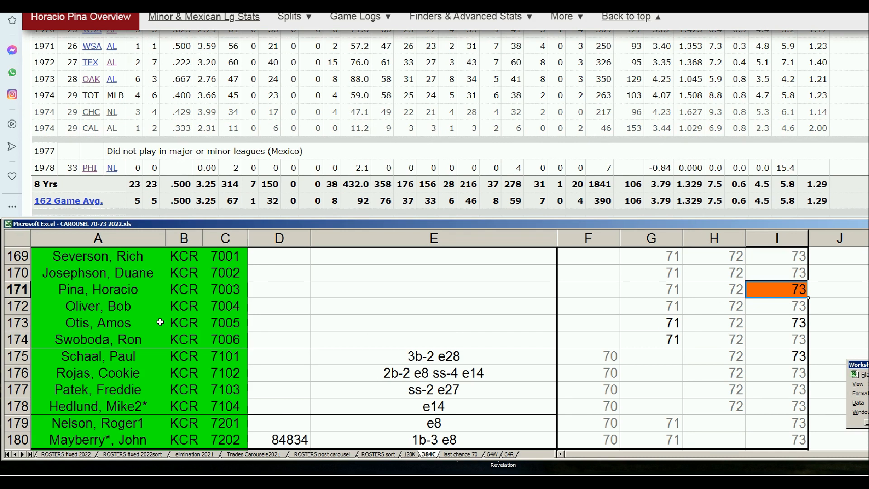
Look up Amos Otis on Baseball Reference and examine his 1970 to 1973 rows in the Standard Batting table
left_click_drag(868, 50, 868, 28)
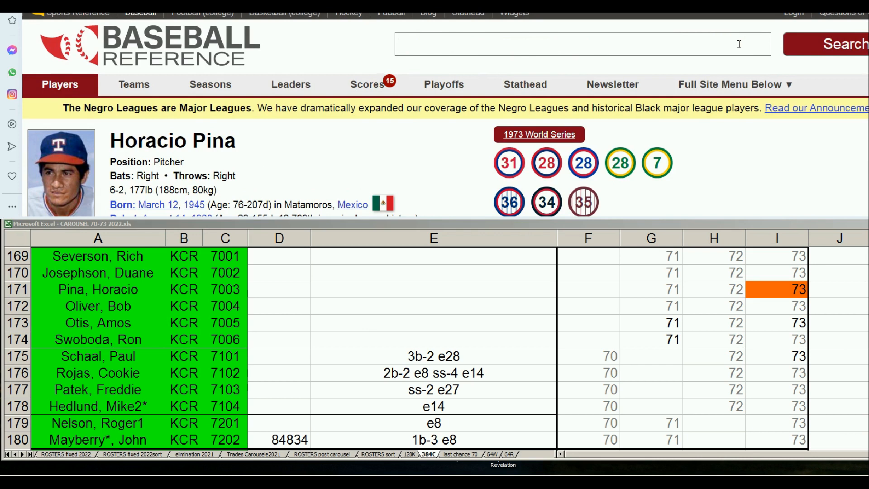
type("amos otis")
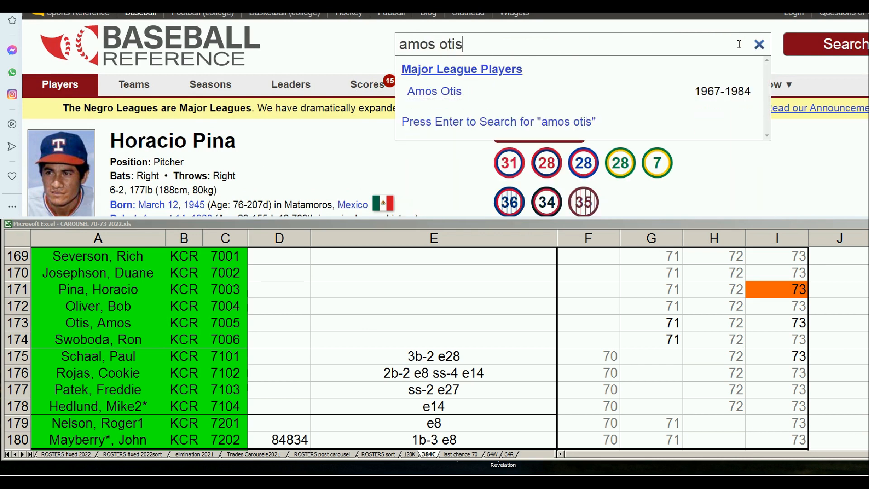
left_click(455, 94)
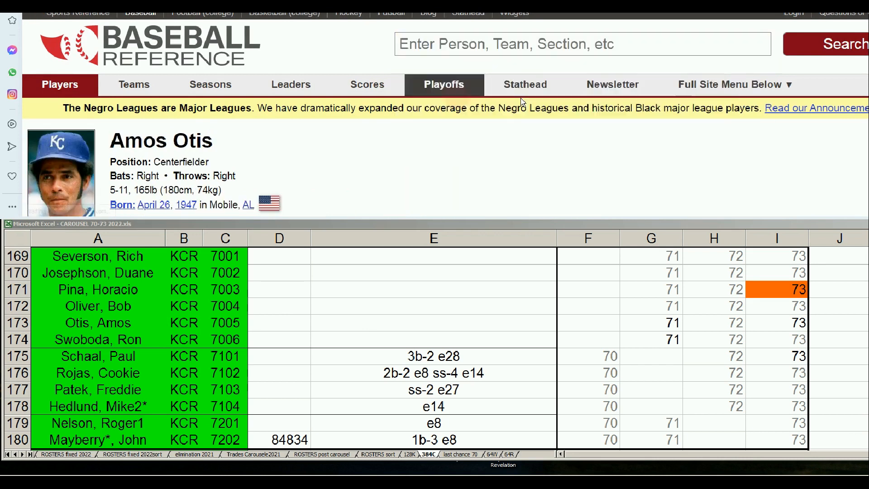
scroll(707, 183, "down", 10)
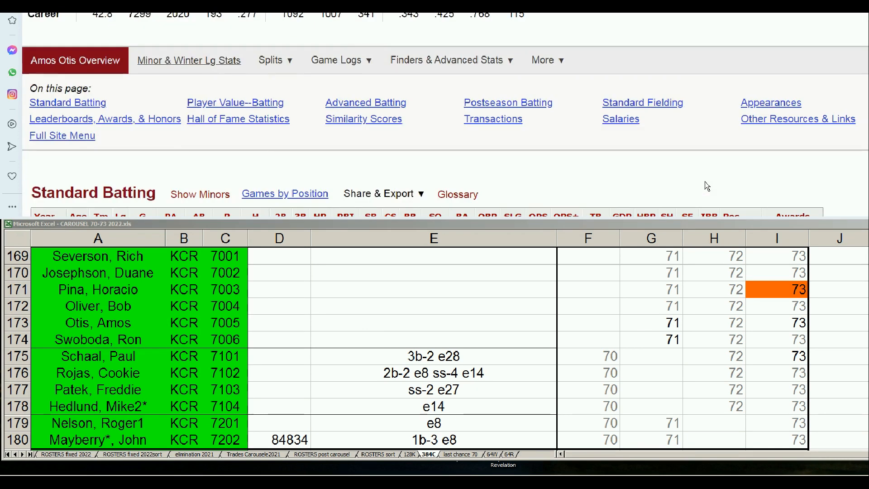
scroll(705, 181, "down", 1)
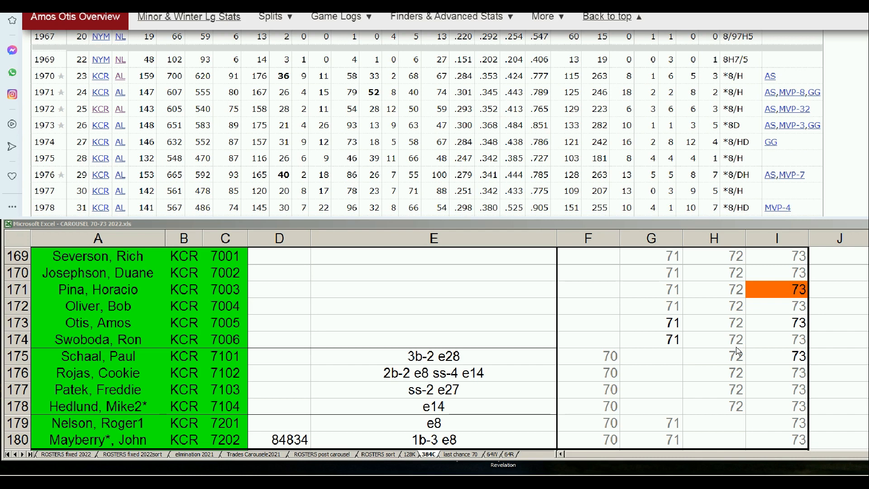
Point out Paul Schaal's black 73 in I175 and his blank 1971 cell in G175
left_click(796, 357)
left_click(796, 357)
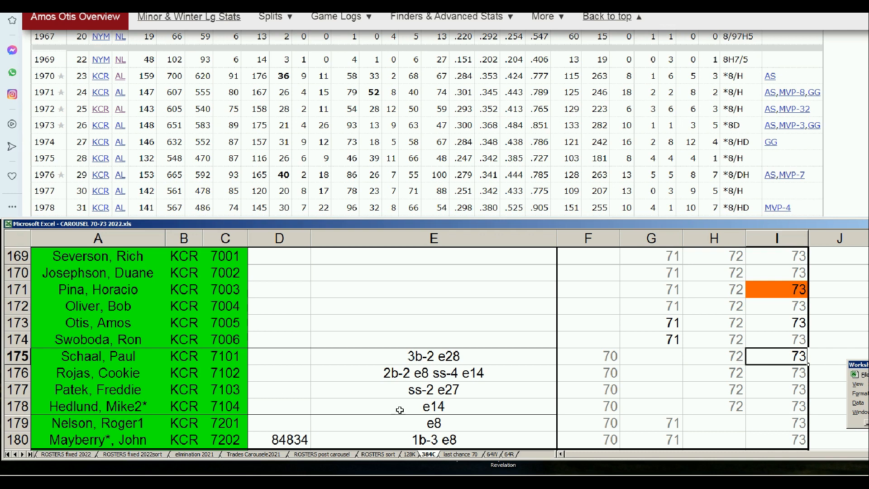
left_click(669, 357)
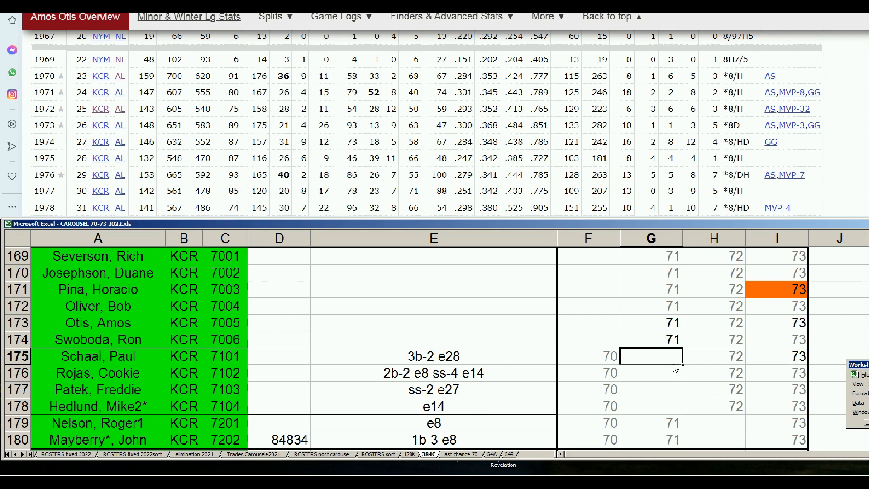
left_click(794, 357)
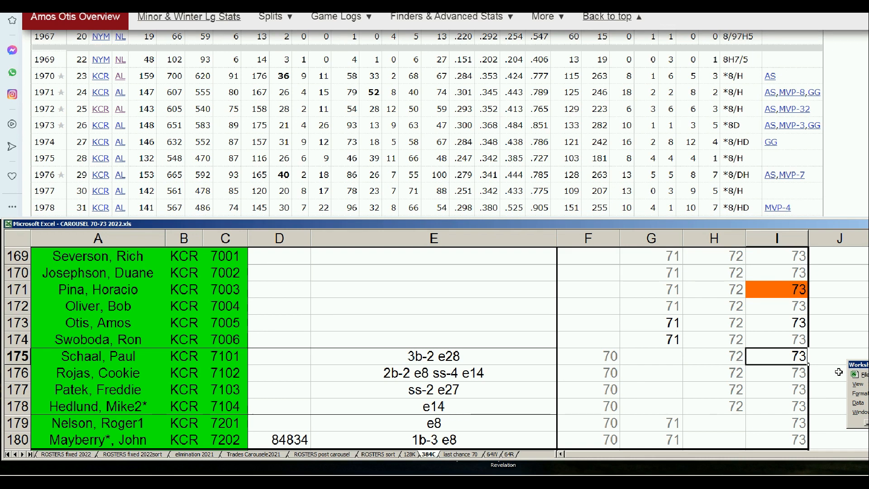
Show the LAD block in rows 181 to 192 and point out the orange 72s of Brewer and Sutton in H187 and H188
left_click(182, 341)
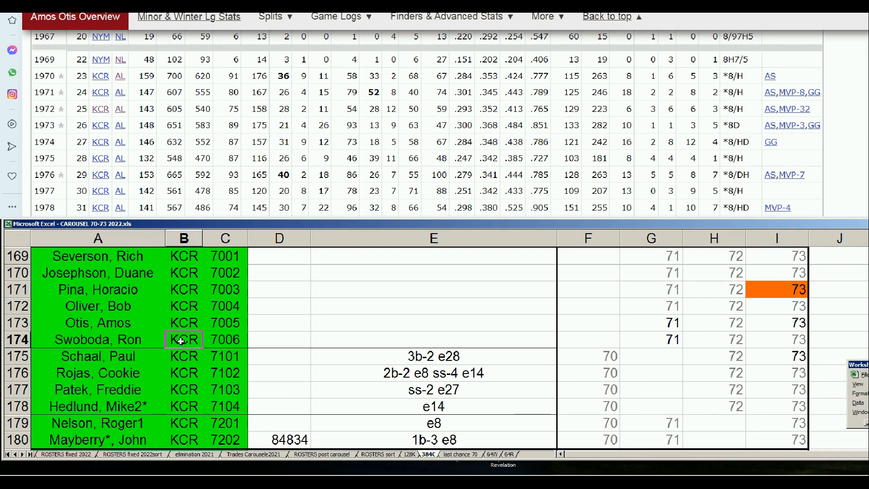
key("Page_Down")
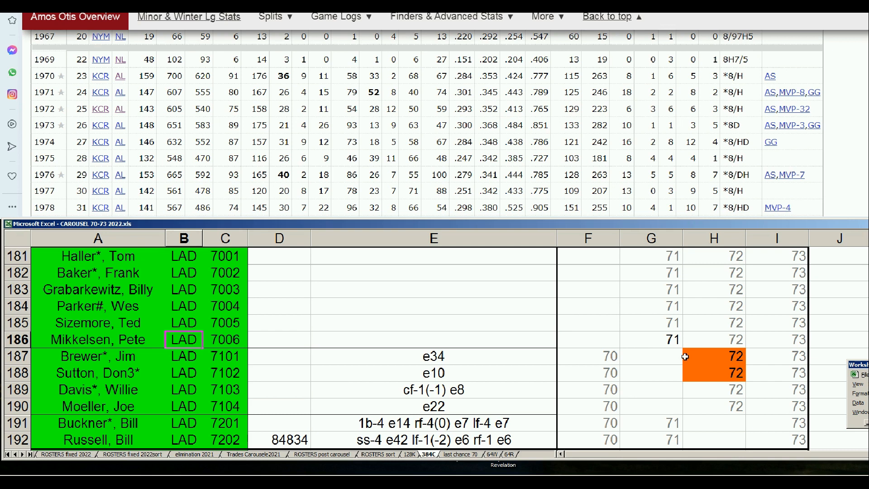
left_click(726, 351)
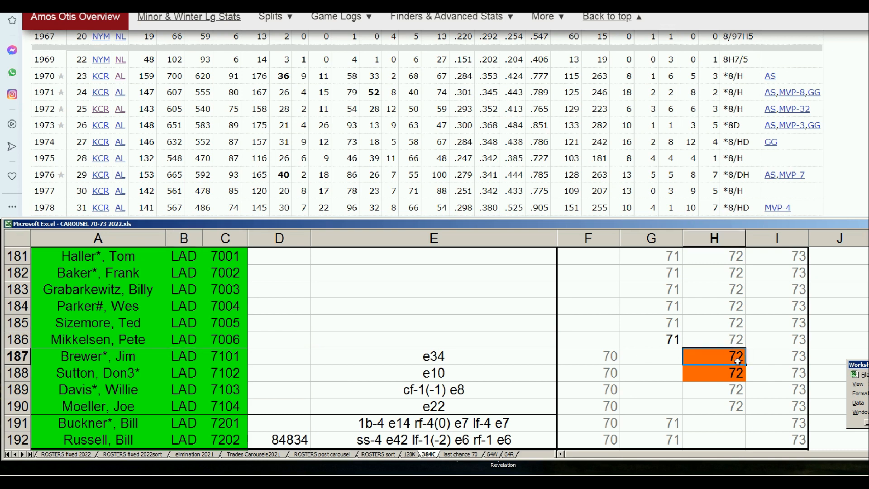
left_click(730, 376)
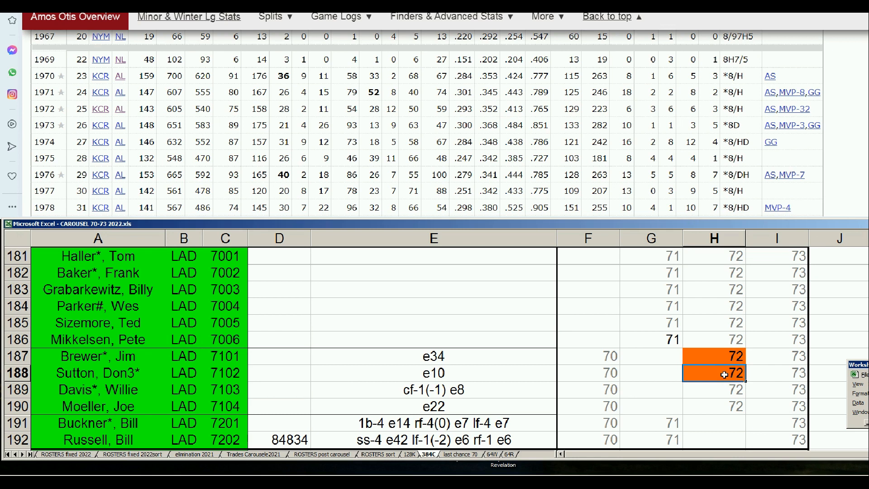
Look up Don Sutton on Baseball Reference and bring up his pitching seasons table
scroll(434, 122, "up", 10)
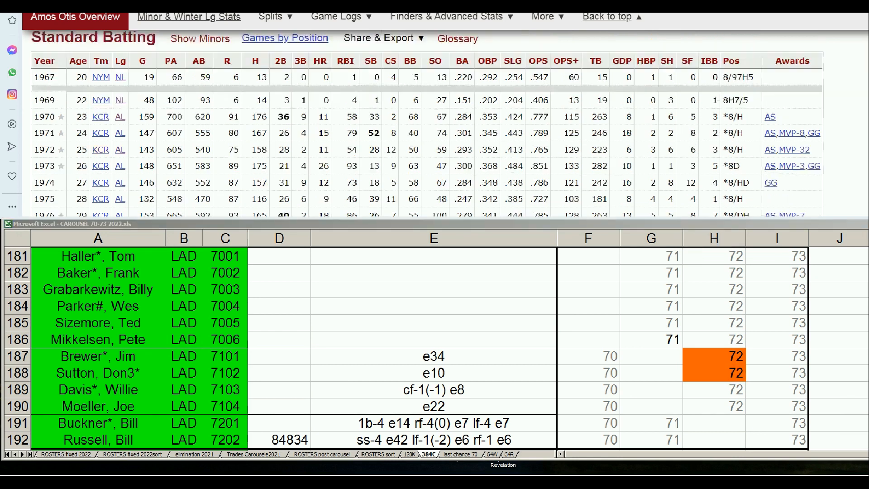
left_click(692, 45)
type("don su")
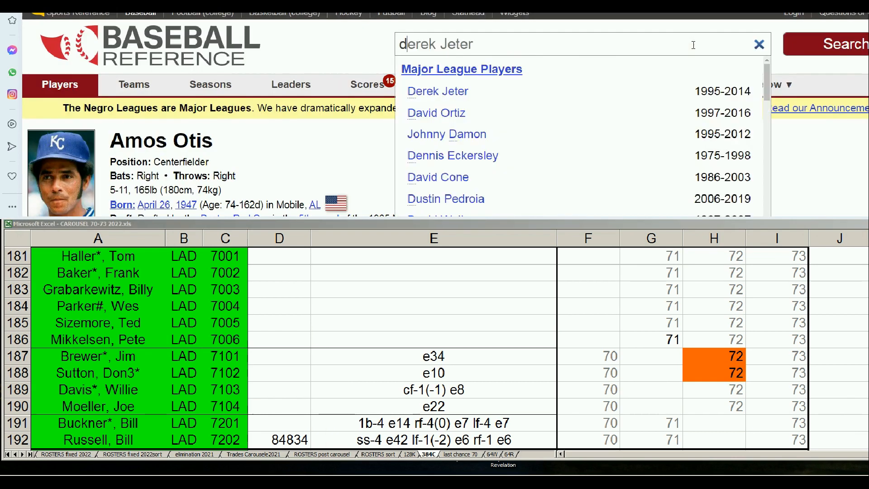
type("tton")
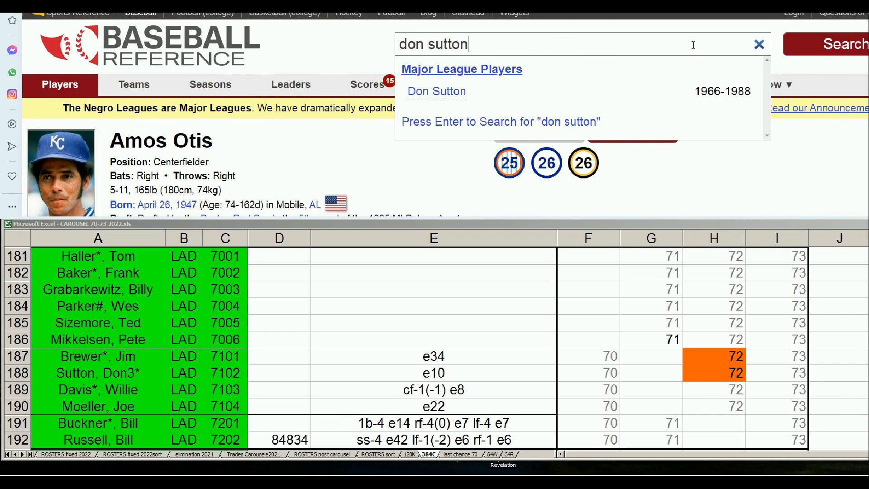
left_click(446, 94)
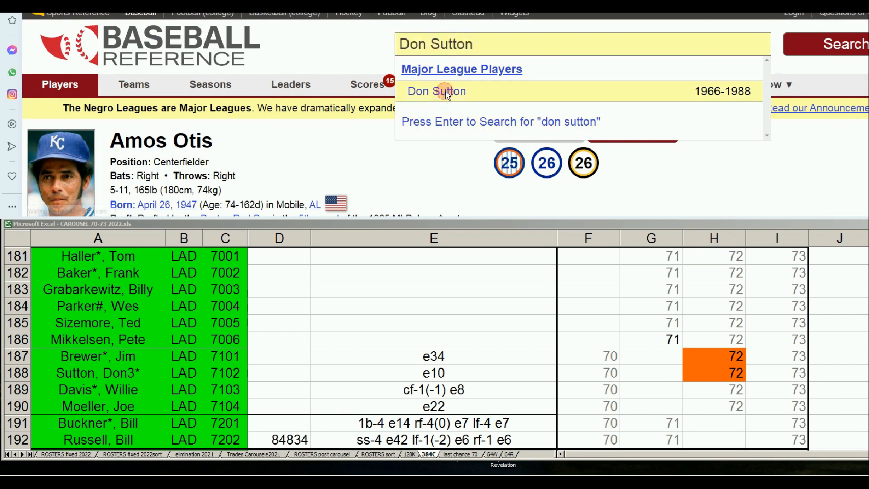
scroll(724, 163, "down", 10)
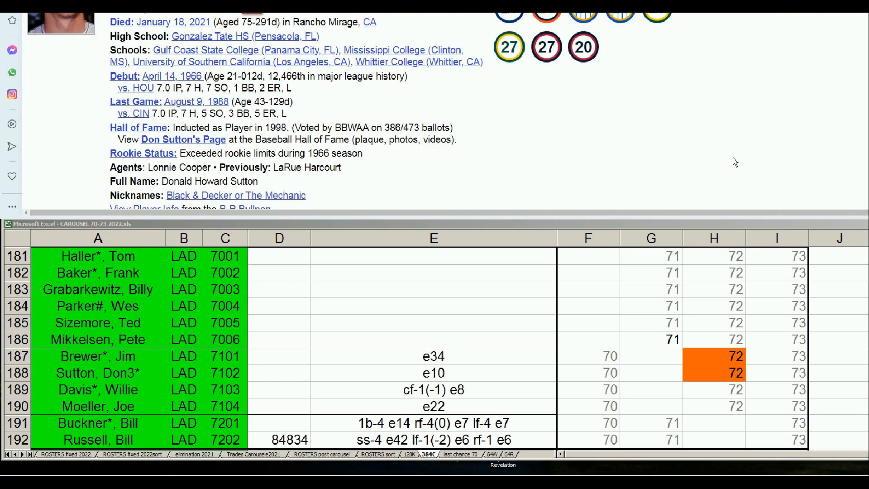
scroll(738, 109, "down", 2)
scroll(739, 103, "down", 5)
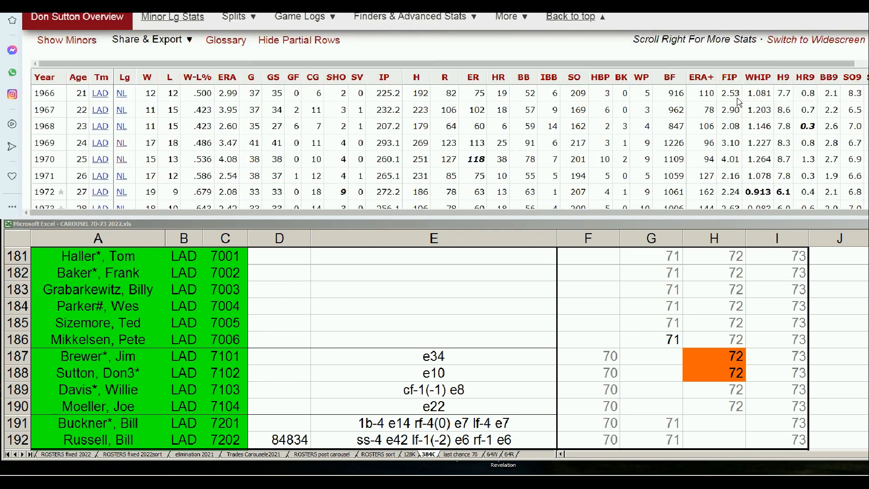
Examine Don Sutton's 1972 and 1973 rows and compare them with his other pitching seasons
scroll(738, 98, "up", 2)
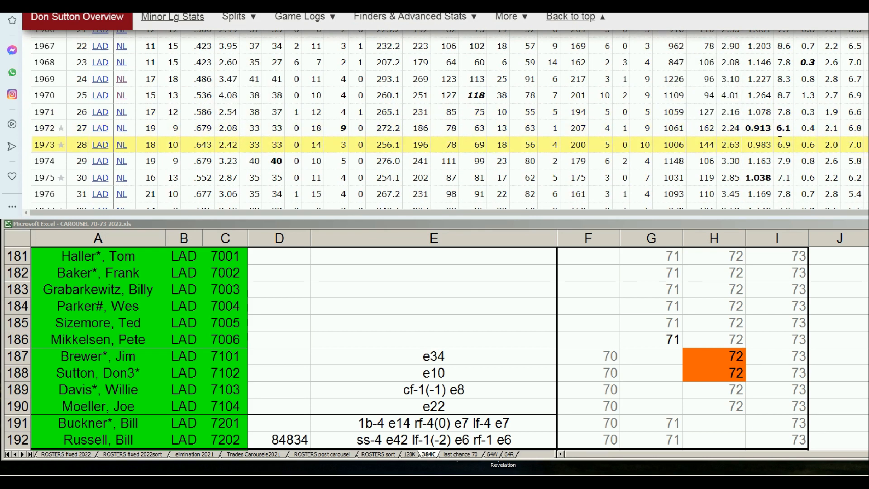
scroll(767, 156, "down", 1)
scroll(767, 156, "down", 2)
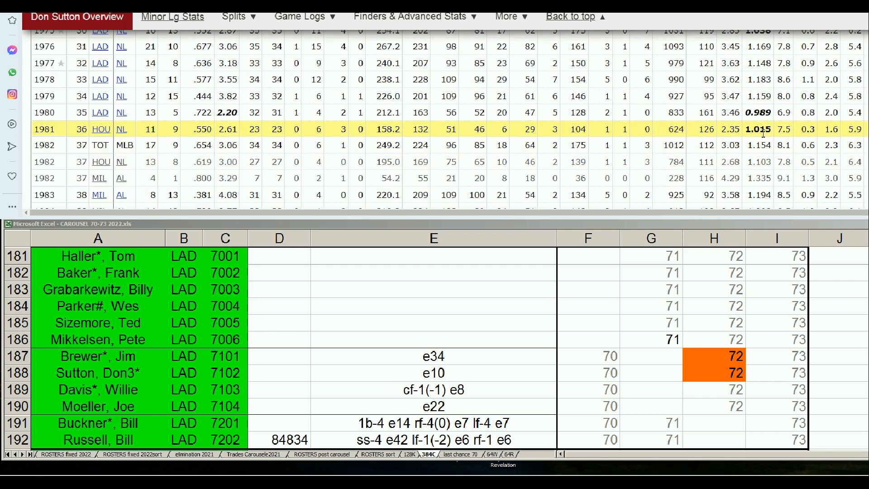
scroll(761, 129, "up", 4)
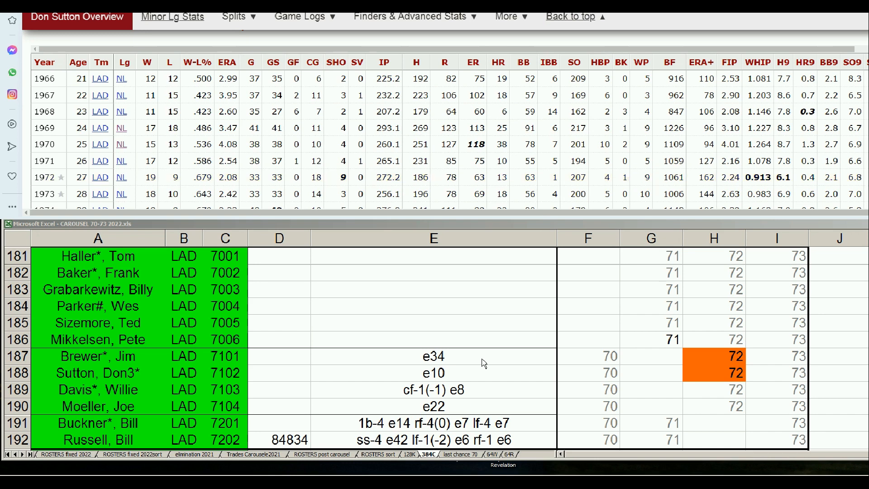
Look up Jim Brewer on Baseball Reference and examine his 1972 row among his pitching seasons
left_click(712, 358)
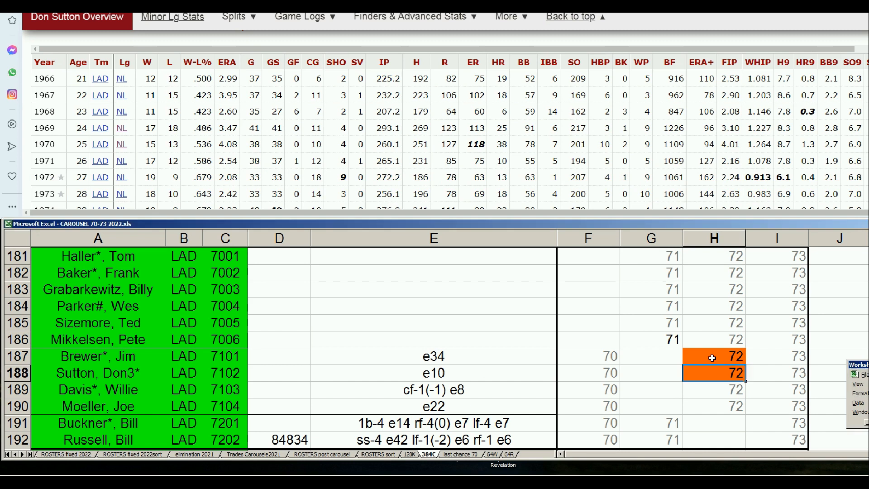
left_click_drag(868, 34, 868, 14)
left_click(663, 44)
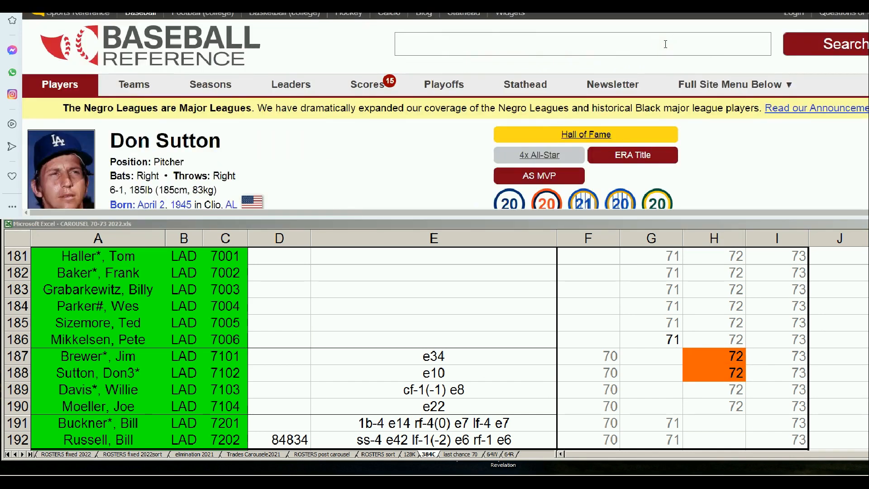
type("jim brewer")
left_click(459, 93)
scroll(586, 149, "down", 2)
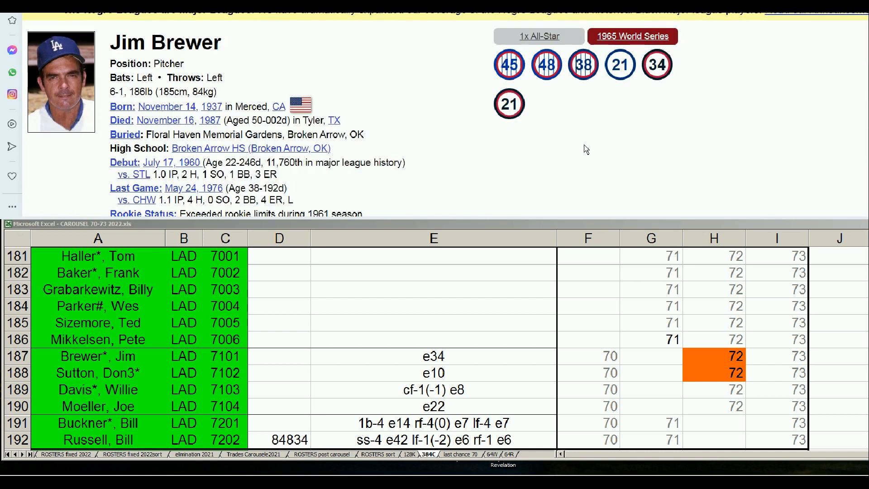
scroll(586, 149, "down", 10)
scroll(597, 147, "down", 2)
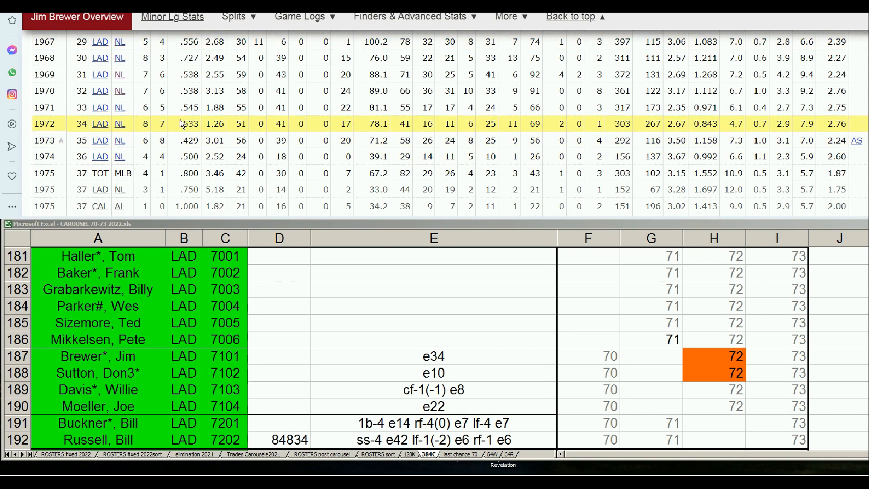
mouse_move(212, 123)
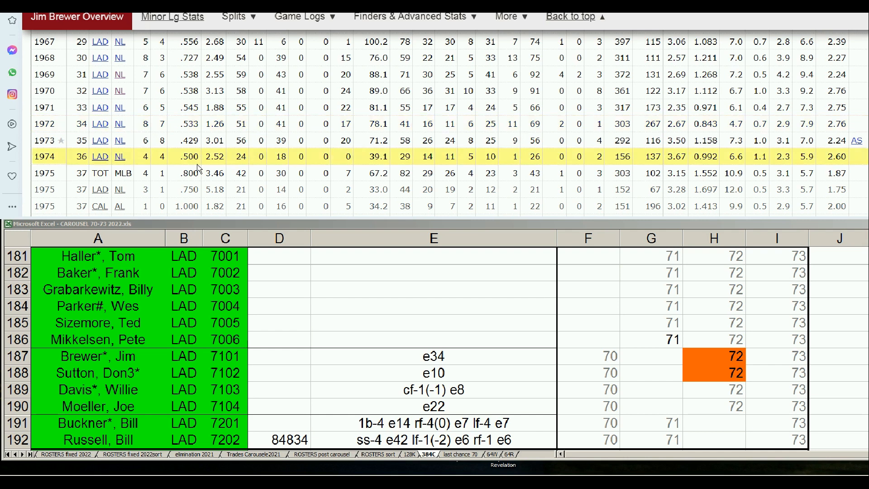
Open Jim Brewer's 1972 pitching splits and examine the Platoon Splits table against right- and left-handed batters
scroll(232, 151, "up", 10)
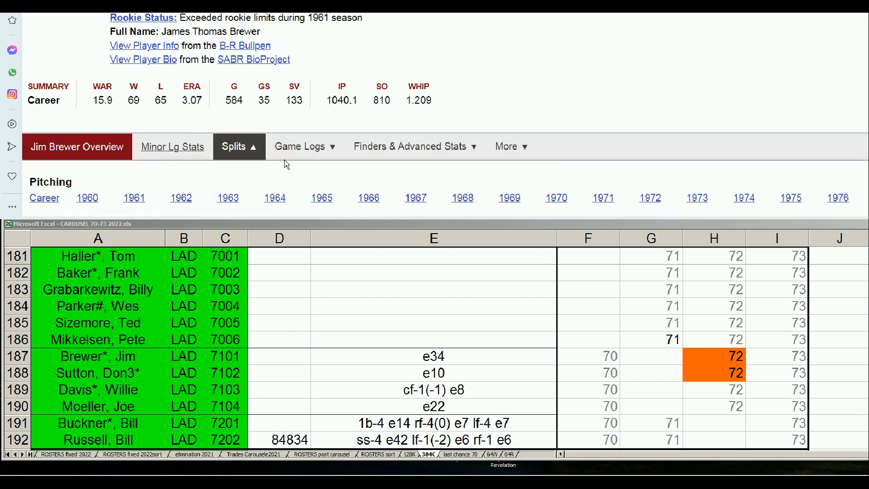
left_click(254, 151)
scroll(254, 151, "down", 2)
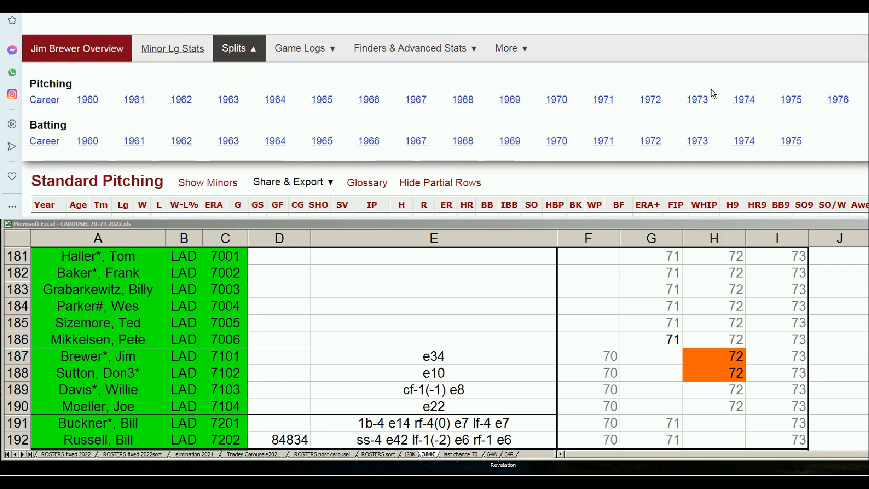
left_click(650, 100)
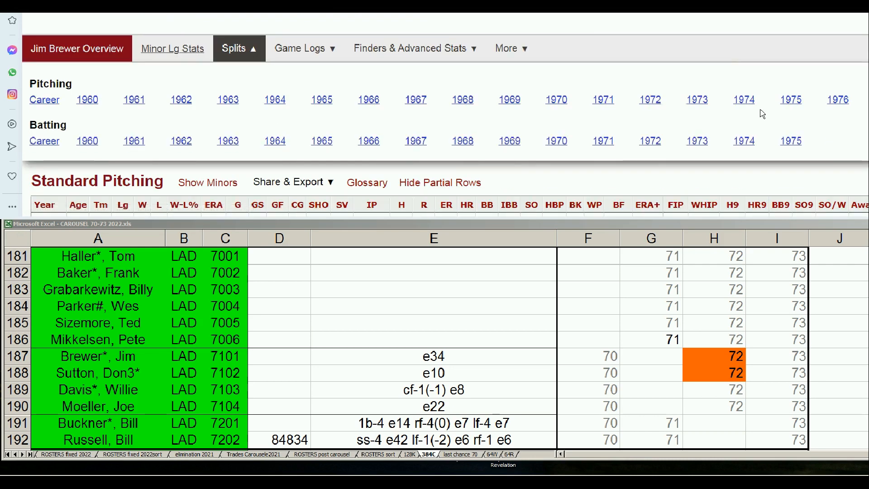
scroll(762, 114, "down", 5)
scroll(762, 114, "down", 6)
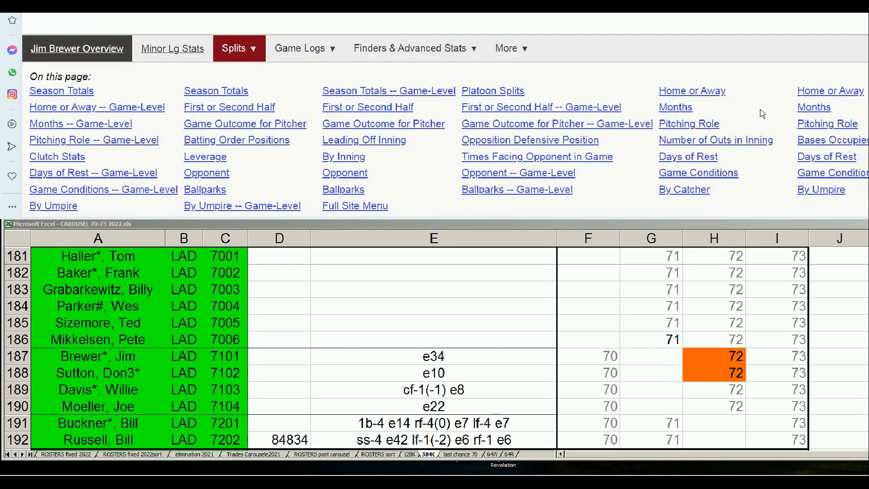
scroll(763, 113, "down", 3)
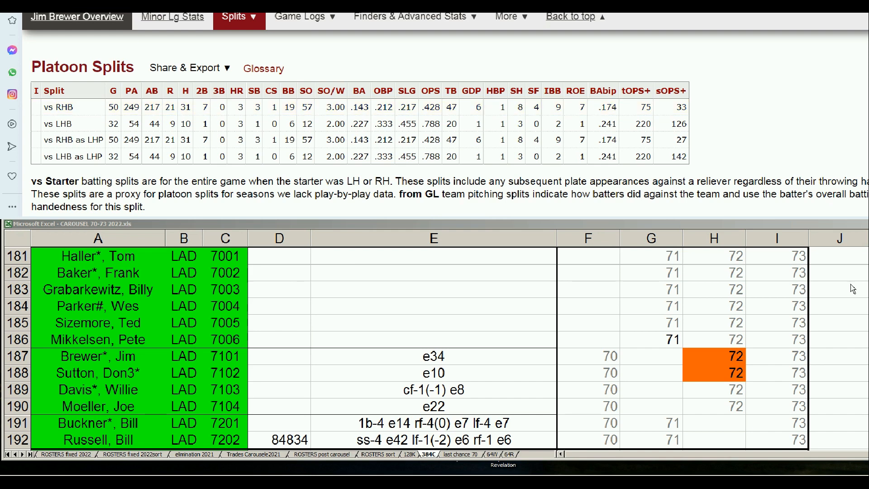
Return to the LAD block and point out Brewer's orange H187, Sutton's orange H188 and Sutton's name in A188
left_click(725, 364)
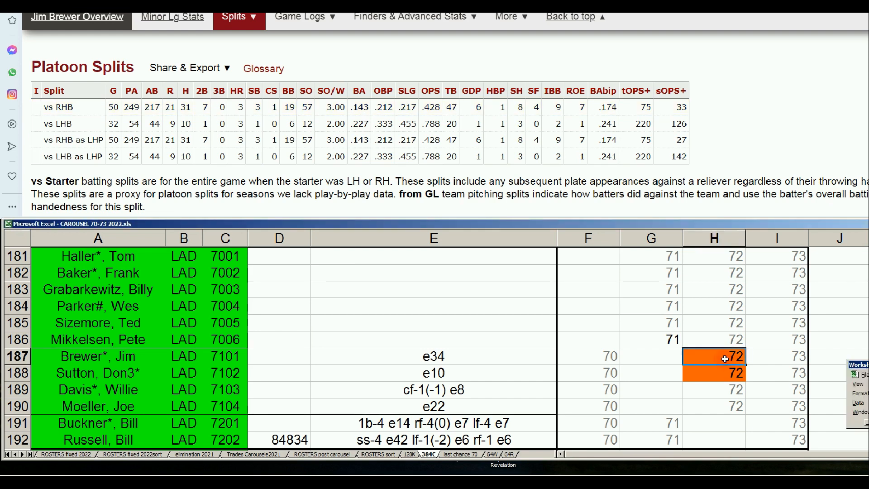
left_click(729, 374)
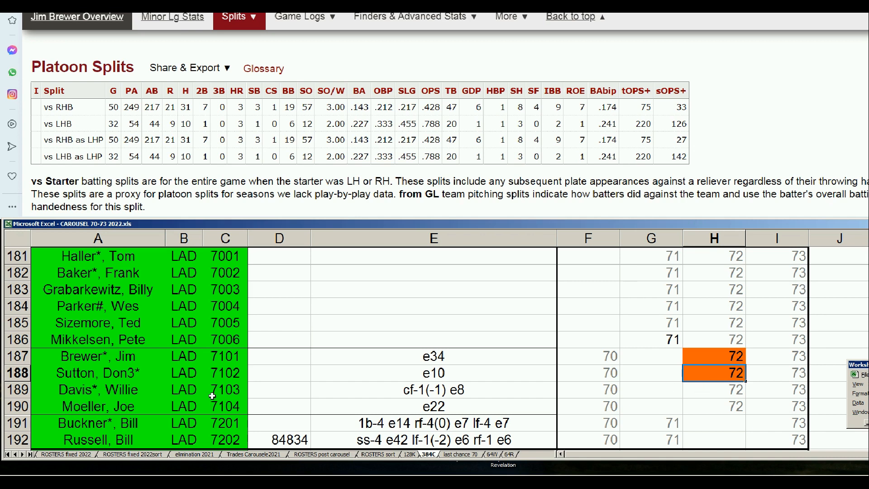
left_click(151, 374)
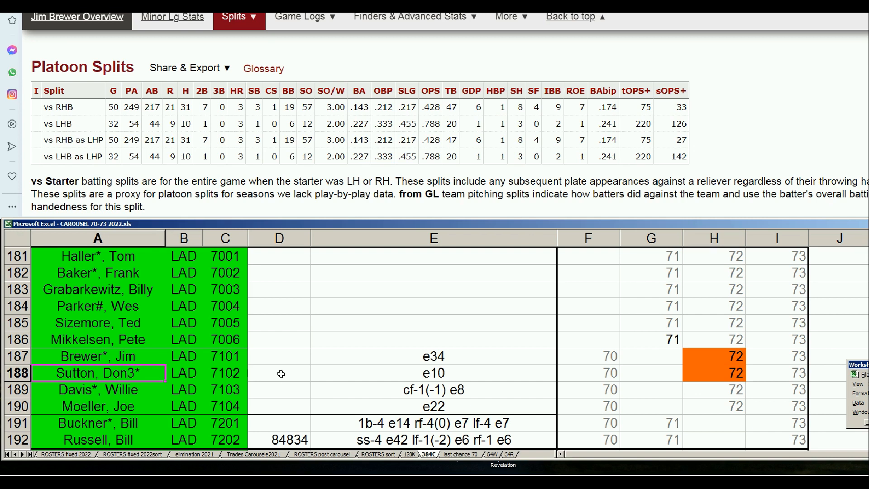